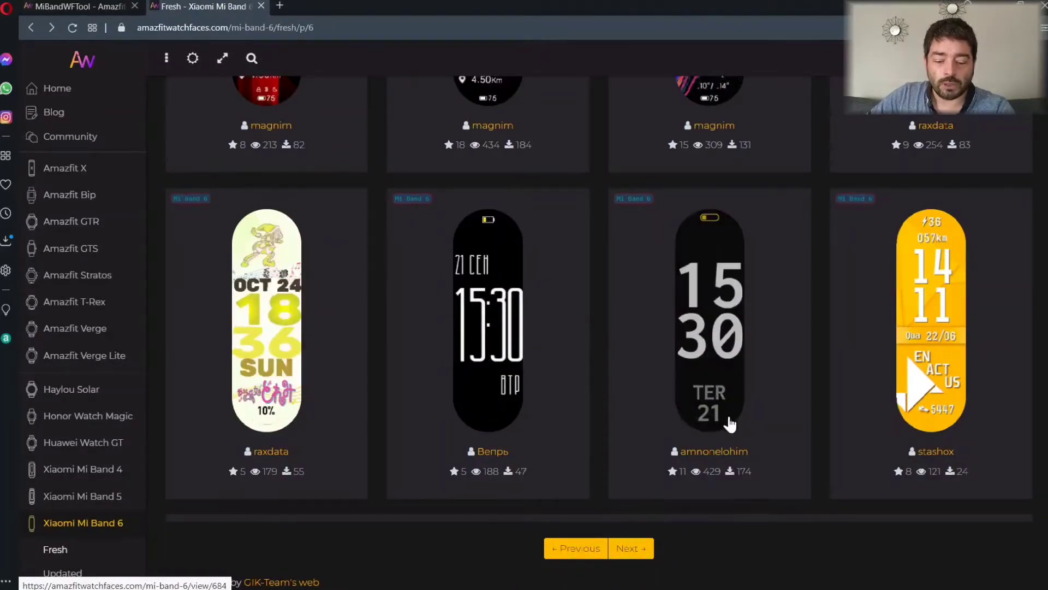
- Download the basic_mono_packed version of the basic_mono Mi Band 6 watch face into the Tuto_1 folder, and return to the watch face list
click(708, 348)
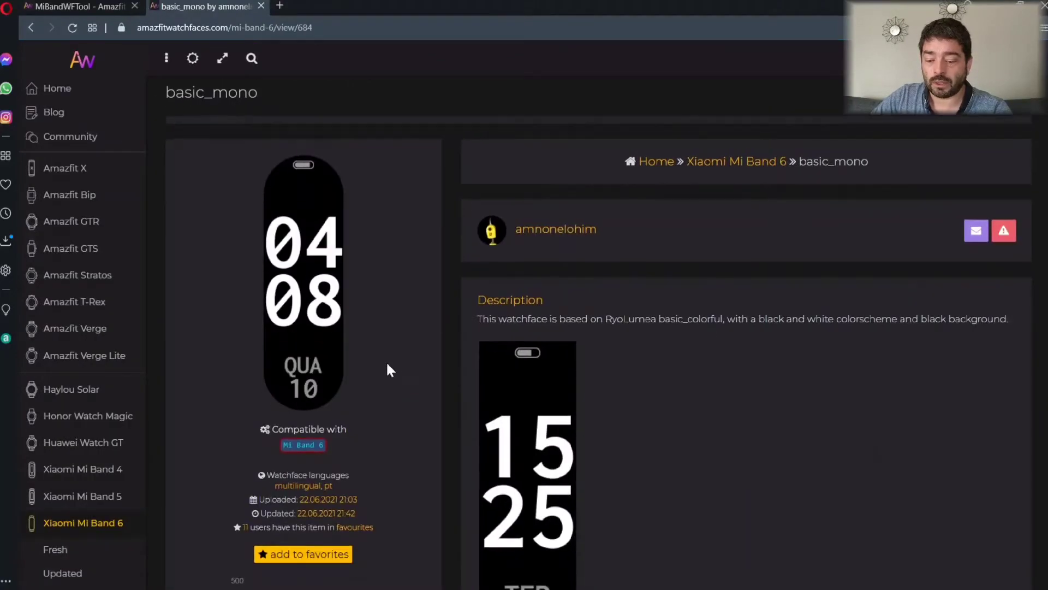
scroll(386, 360, down, 8)
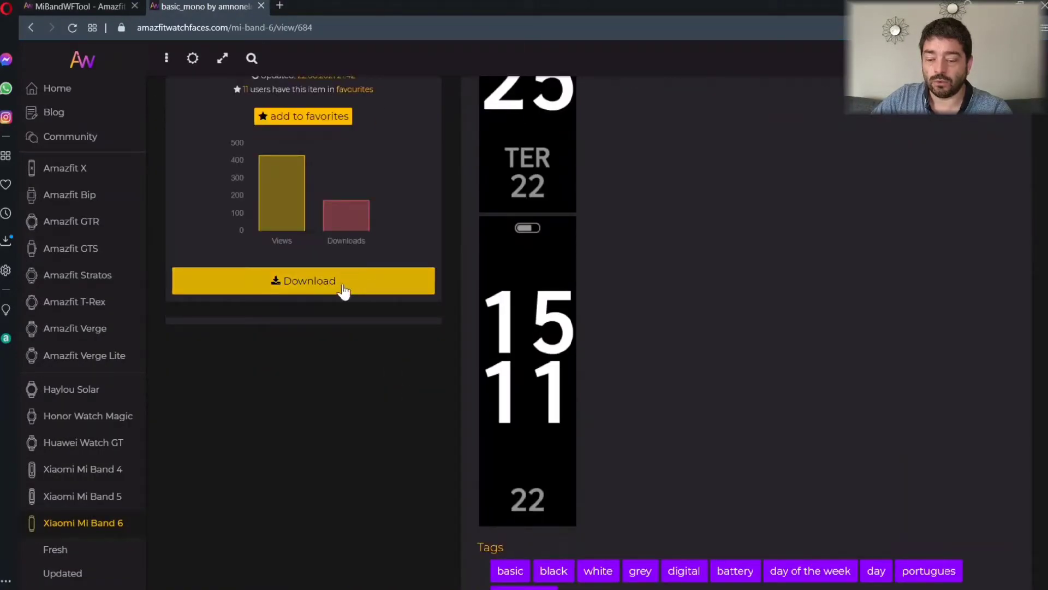
click(343, 283)
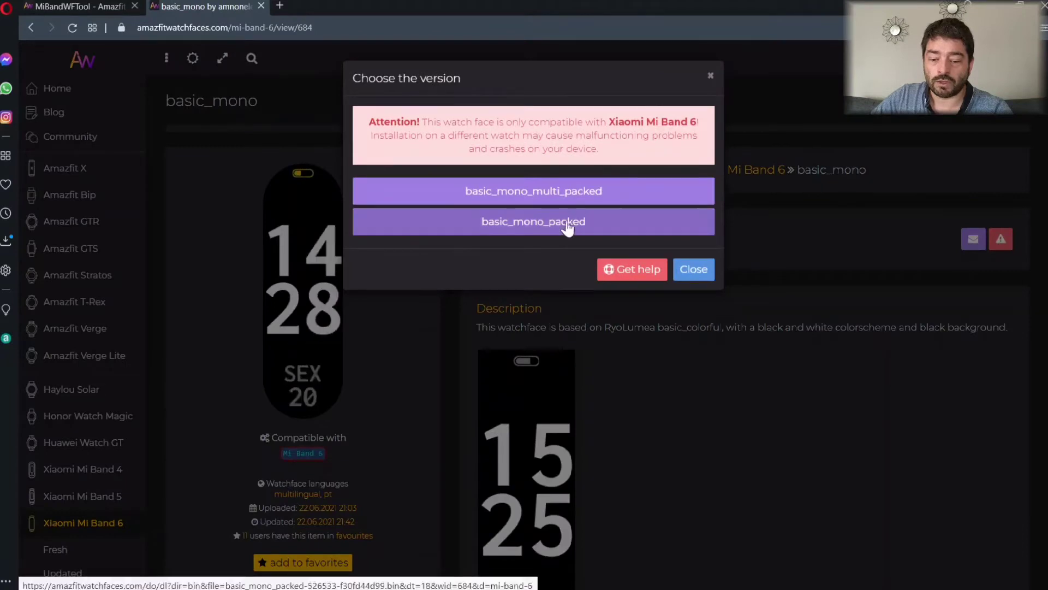
click(535, 221)
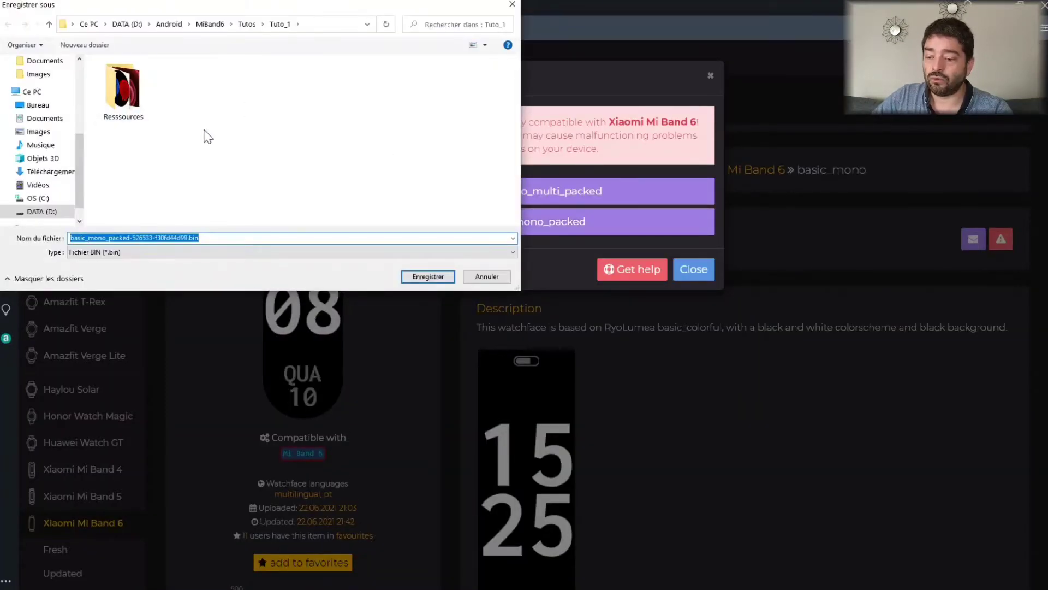
click(431, 277)
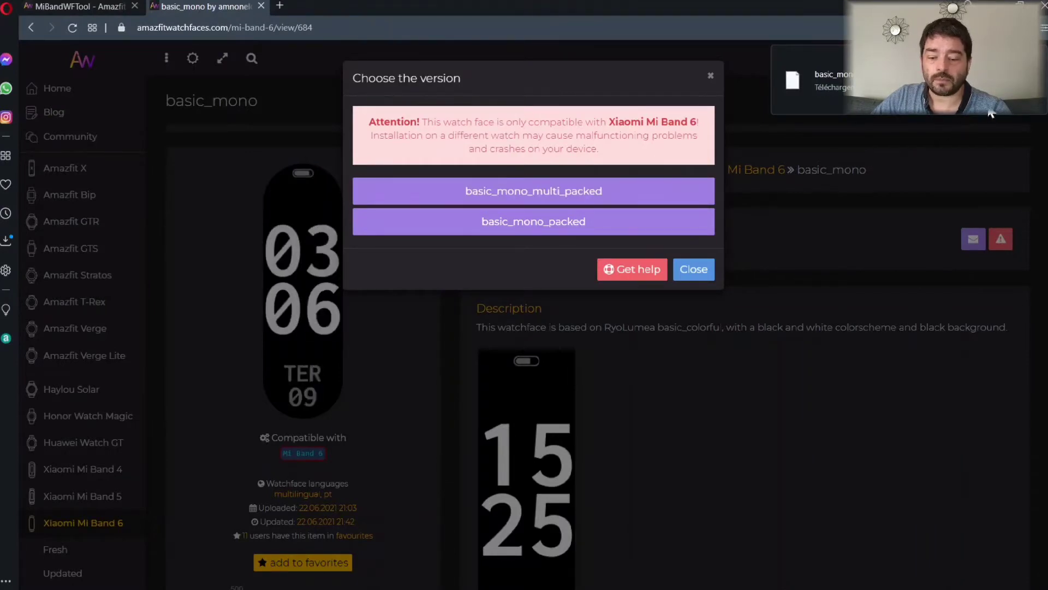
click(694, 269)
scroll(282, 50, down, 6)
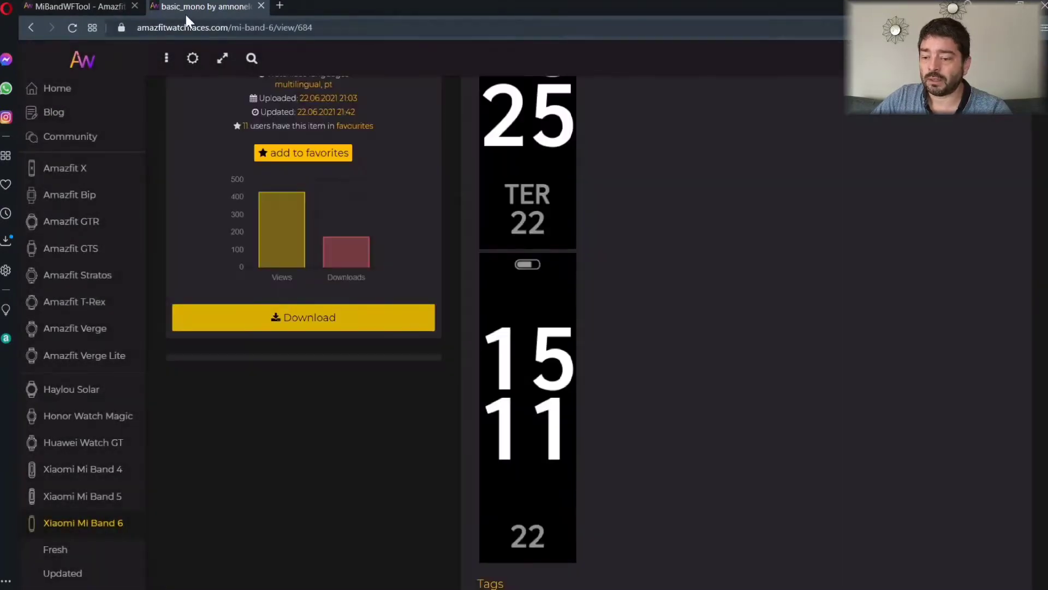
click(30, 29)
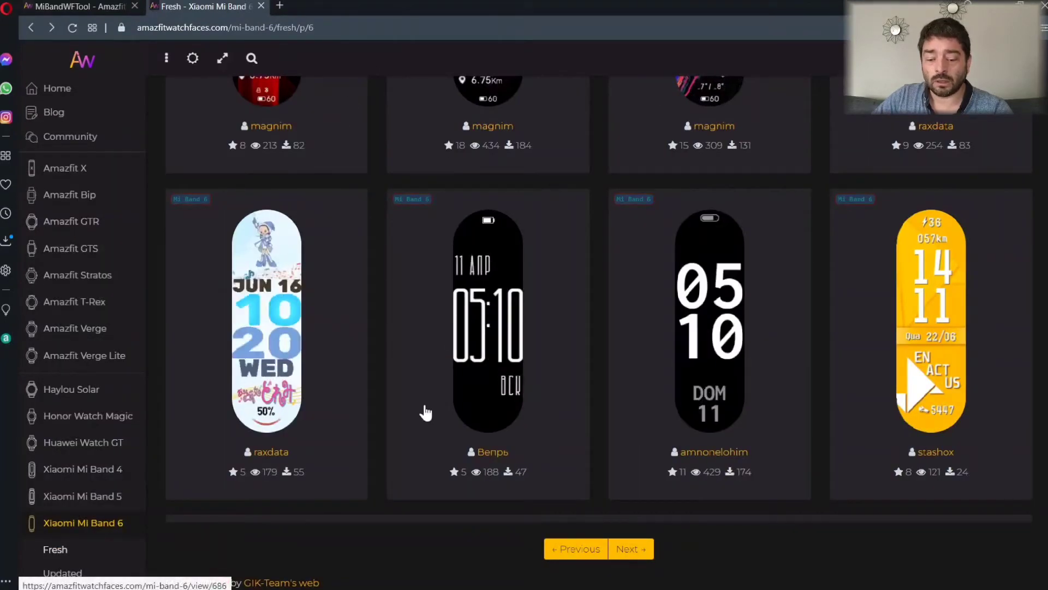
- Review the MiBandWFTool forum post's instructions and versions, and check the download page for MiBandWFTool_4.1.0.zip
click(70, 6)
middle_click(291, 239)
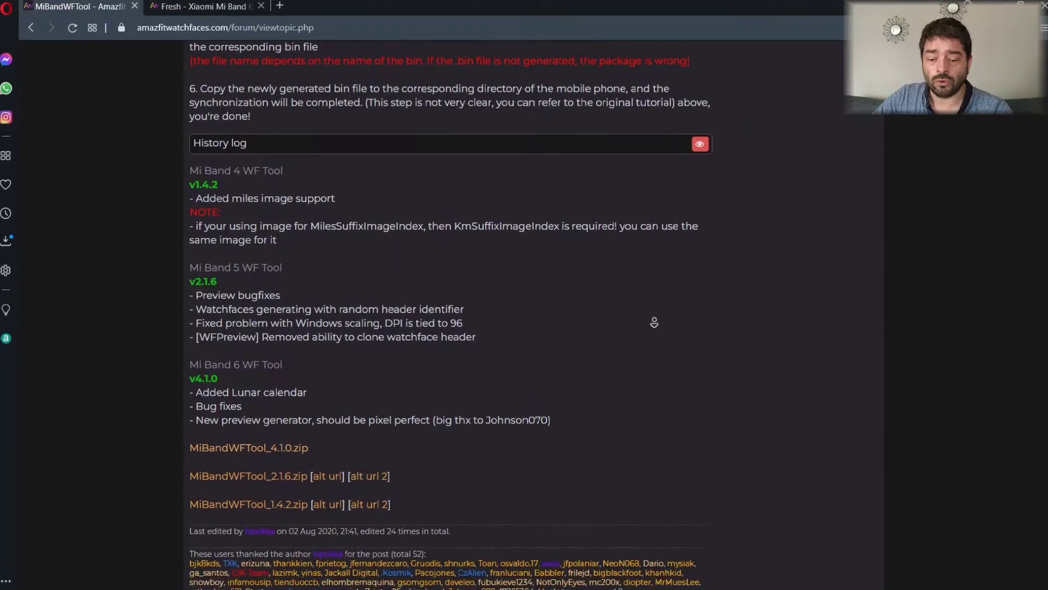
middle_click(699, 58)
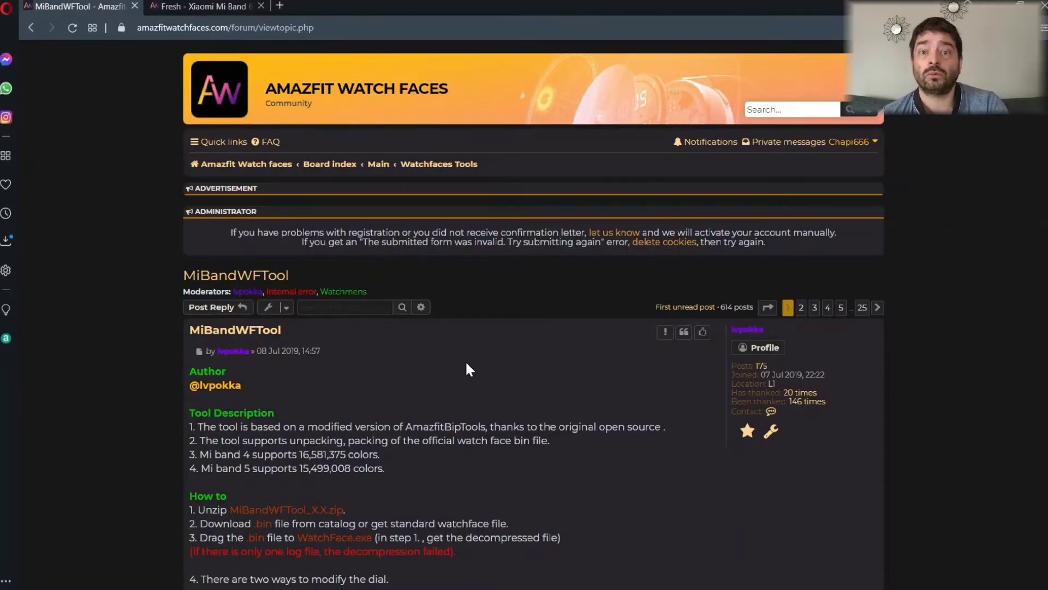
scroll(467, 365, down, 5)
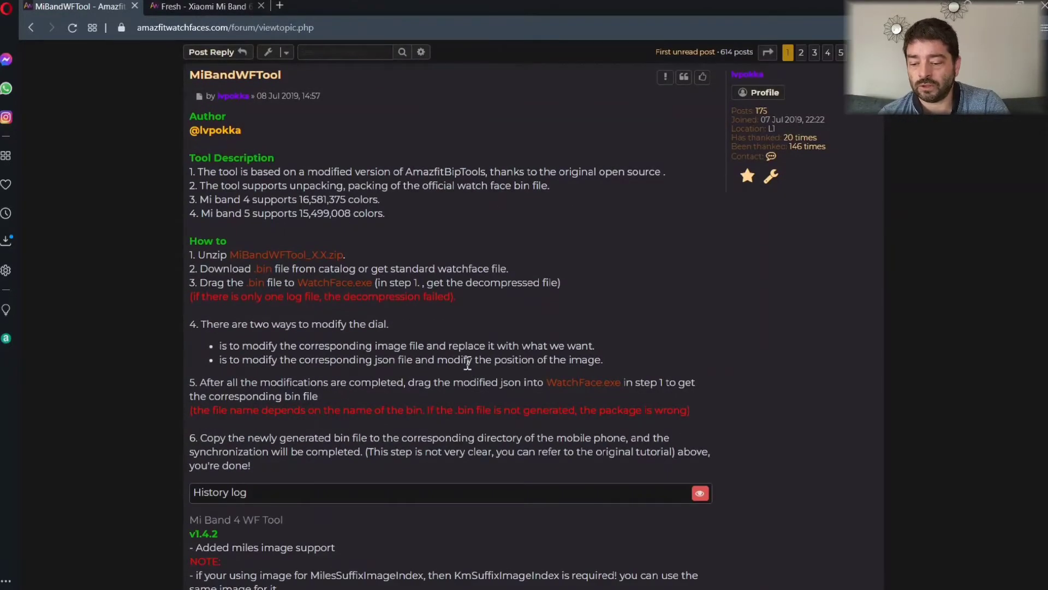
scroll(468, 363, down, 7)
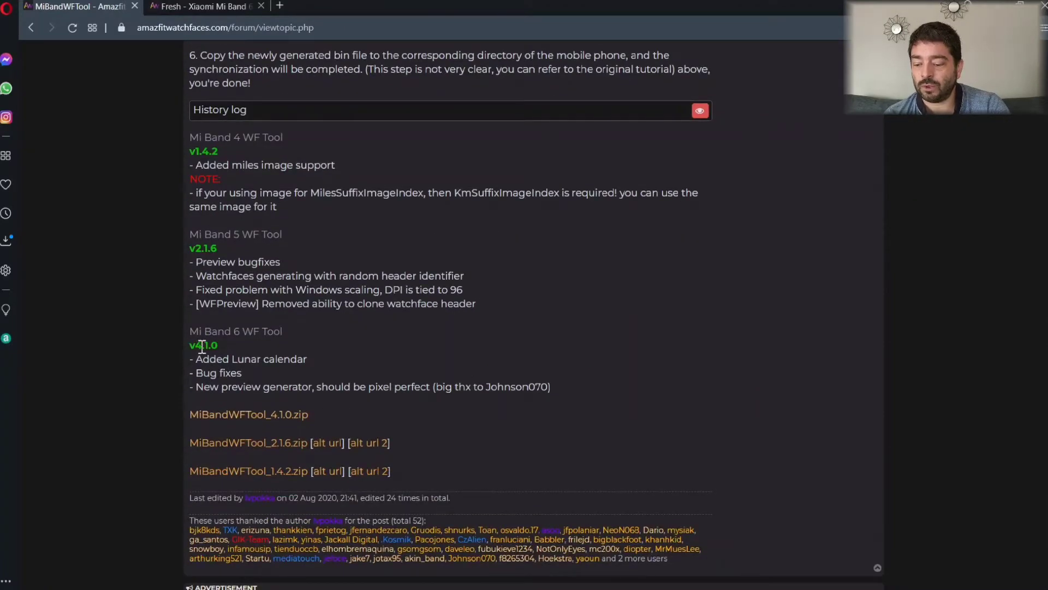
click(266, 415)
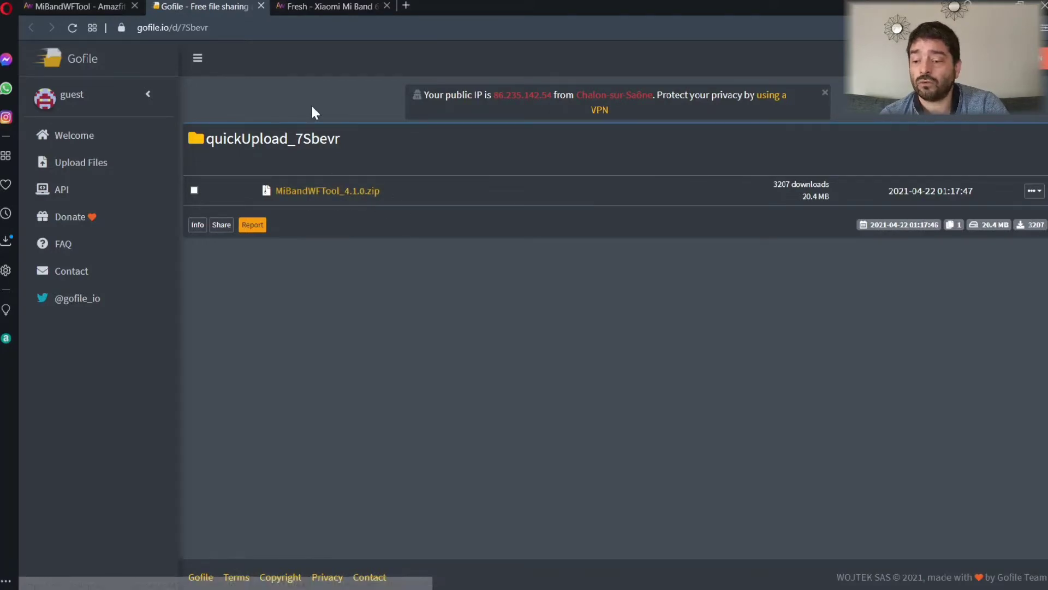
click(261, 6)
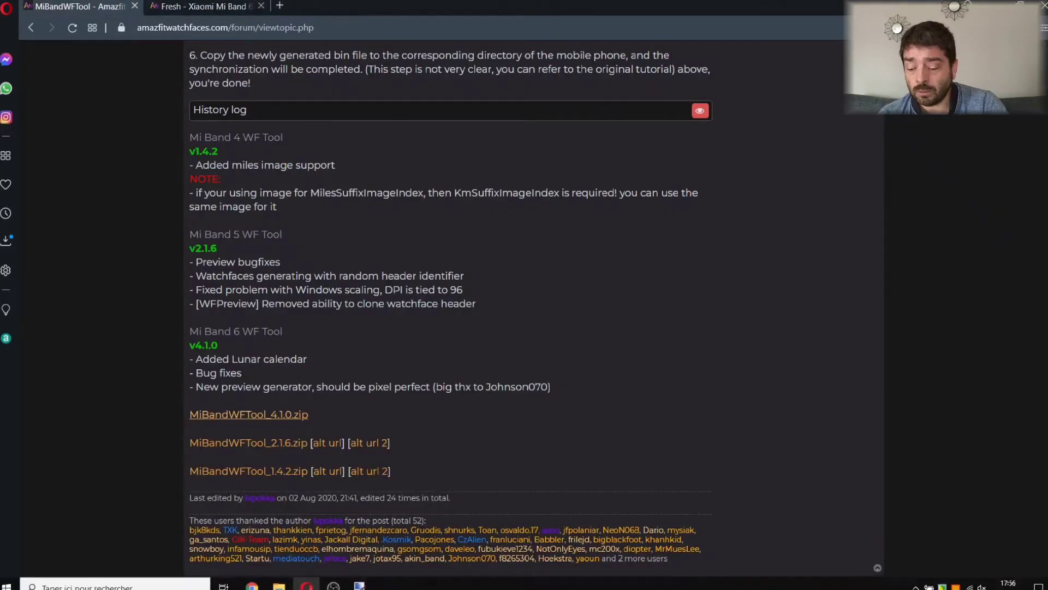
- Show paint.net, and bring up the Tuto_1 and MiBandWFTool_4.1.0 folders side by side in File Explorer
click(359, 584)
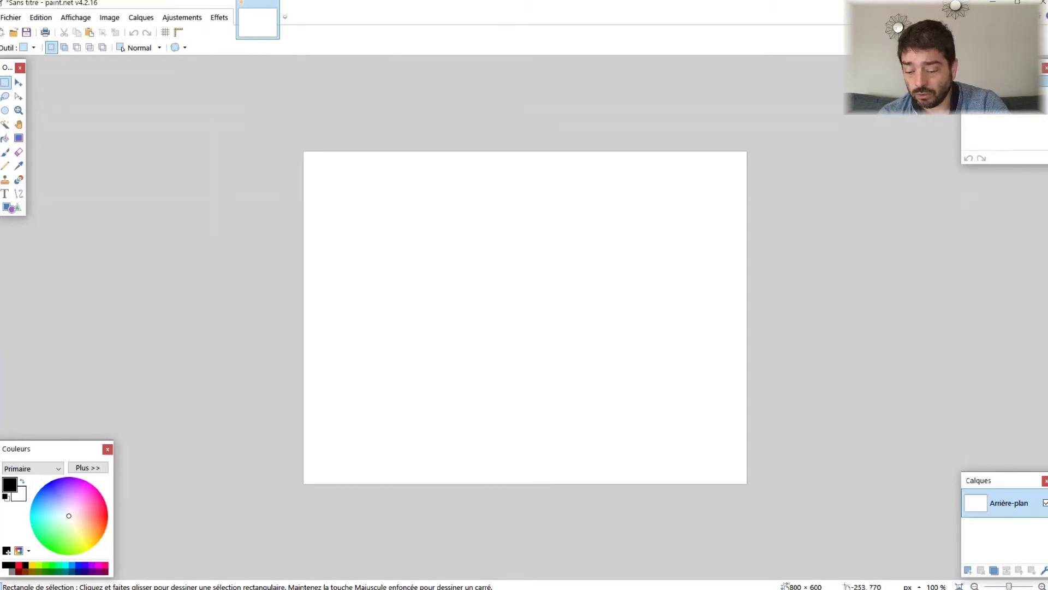
mouse_move(279, 582)
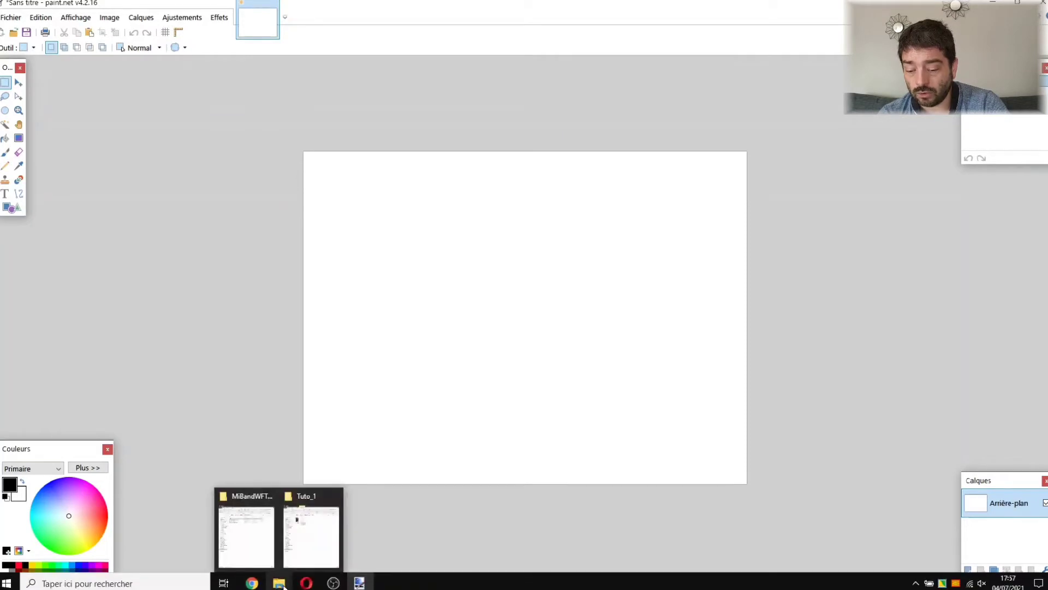
click(321, 552)
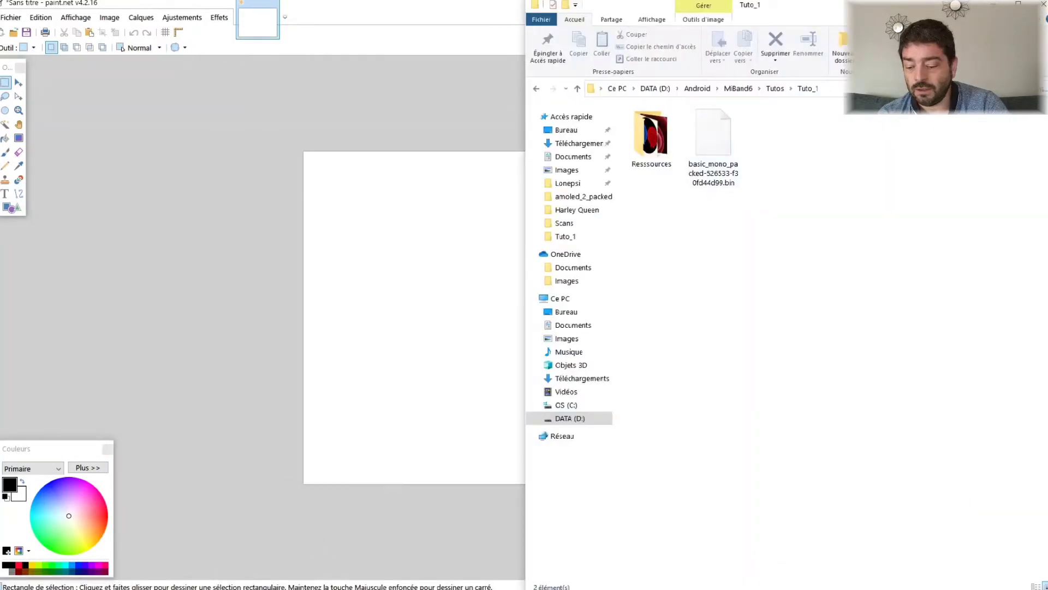
mouse_move(279, 582)
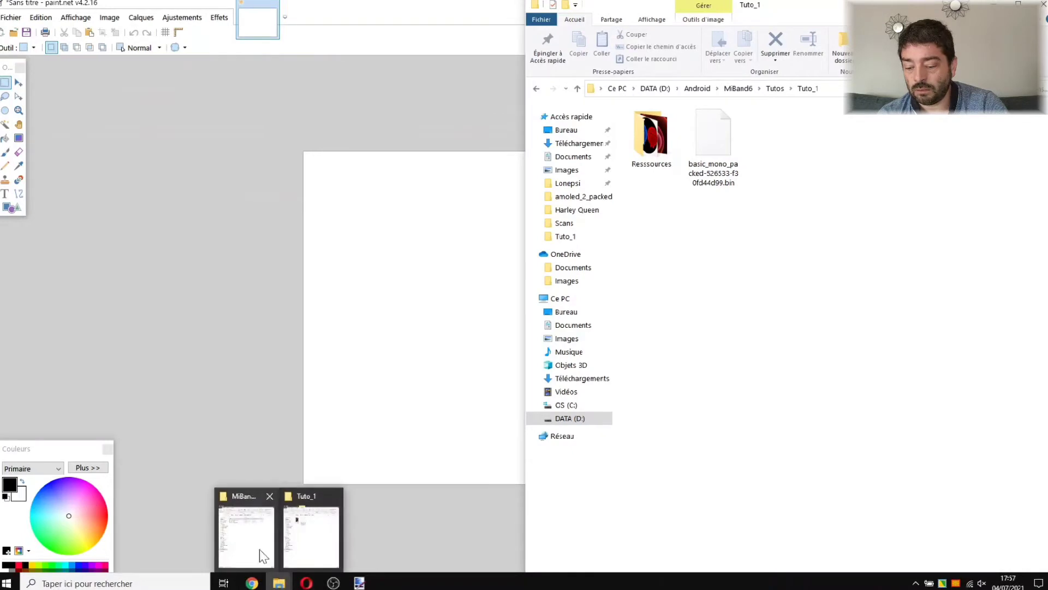
click(261, 550)
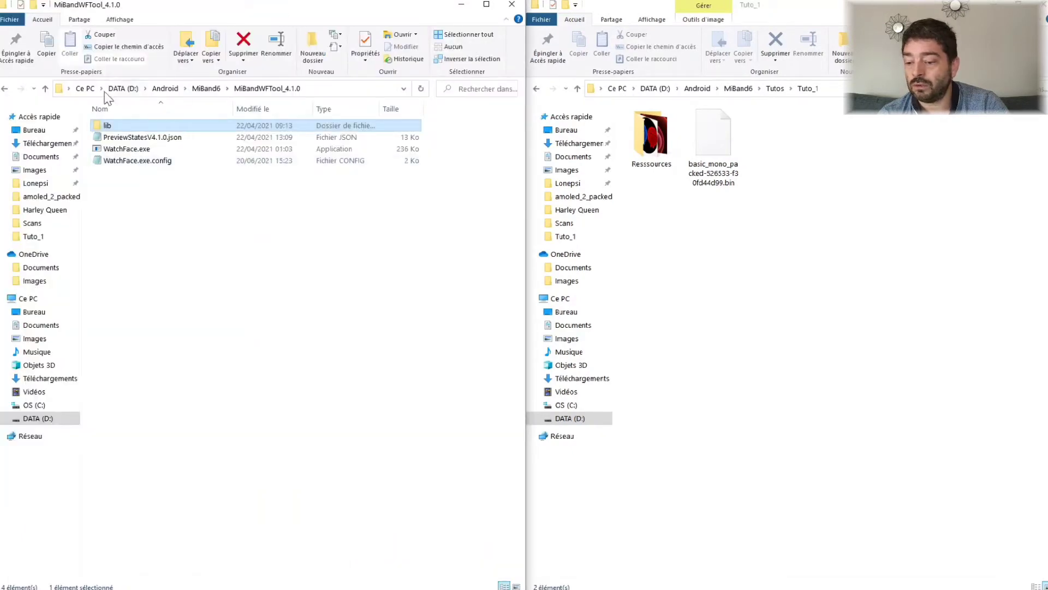
click(206, 88)
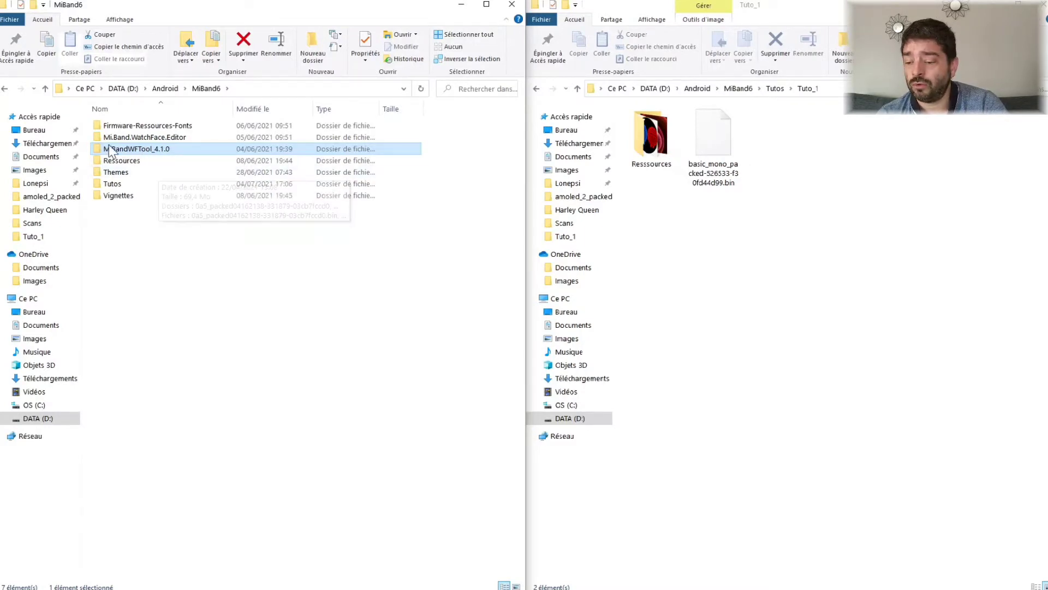
double_click(170, 151)
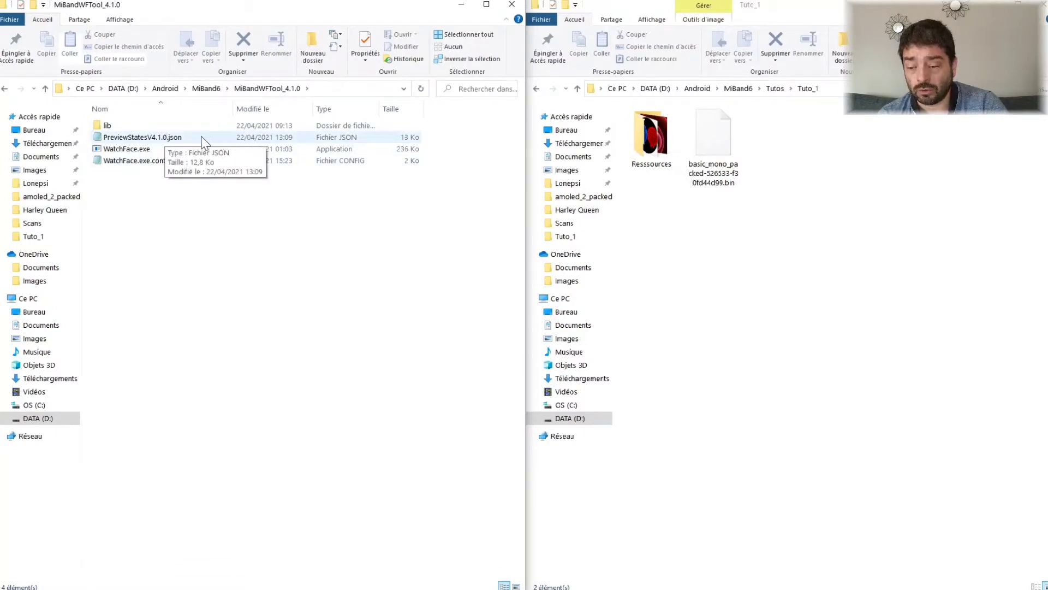
- Examine the preview values in PreviewStatesV4.1.0.json and close the file
double_click(185, 137)
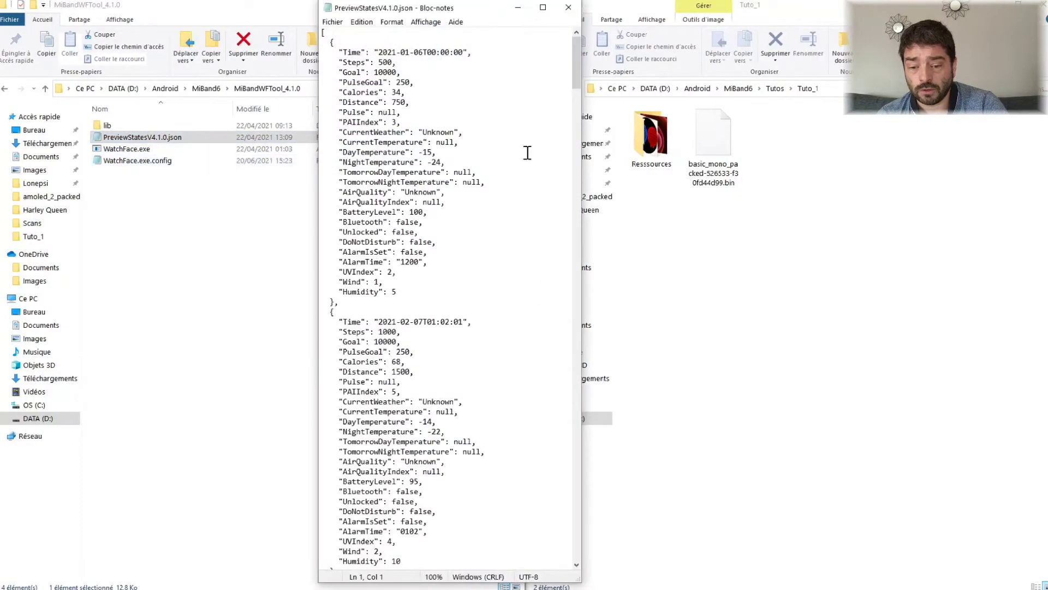
drag(576, 77, 552, 6)
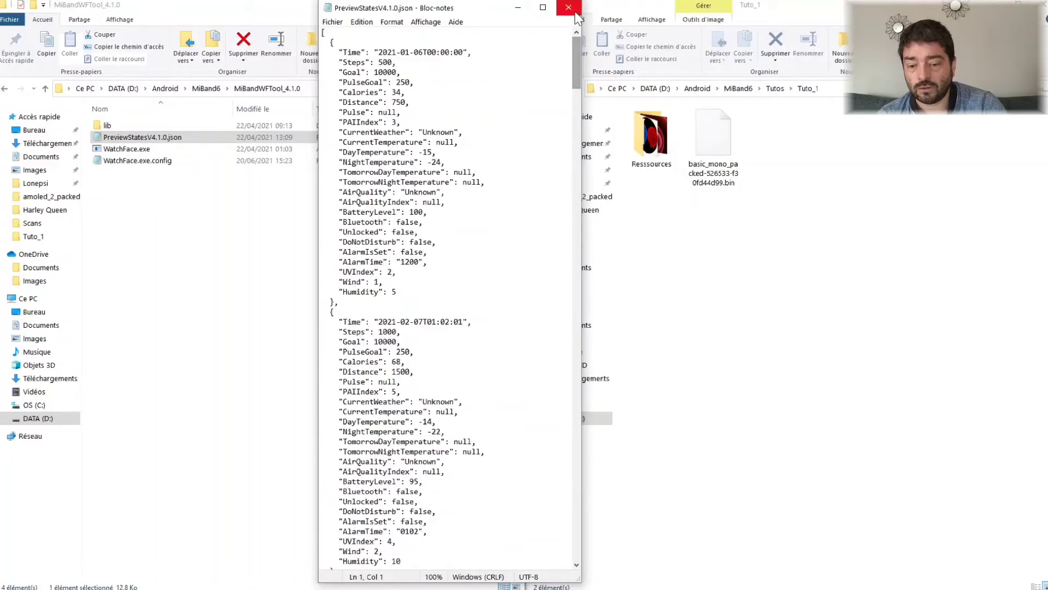
click(571, 10)
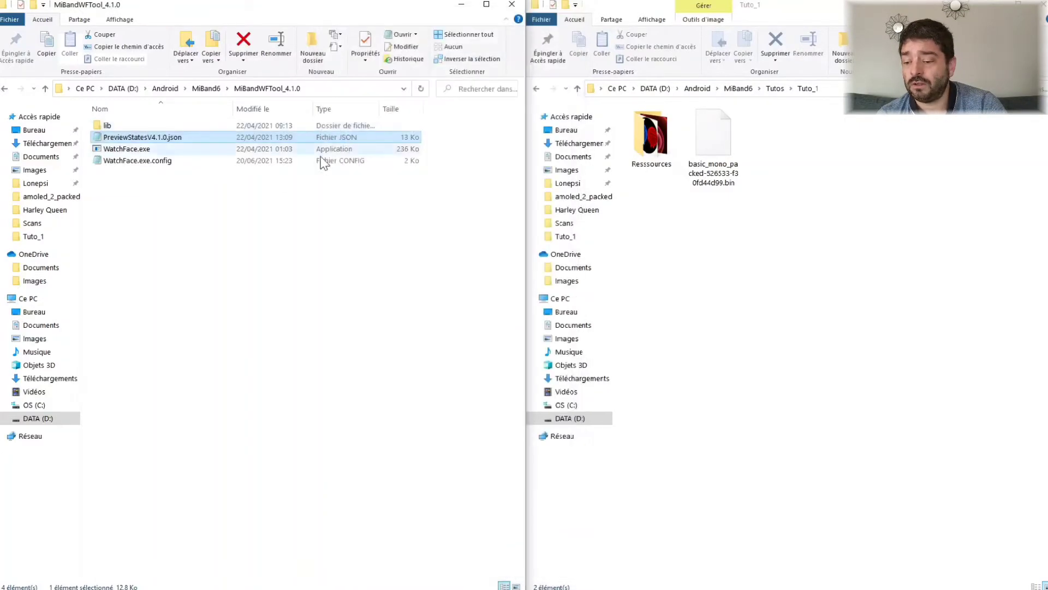
- Examine the UsePaletteMode setting in WatchFace.exe.config and close the file without editing it
double_click(146, 161)
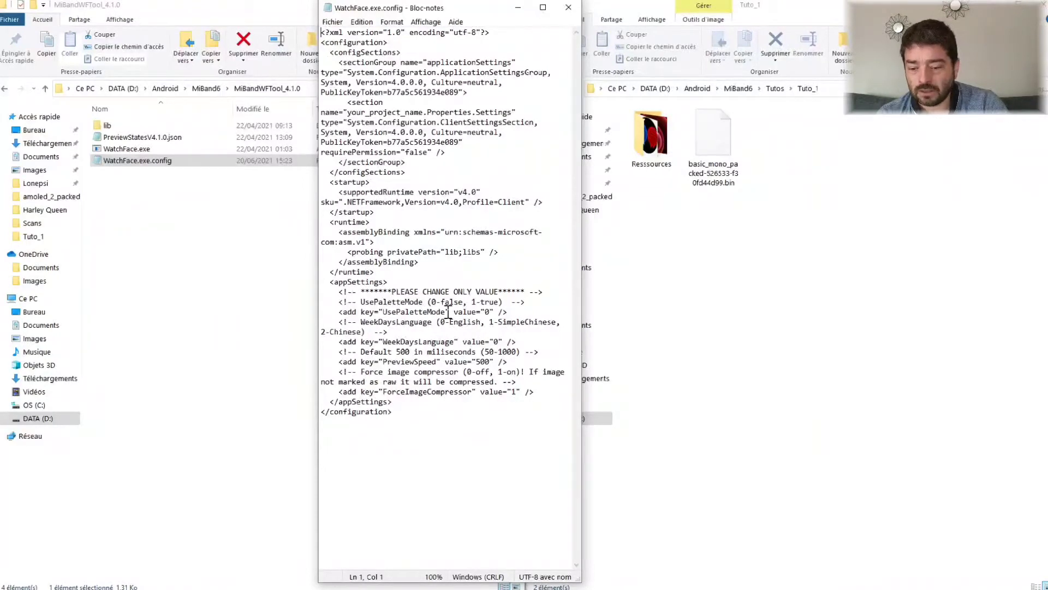
drag(342, 301, 443, 310)
click(486, 312)
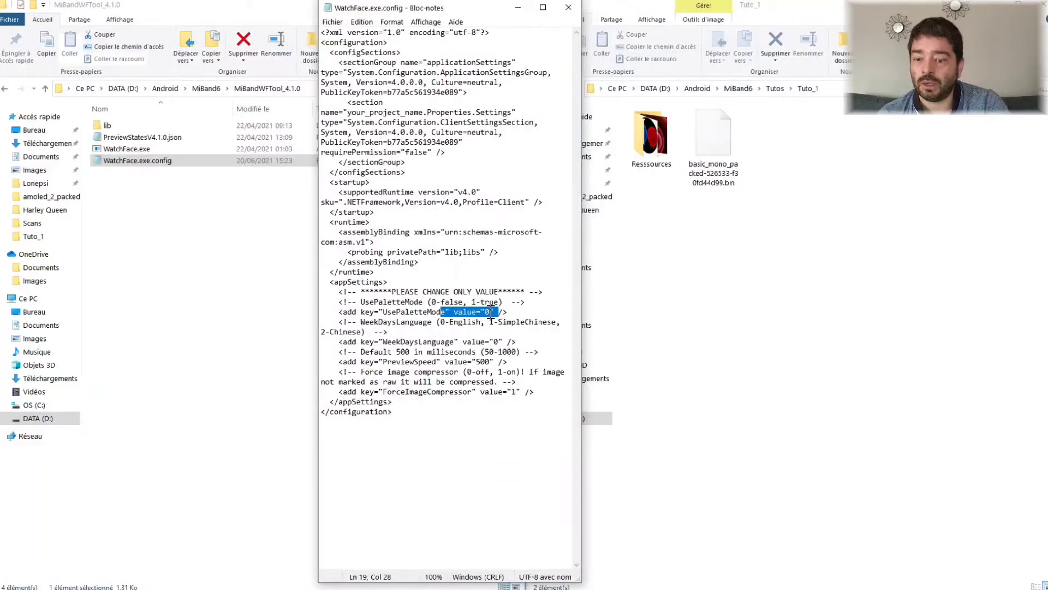
click(569, 7)
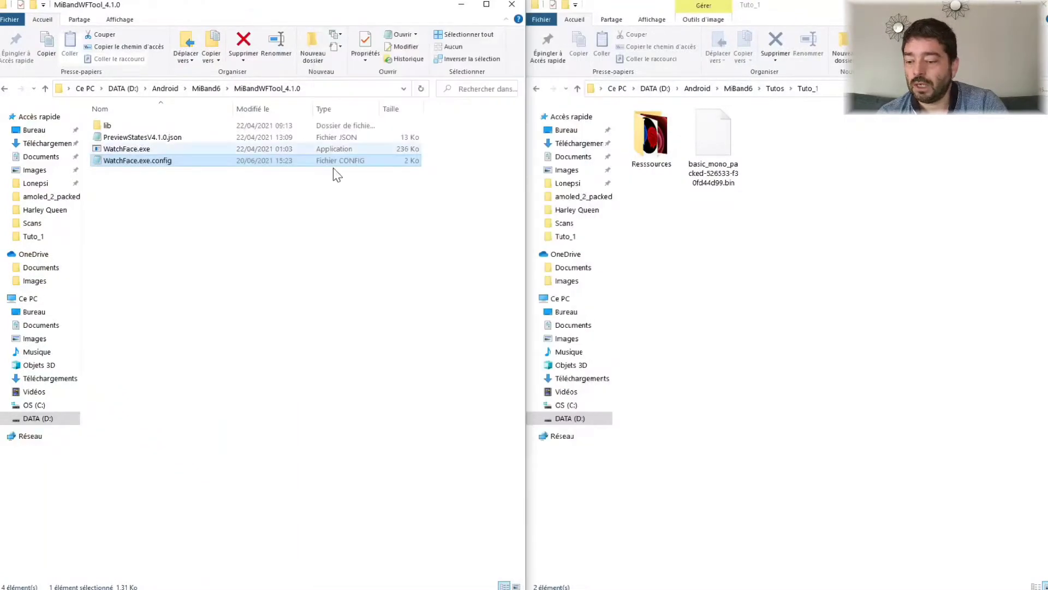
- Unpack the downloaded basic_mono_packed .bin file from Tuto_1 with WatchFace.exe
click(164, 149)
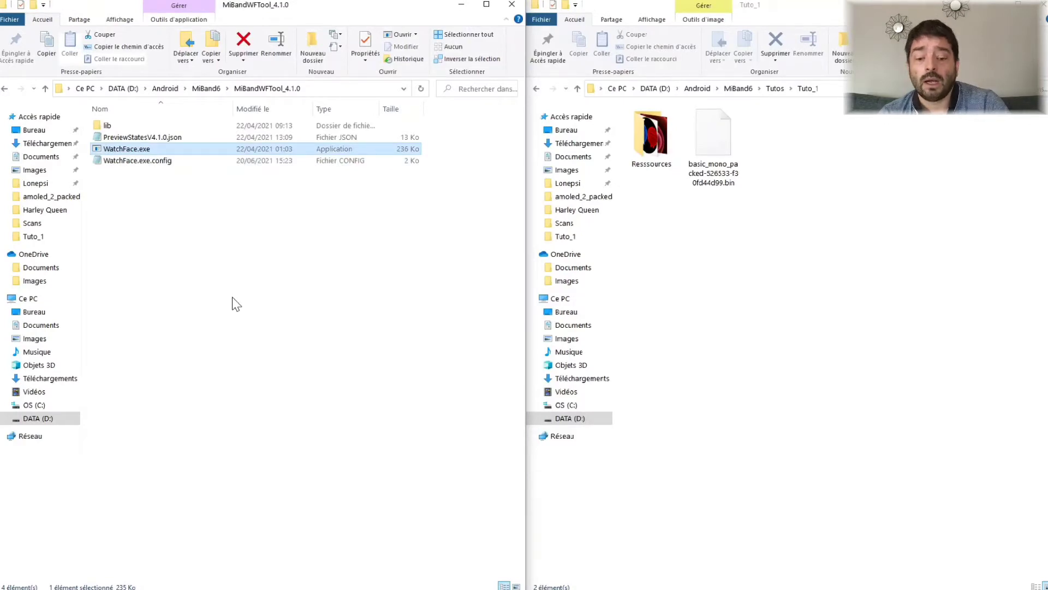
click(700, 300)
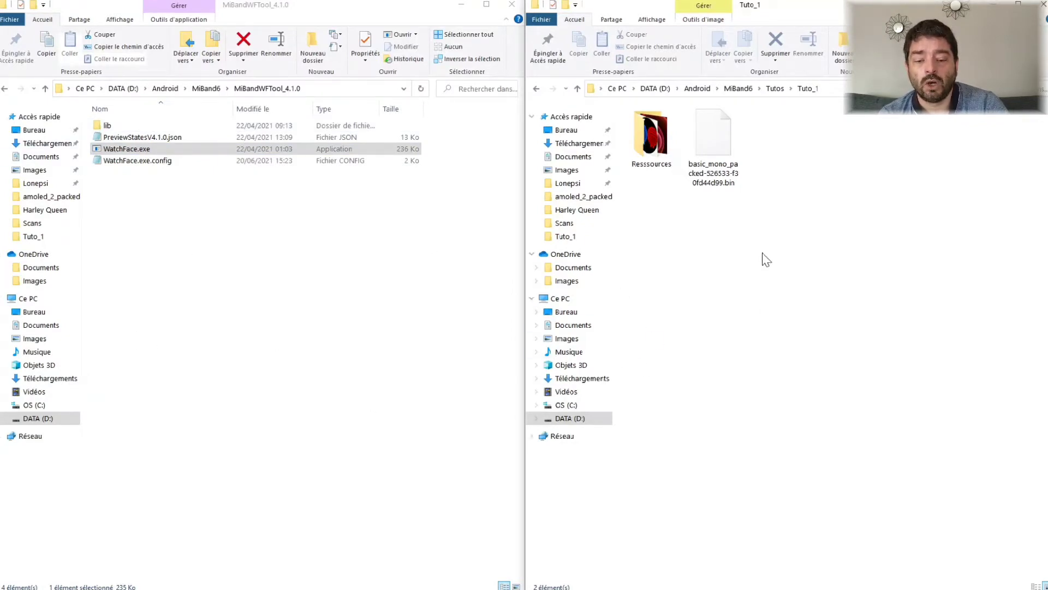
click(728, 174)
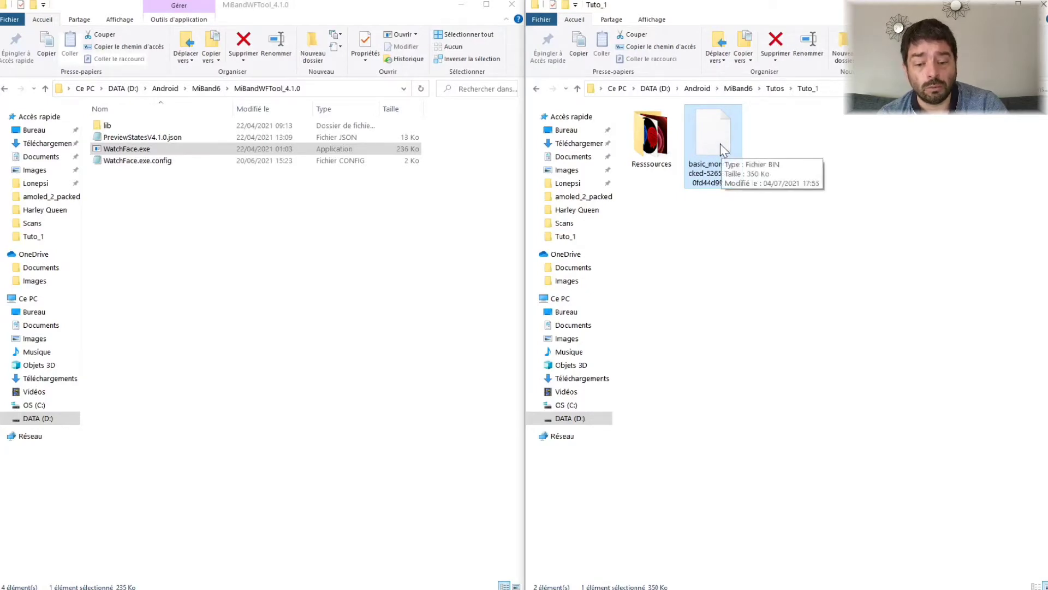
drag(720, 143, 137, 149)
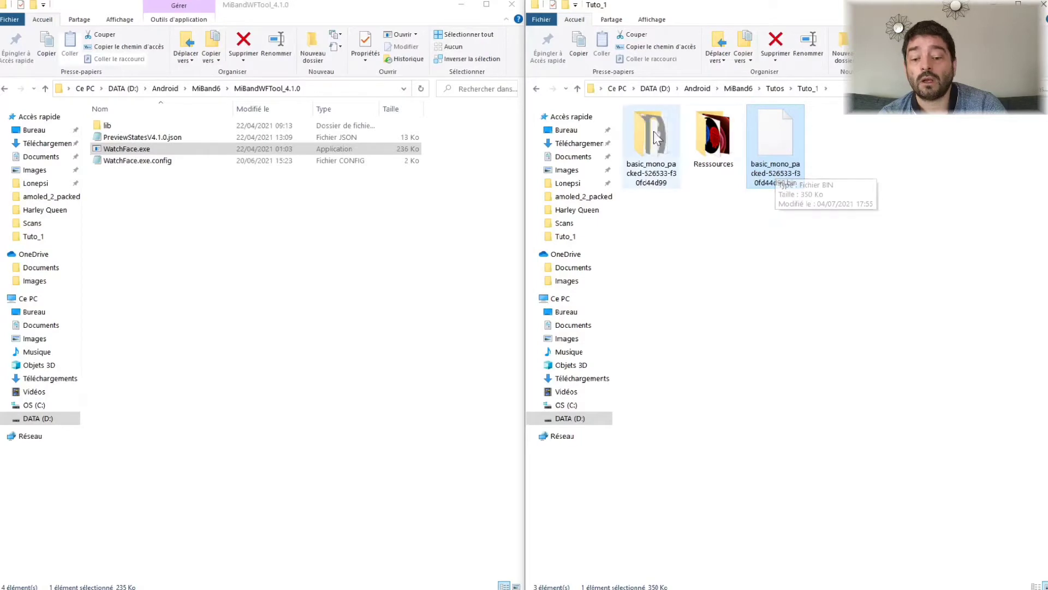
- Open the unpacked basic_mono_packed folder and examine images 0000.png to 0036.png and the JSON file
double_click(661, 174)
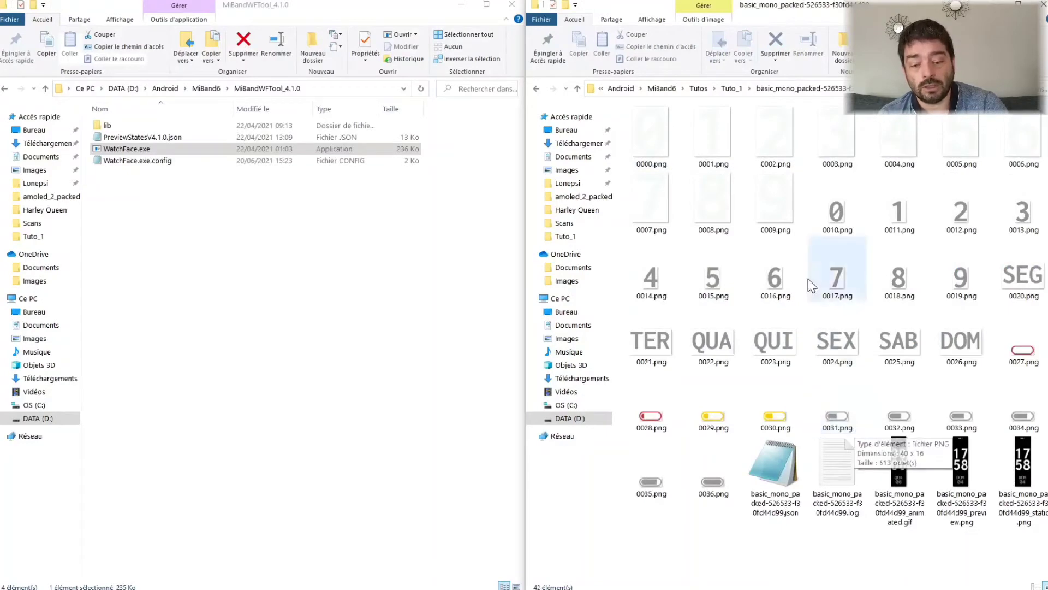
click(651, 148)
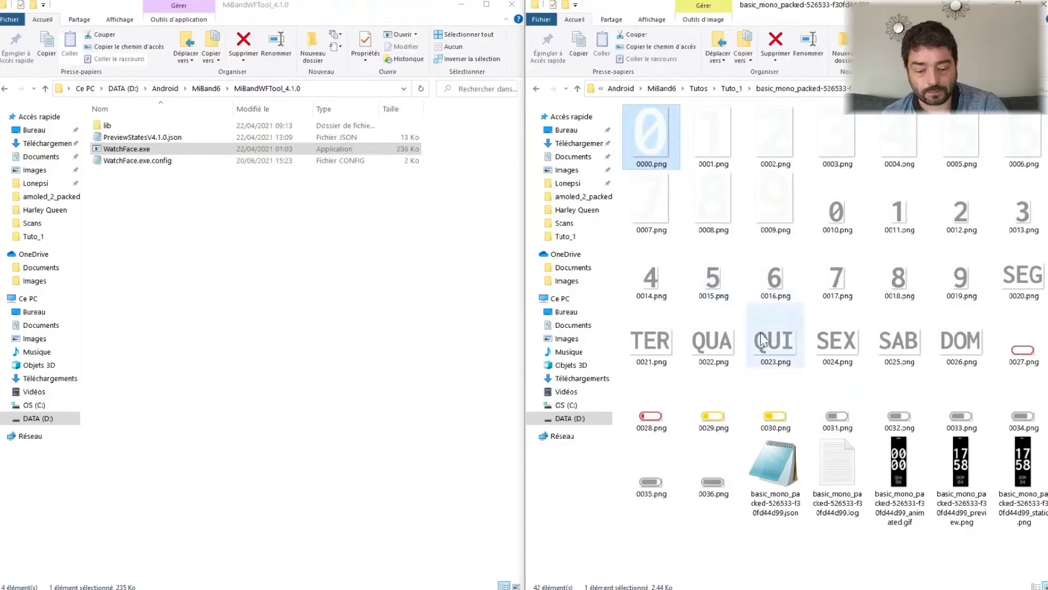
shift+click(724, 488)
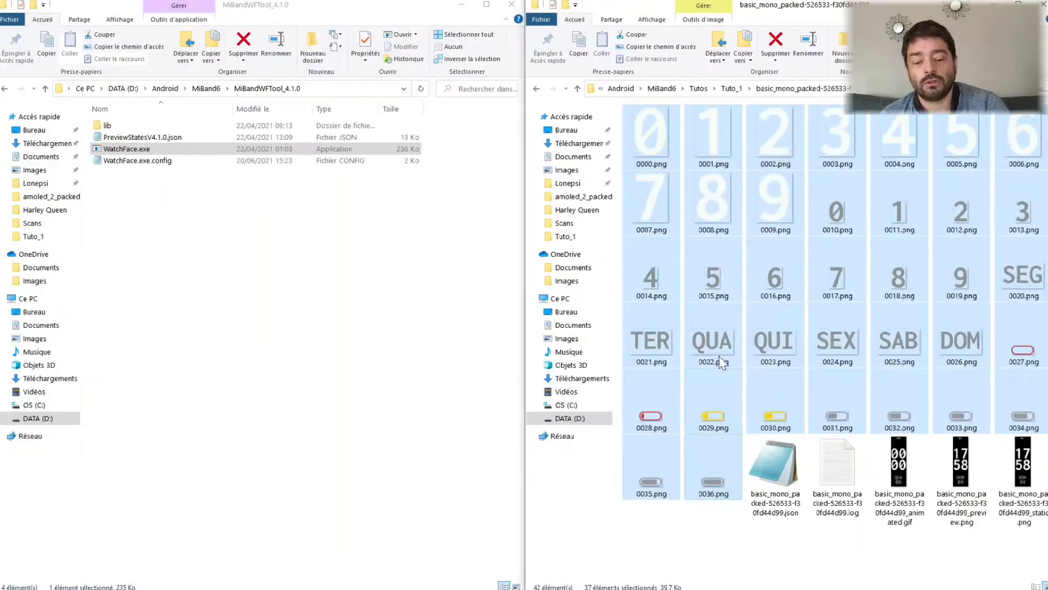
click(707, 555)
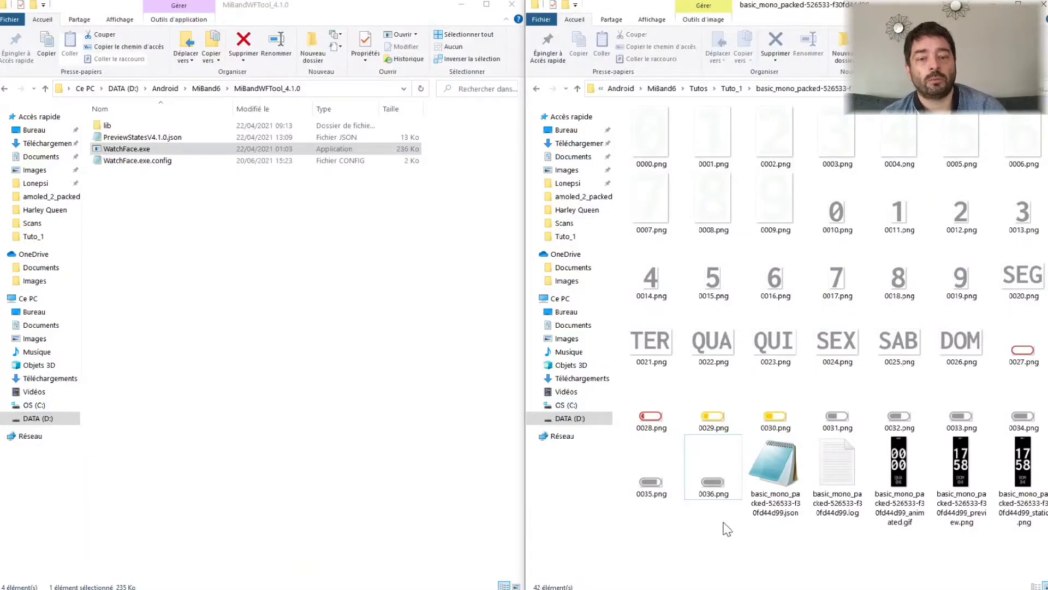
click(766, 469)
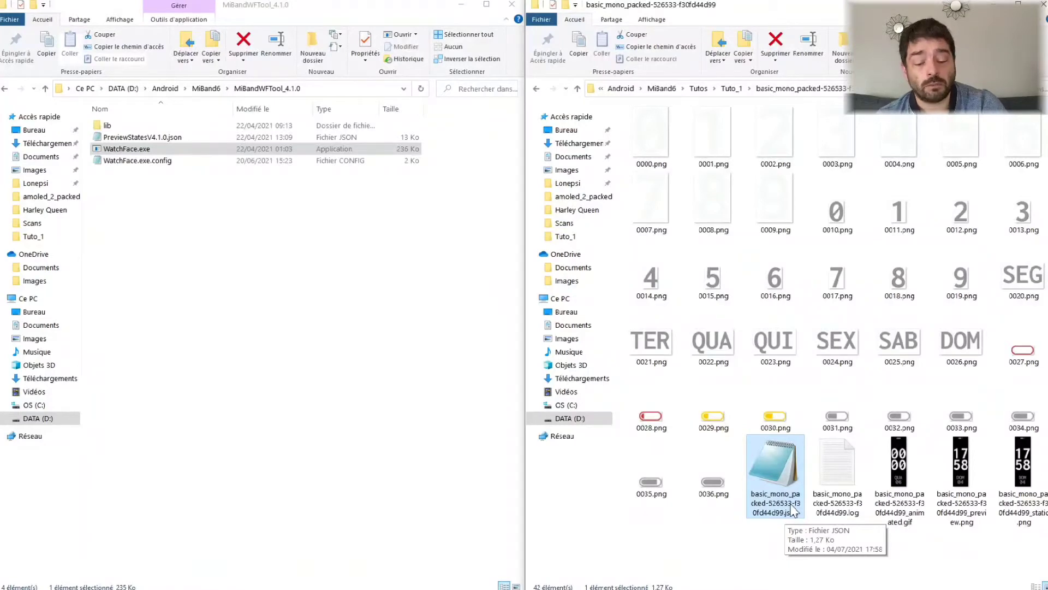
- View the animated GIF preview of the unpacked basic_mono_packed watch face and close it
key(Right)
key(Right)
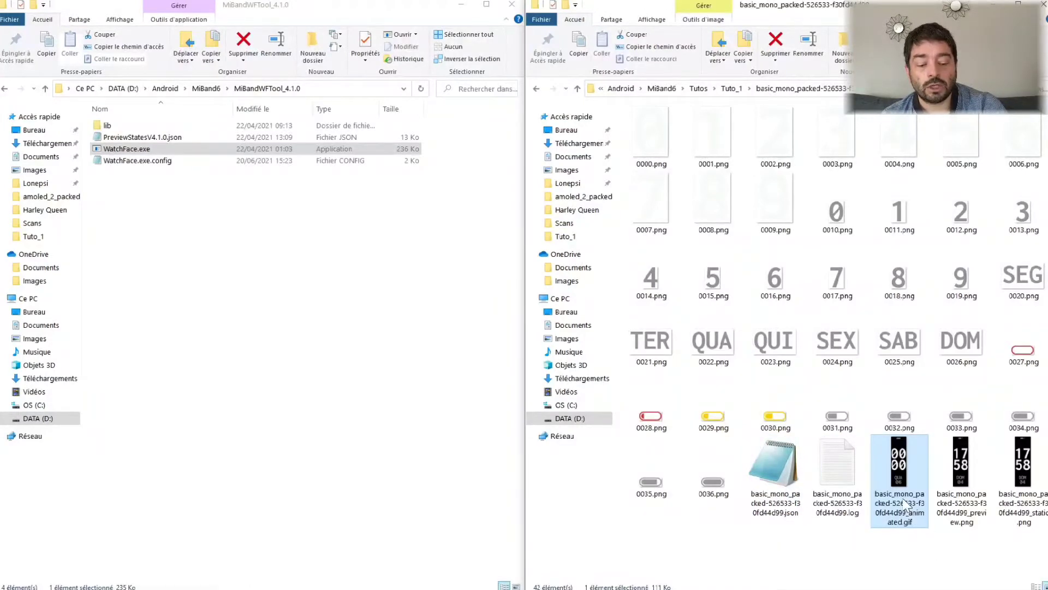
double_click(906, 501)
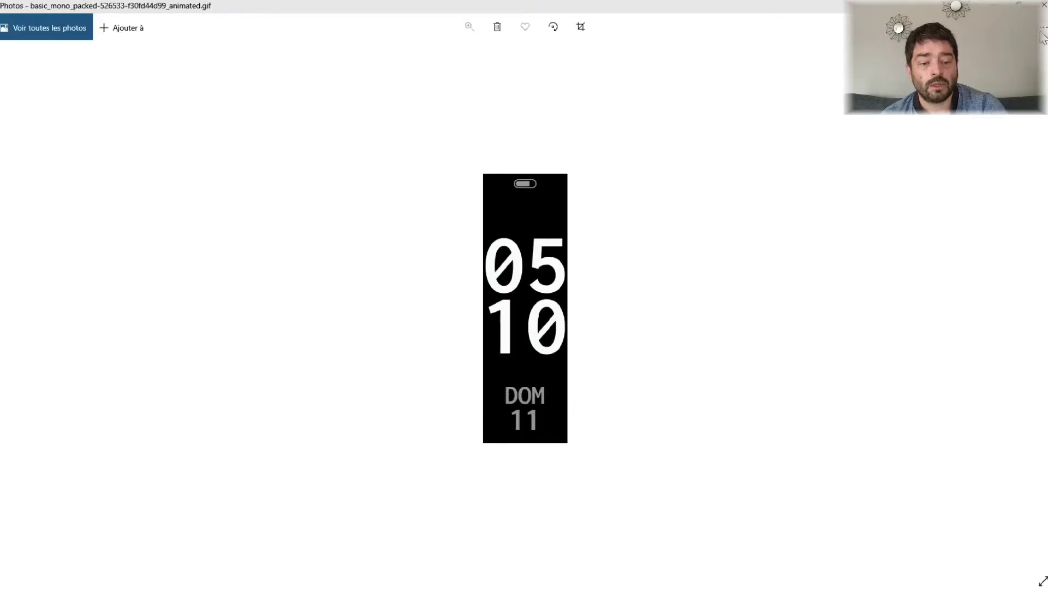
click(1042, 6)
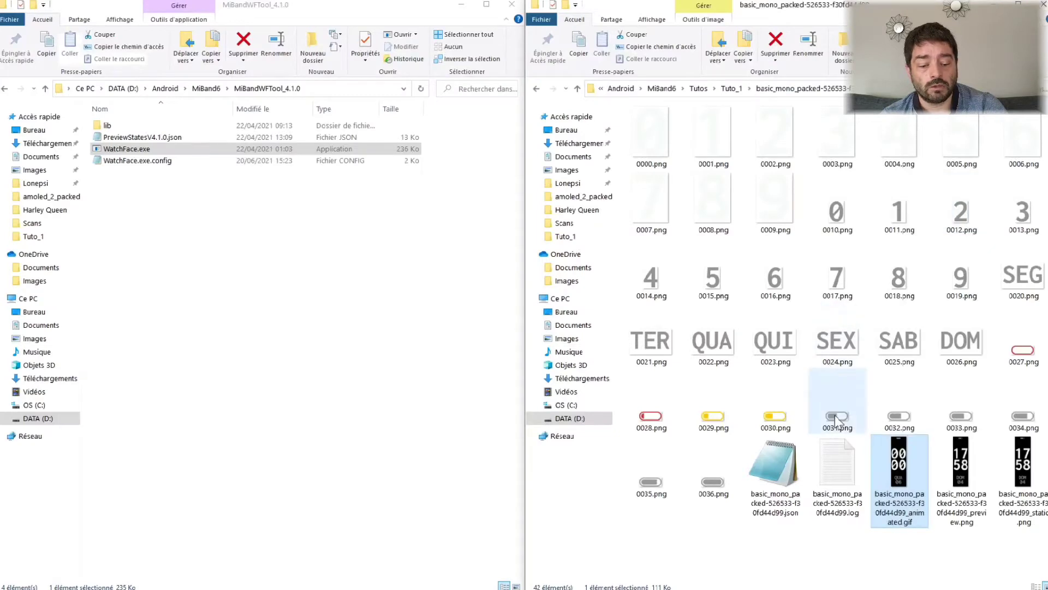
- View the static PNG preview of the unpacked watch face and close it
click(960, 500)
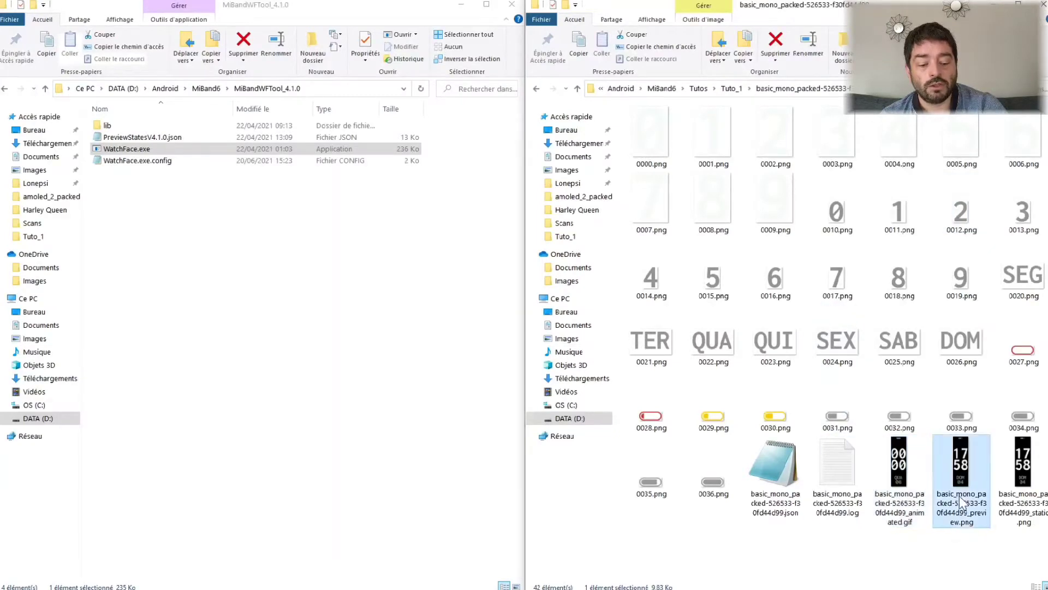
click(1014, 500)
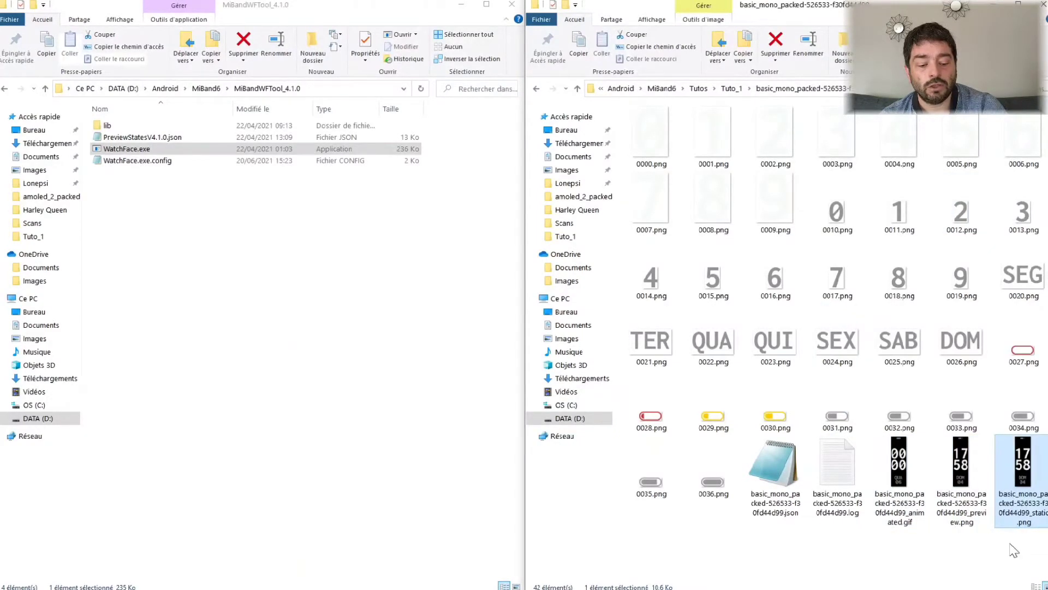
double_click(1025, 494)
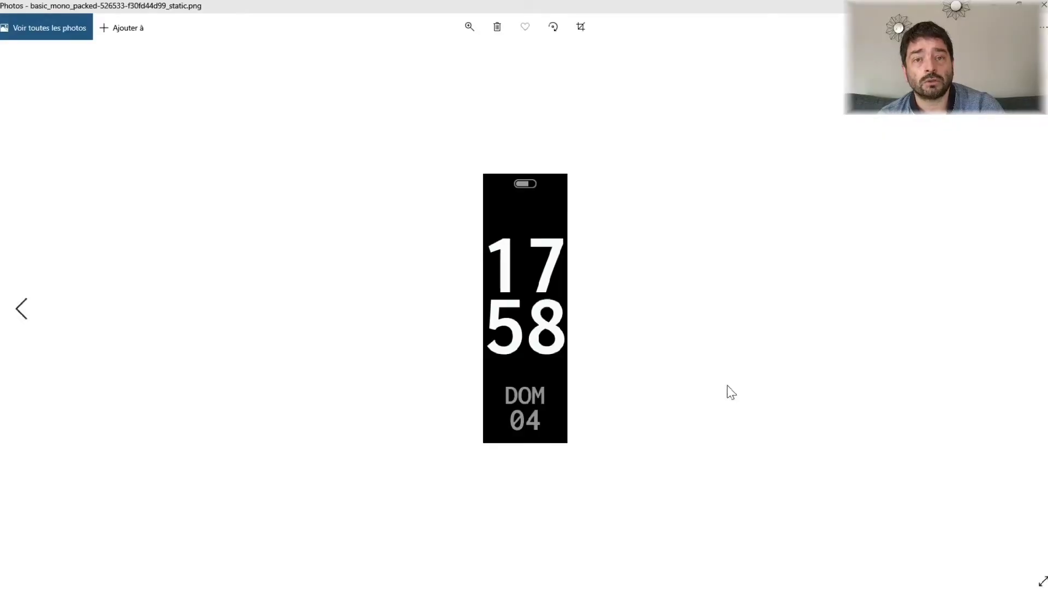
click(1044, 4)
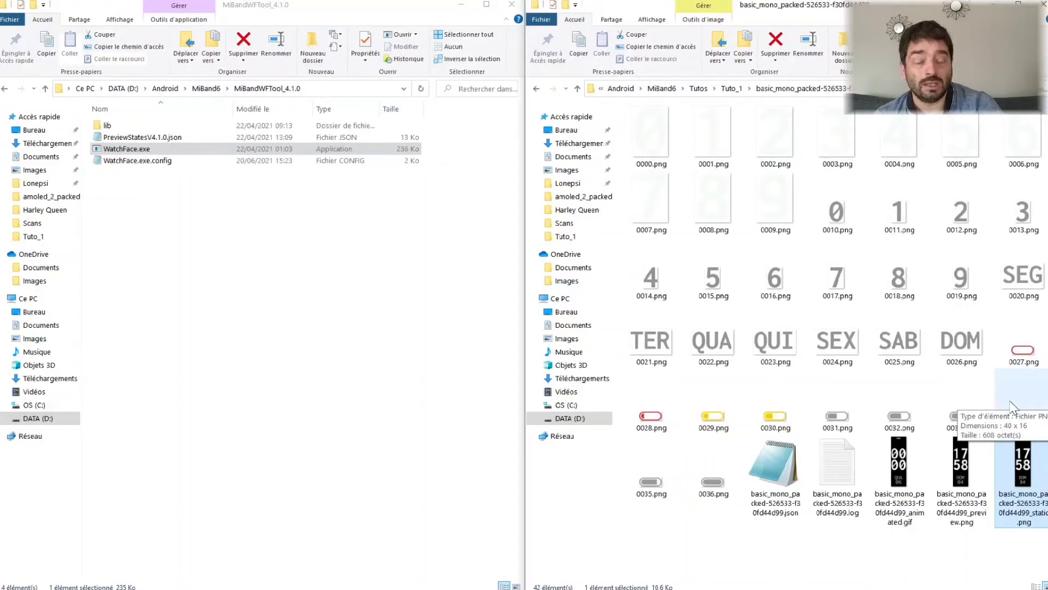
- Open the basic_mono_packed JSON file from the unpacked folder and examine its overall structure from the opening to the closing brace
click(841, 500)
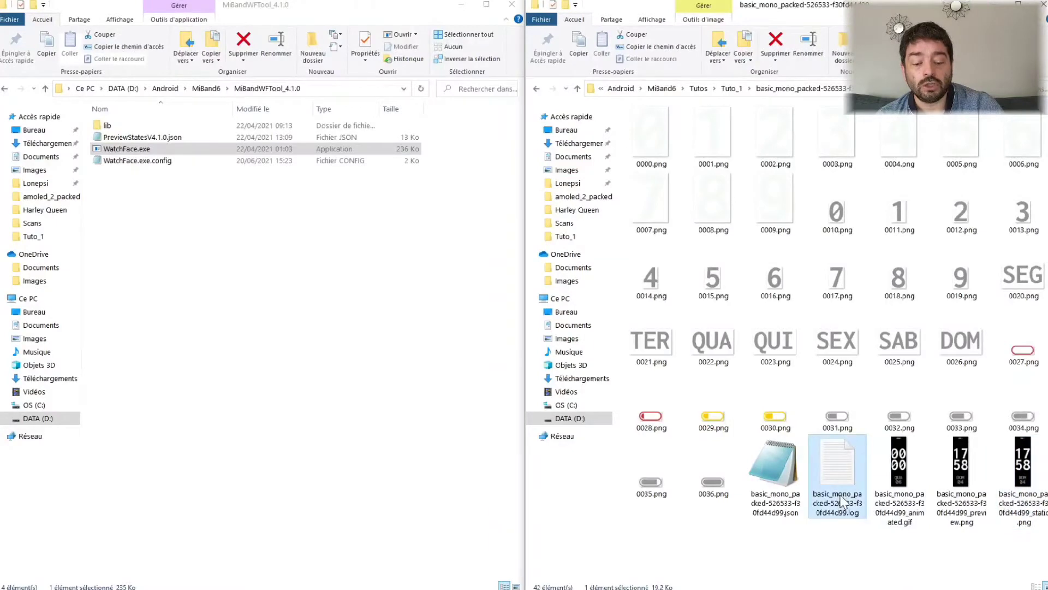
click(765, 508)
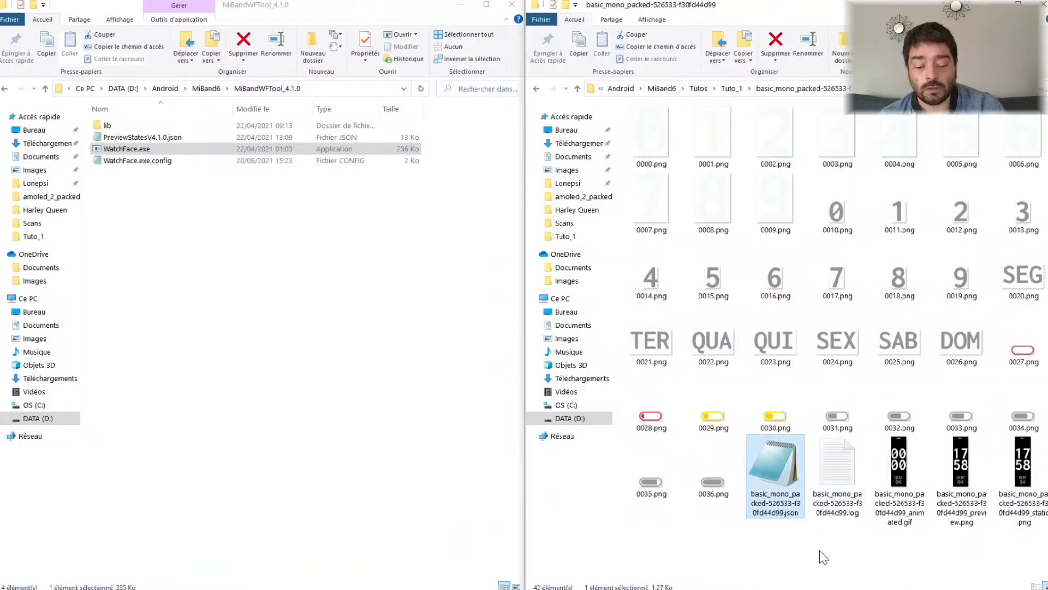
double_click(777, 467)
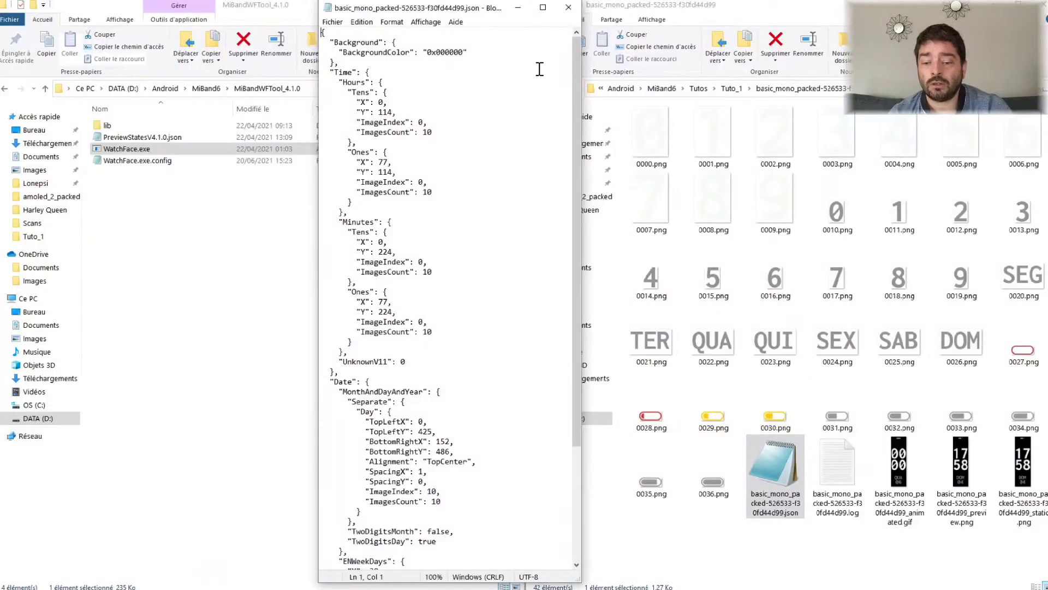
mouse_move(576, 67)
mouse_down()
mouse_move(576, 244)
mouse_move(578, 144)
mouse_move(595, 66)
mouse_up()
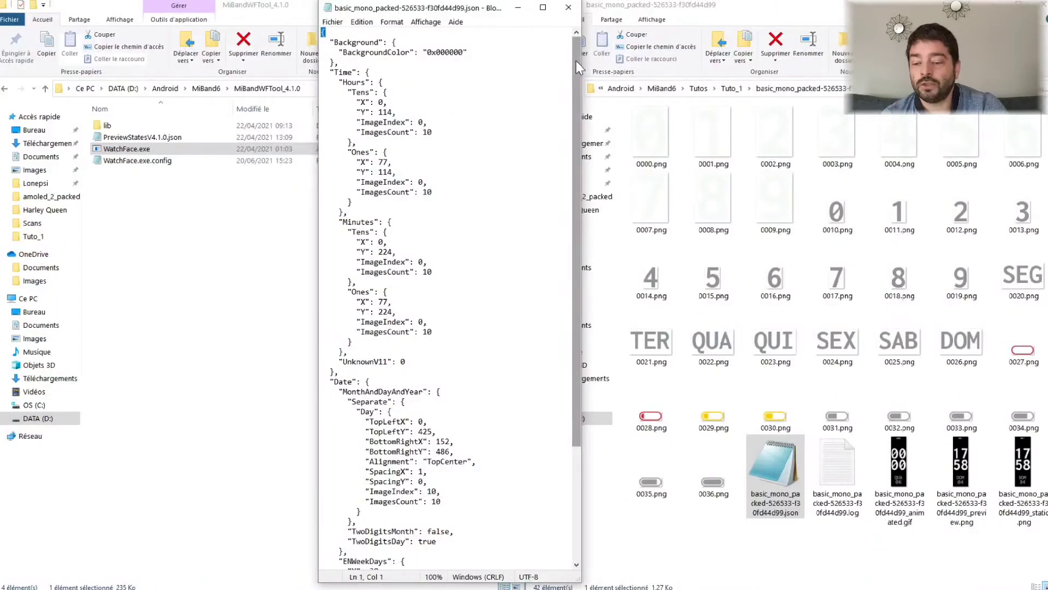
drag(575, 61, 576, 171)
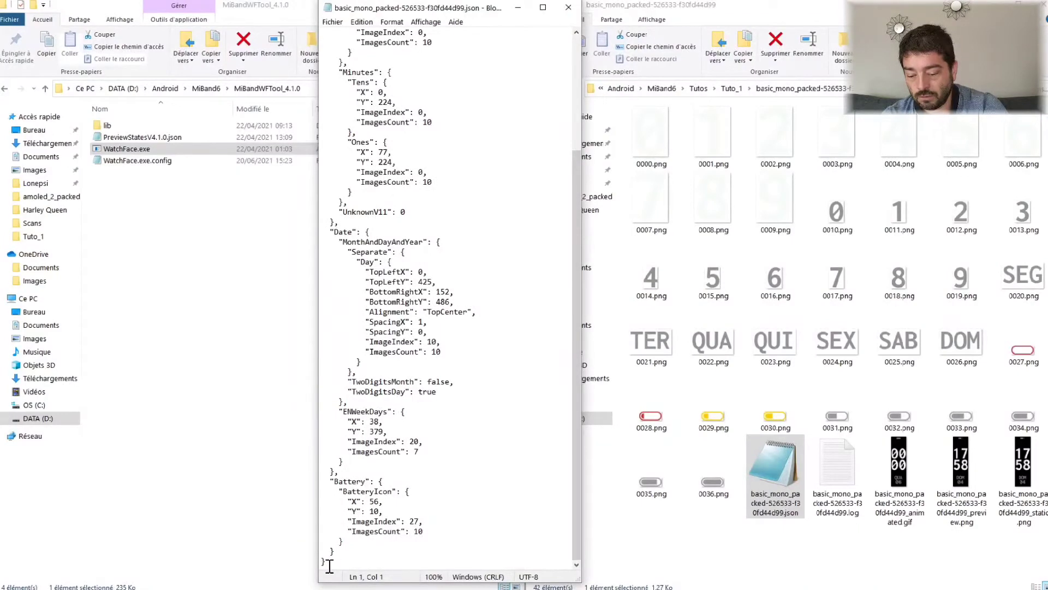
drag(330, 561, 321, 561)
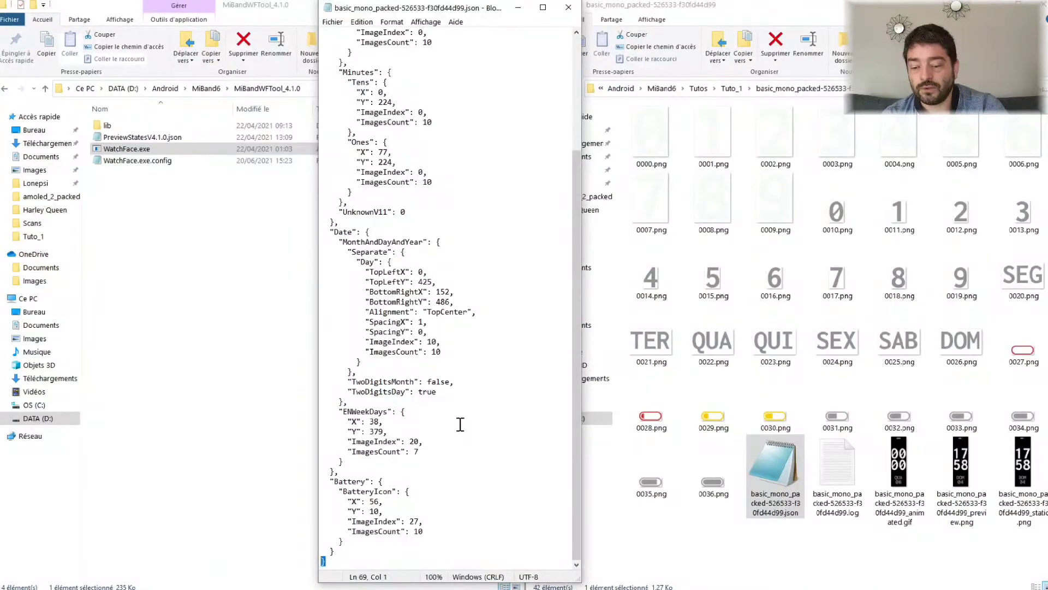
scroll(458, 420, up, 6)
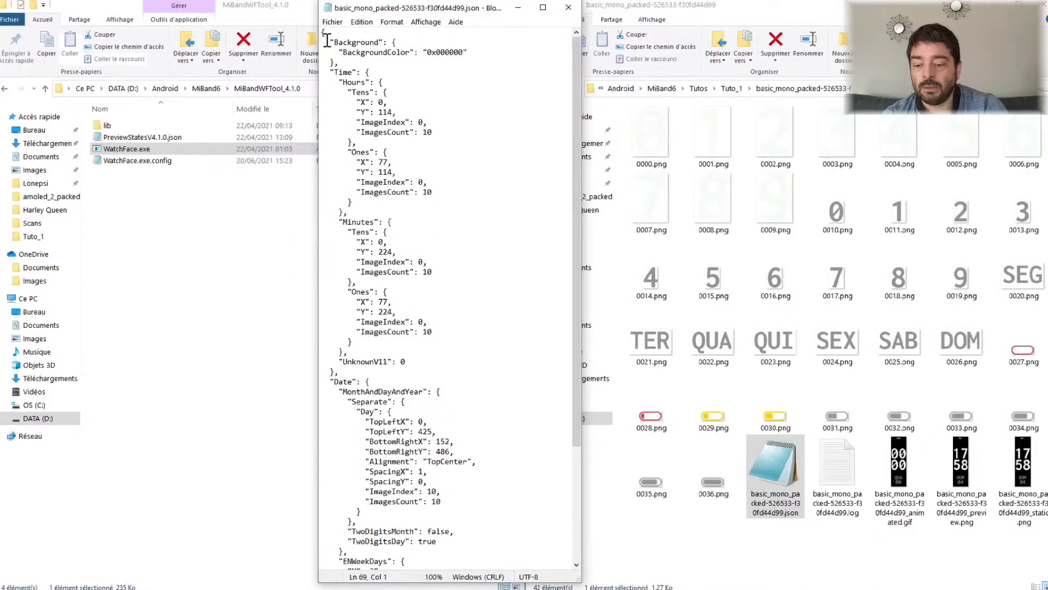
- Examine the Background block and its BackgroundColor value in the JSON file
drag(331, 42, 399, 66)
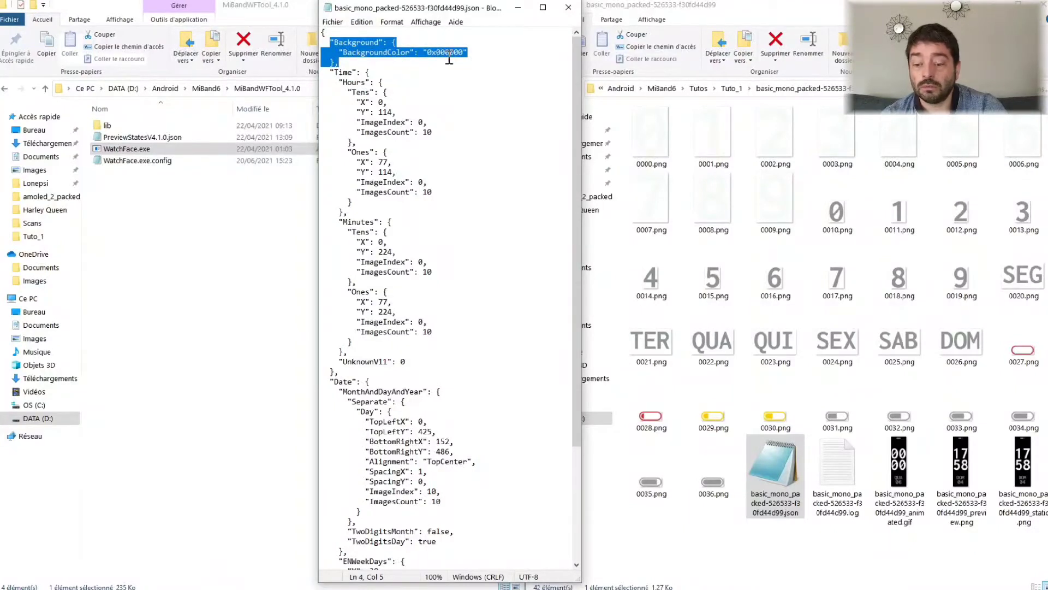
click(425, 82)
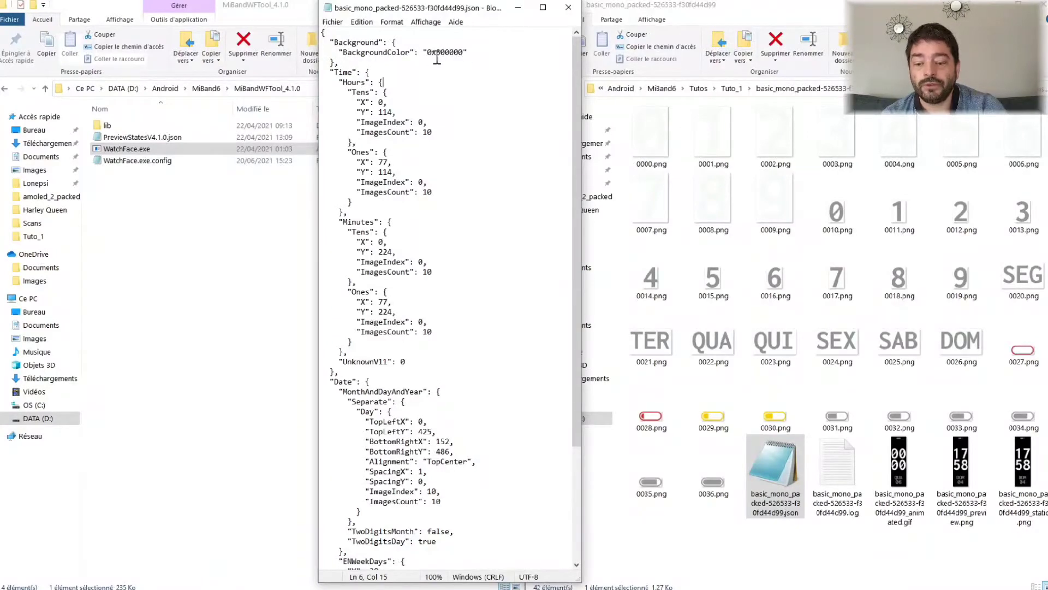
drag(423, 52, 474, 51)
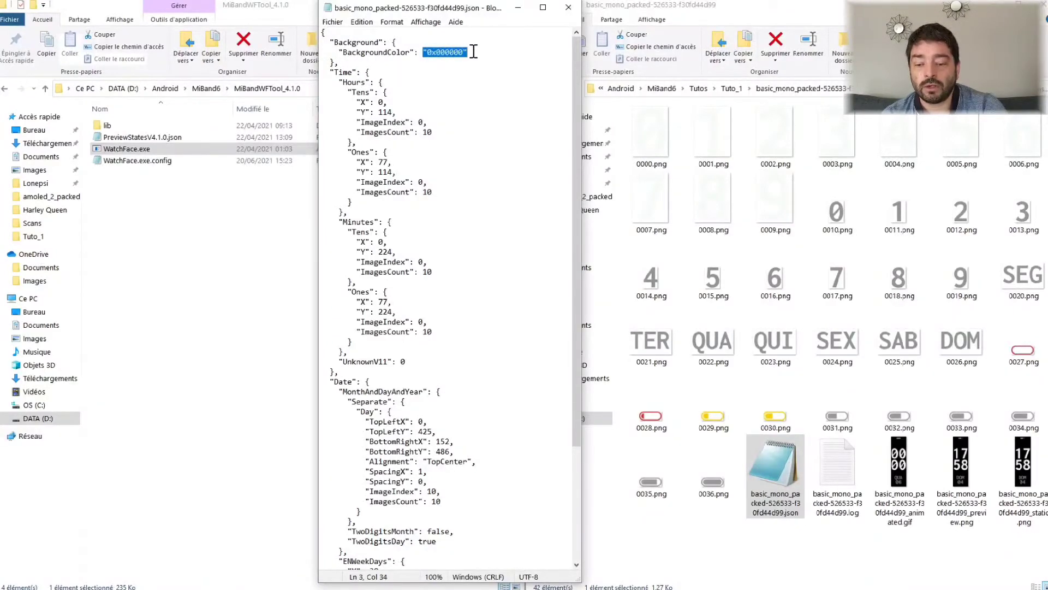
click(453, 73)
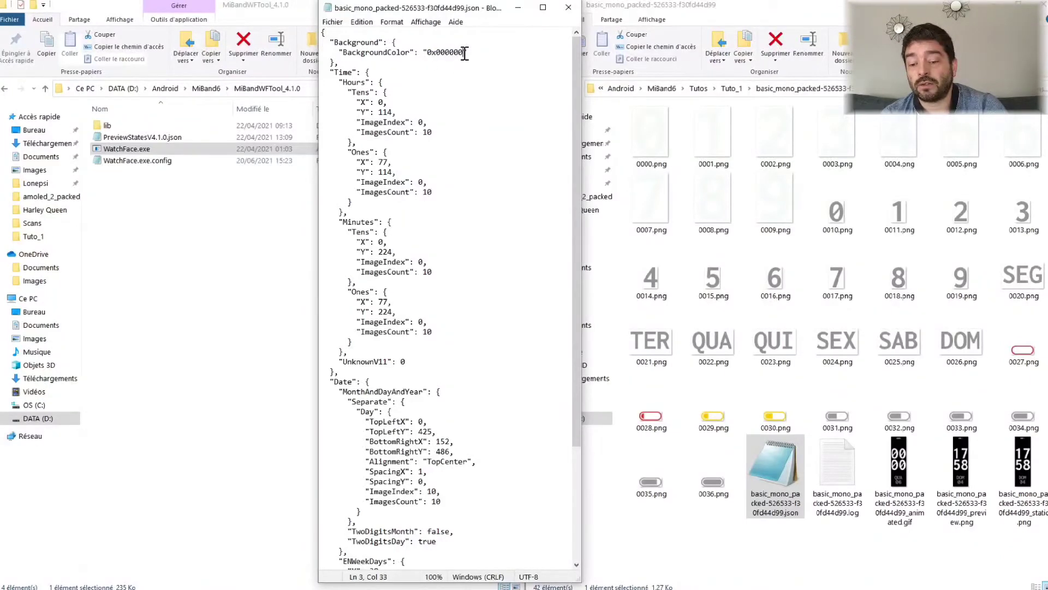
double_click(464, 53)
click(440, 52)
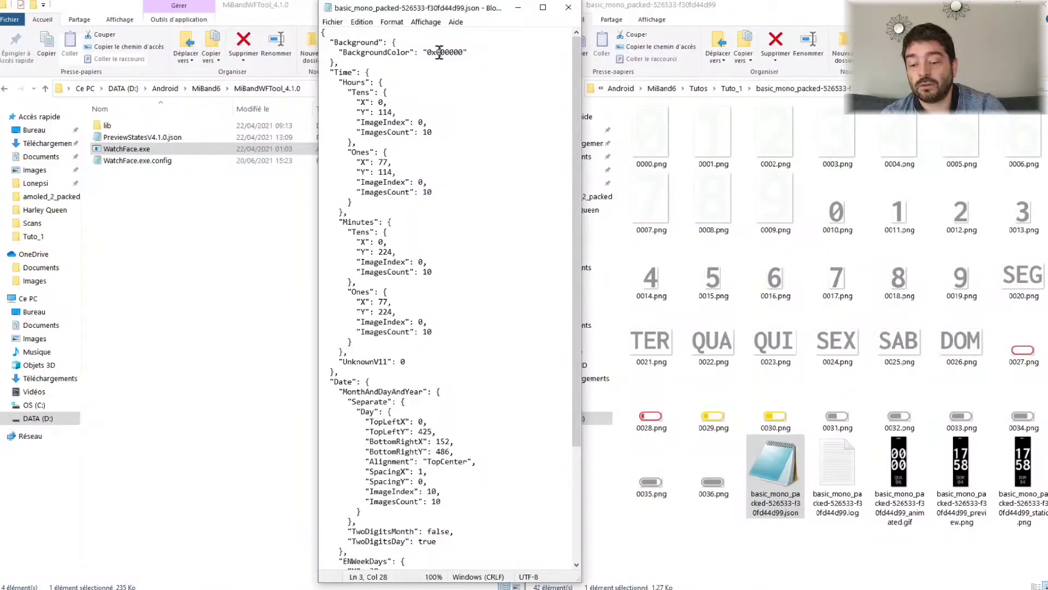
drag(427, 52, 465, 52)
click(480, 114)
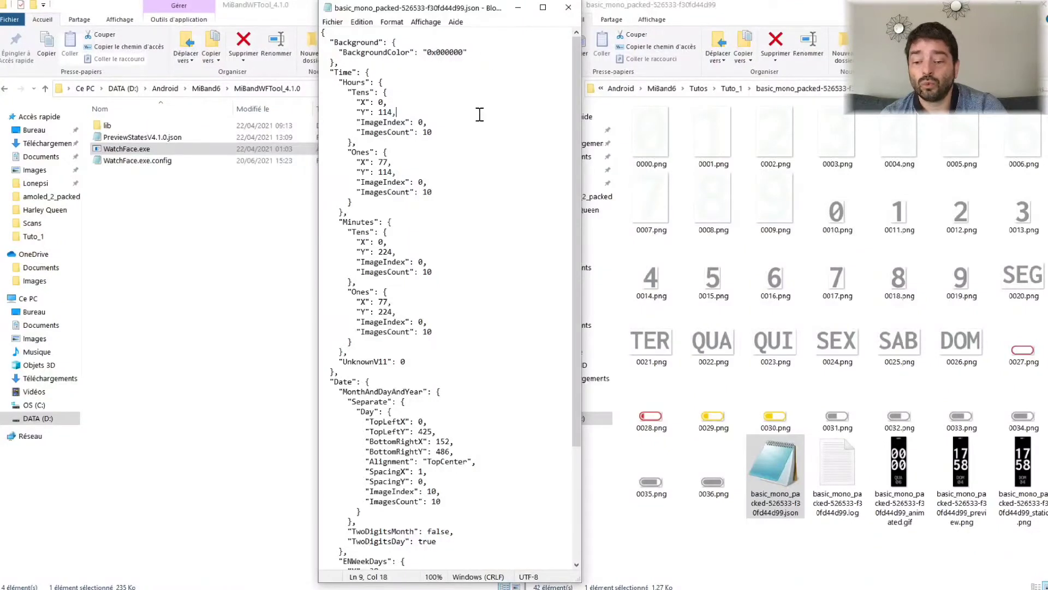
- Examine how the Time block divides Hours and Minutes into Tens and Ones entries
drag(330, 72, 371, 73)
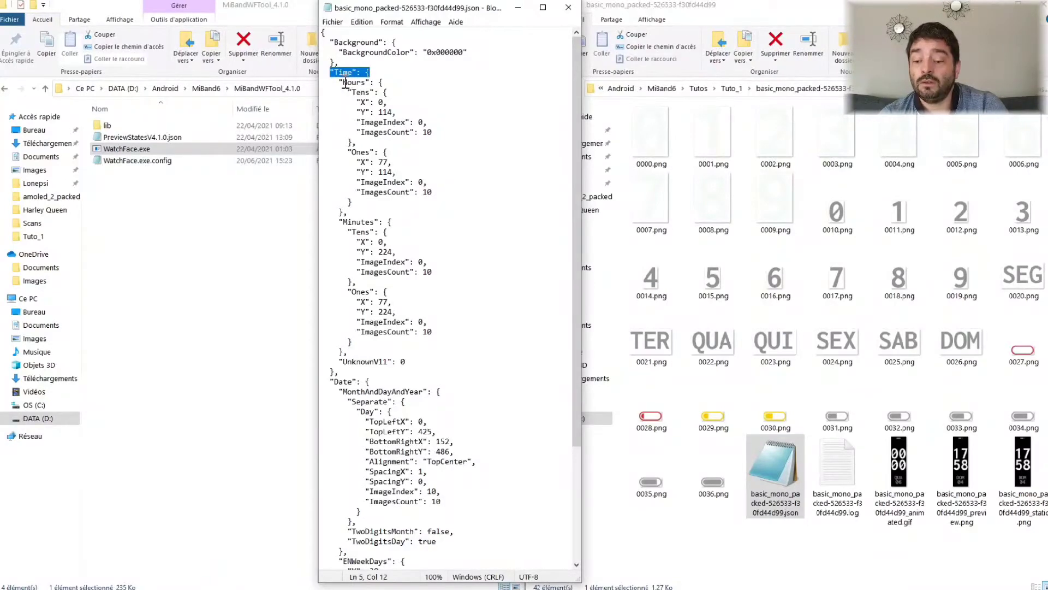
drag(334, 82, 391, 96)
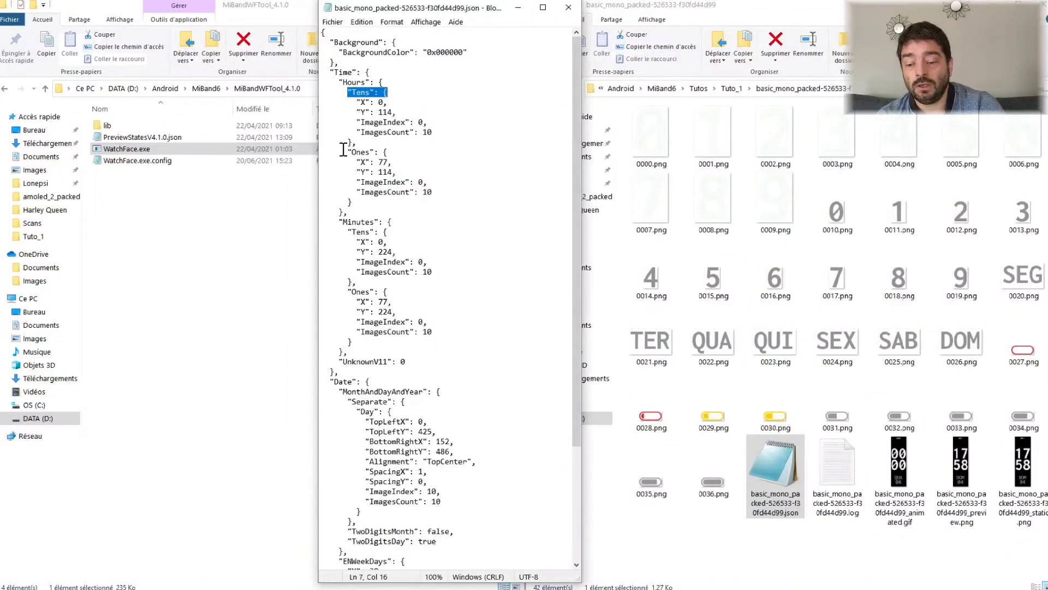
drag(343, 152, 390, 152)
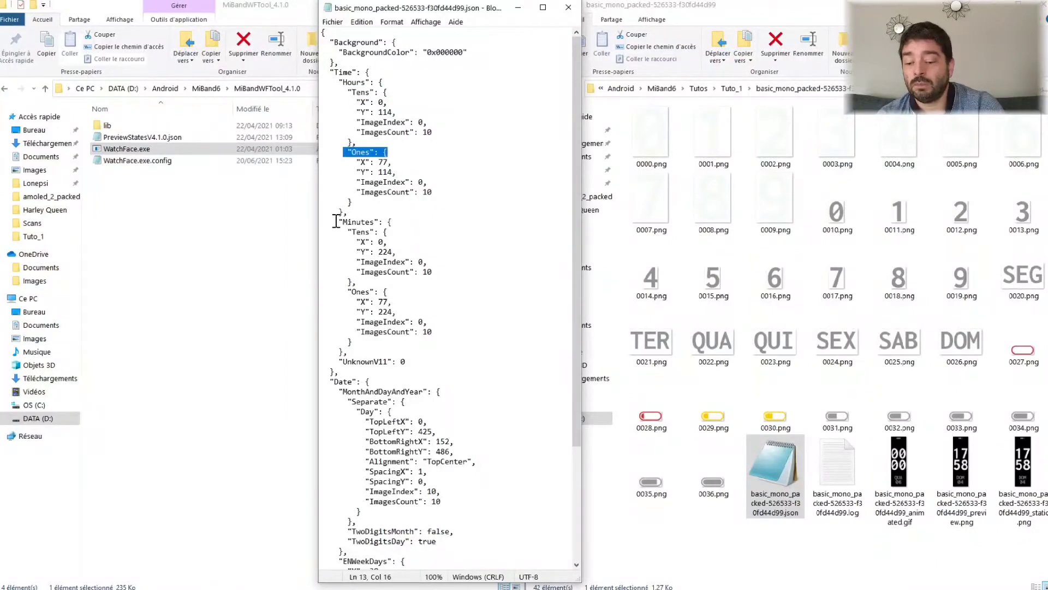
drag(334, 222, 388, 232)
drag(344, 290, 402, 293)
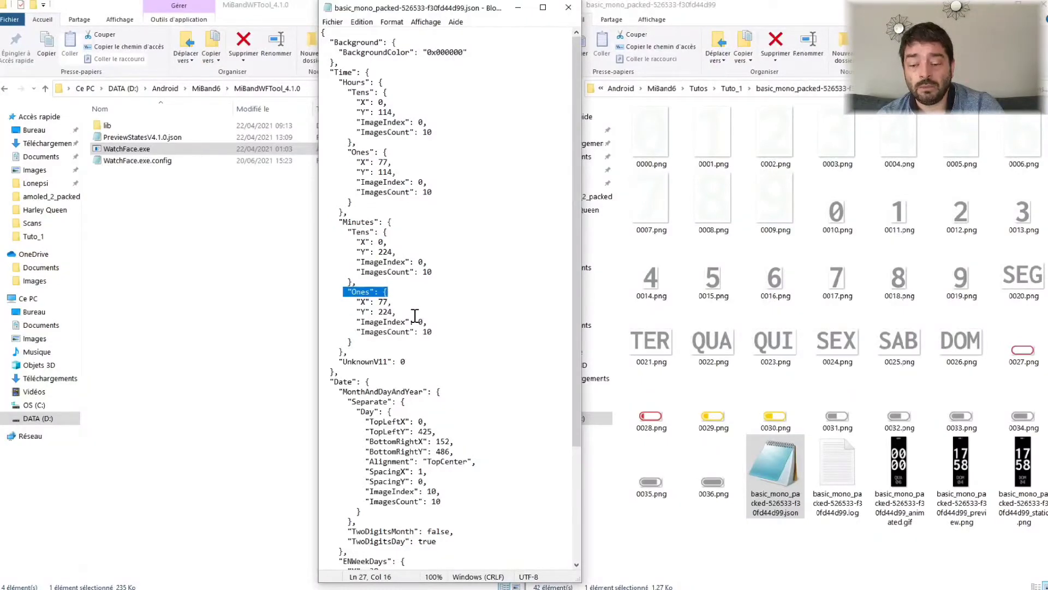
- Examine the Time entries' coordinates, ImageIndex and ImagesCount, comparing them with digit images 0000.png to 0009.png
drag(352, 102, 397, 112)
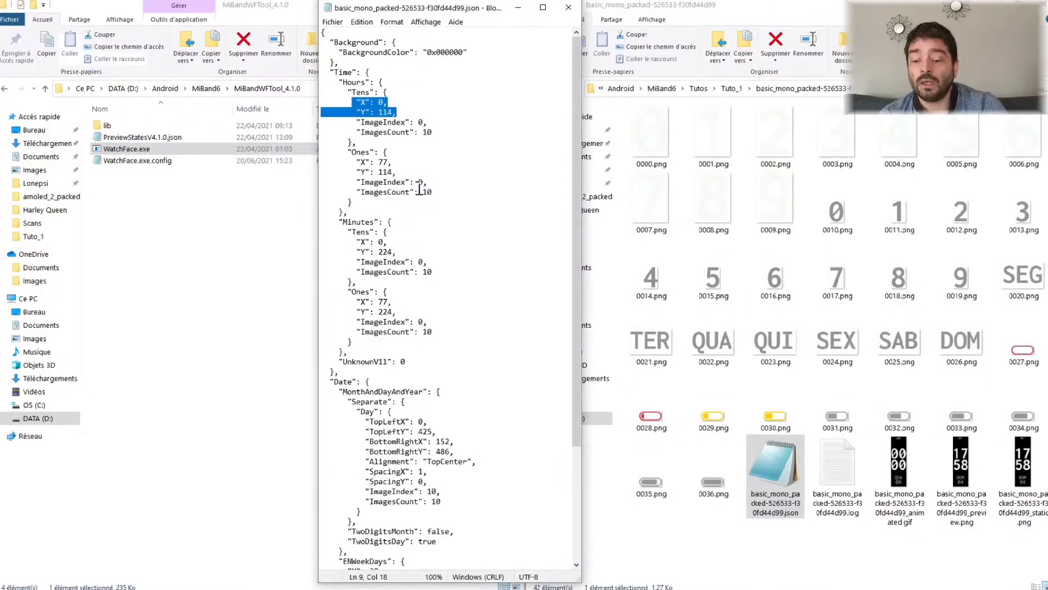
click(423, 121)
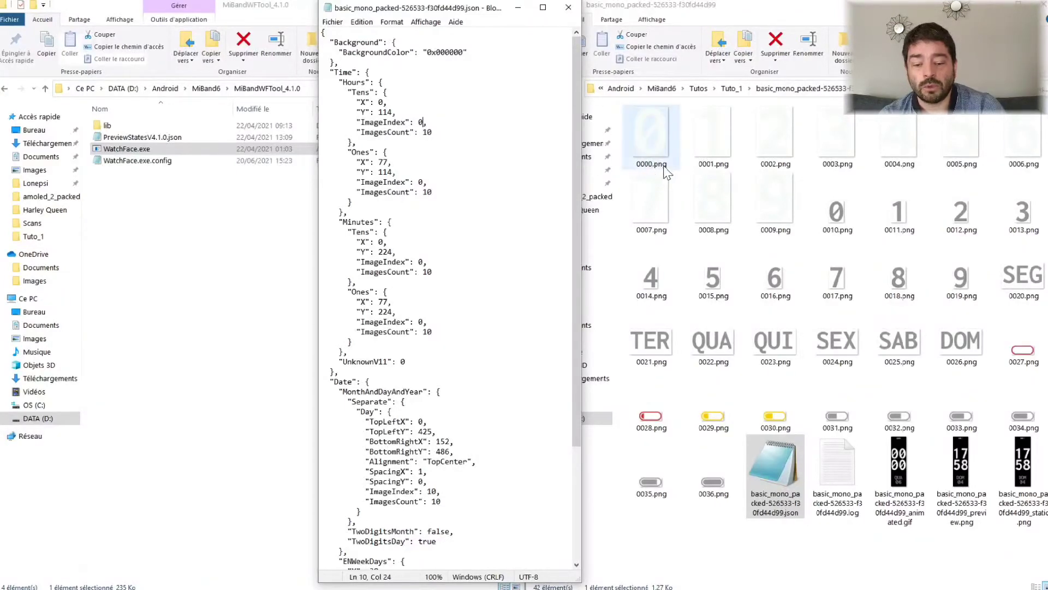
click(648, 143)
shift+click(775, 205)
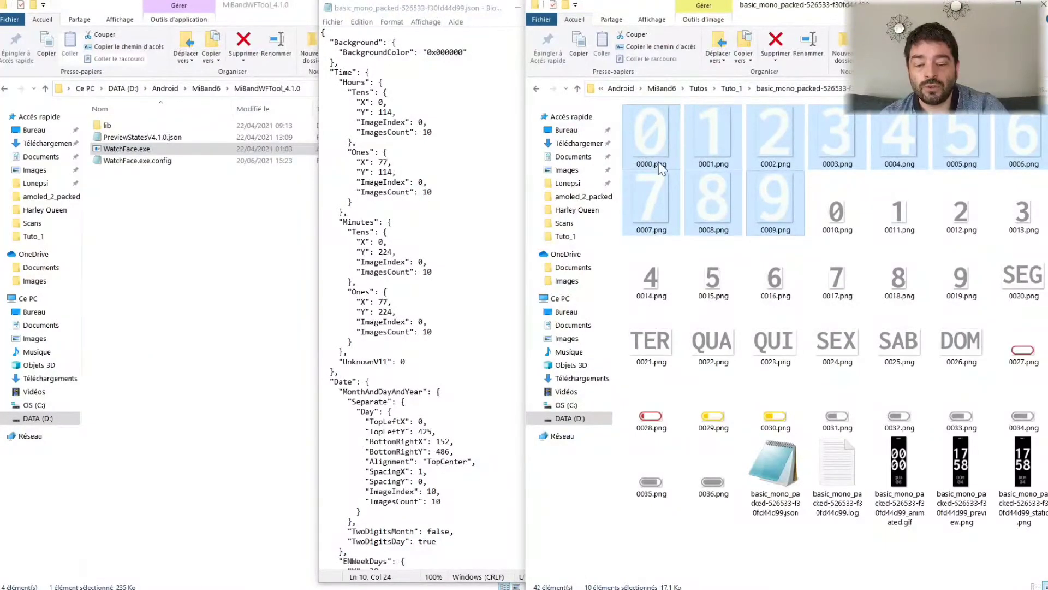
drag(661, 168, 770, 239)
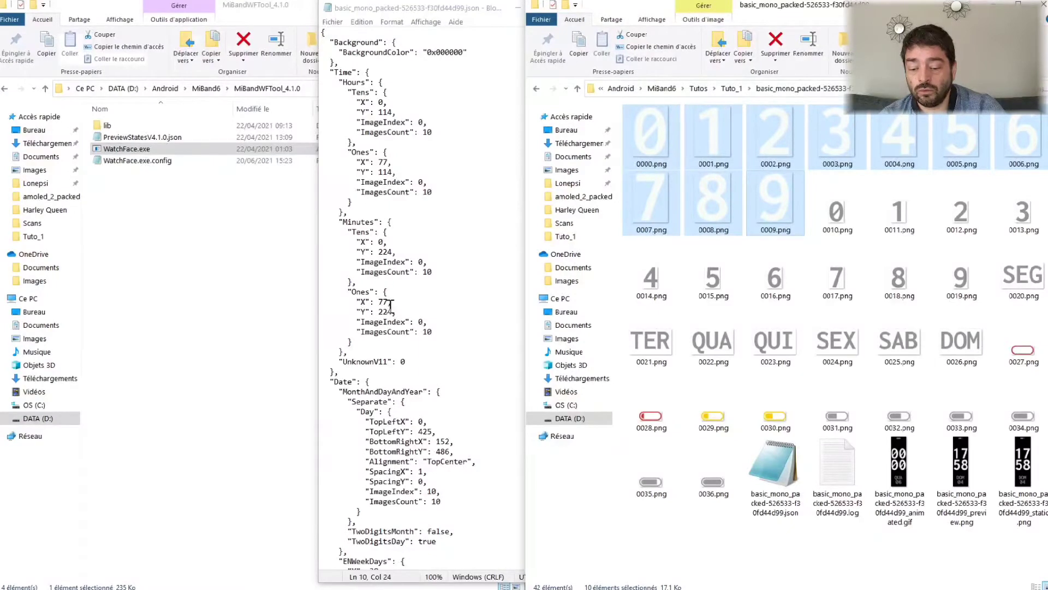
click(662, 140)
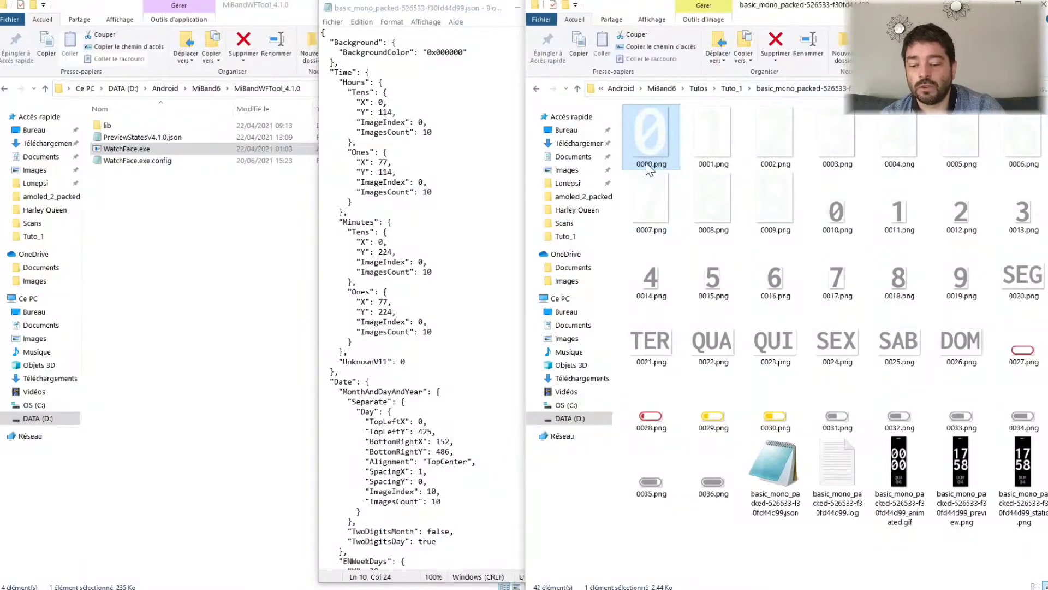
click(422, 334)
click(442, 330)
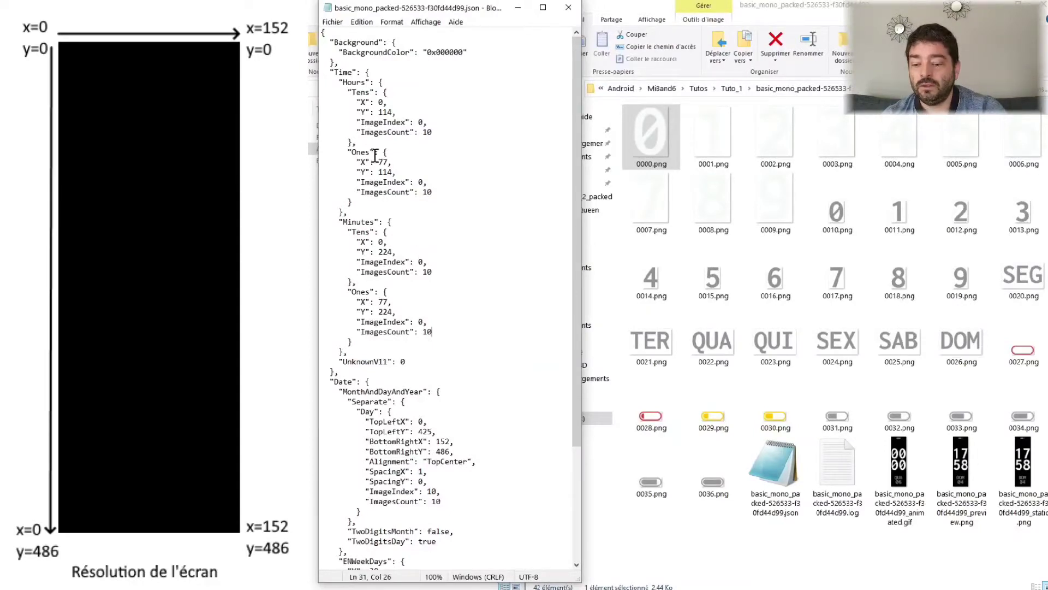
- Examine the X and Y position of the Hours Ones digit and review the whole Time block
drag(354, 162, 398, 164)
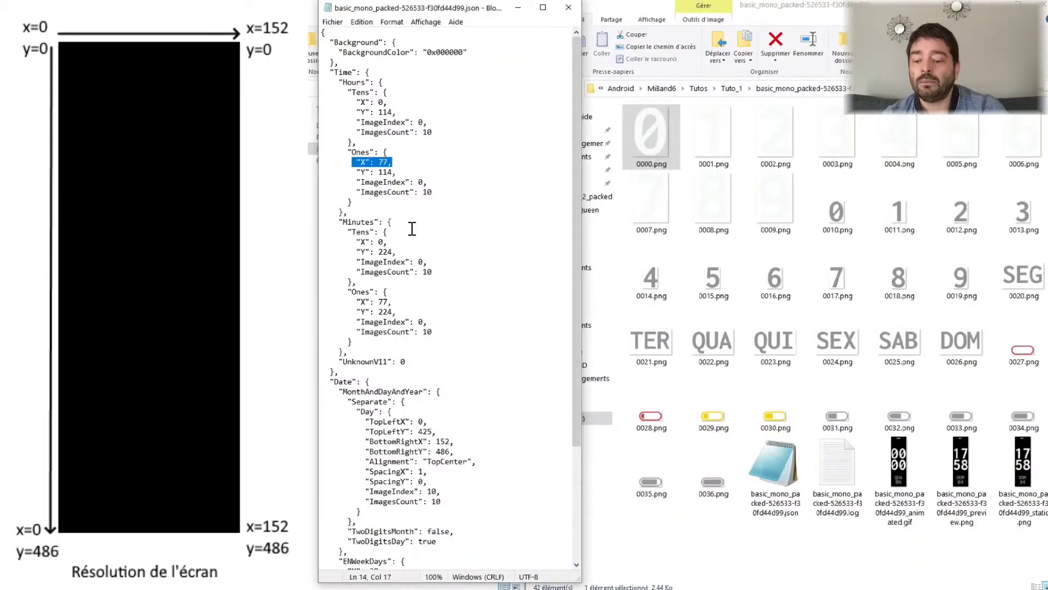
drag(356, 174, 396, 177)
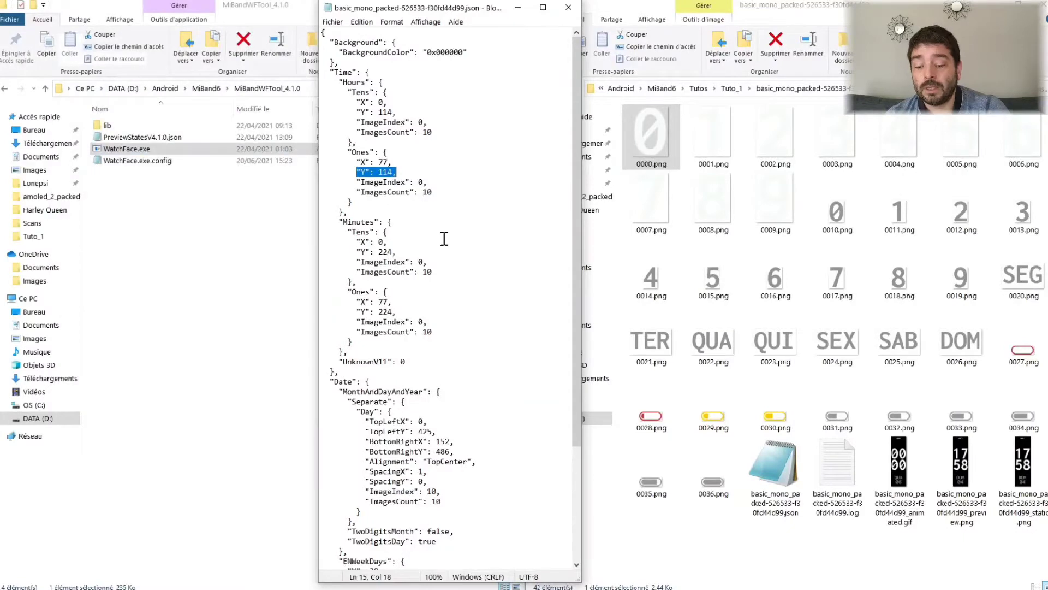
drag(330, 72, 464, 370)
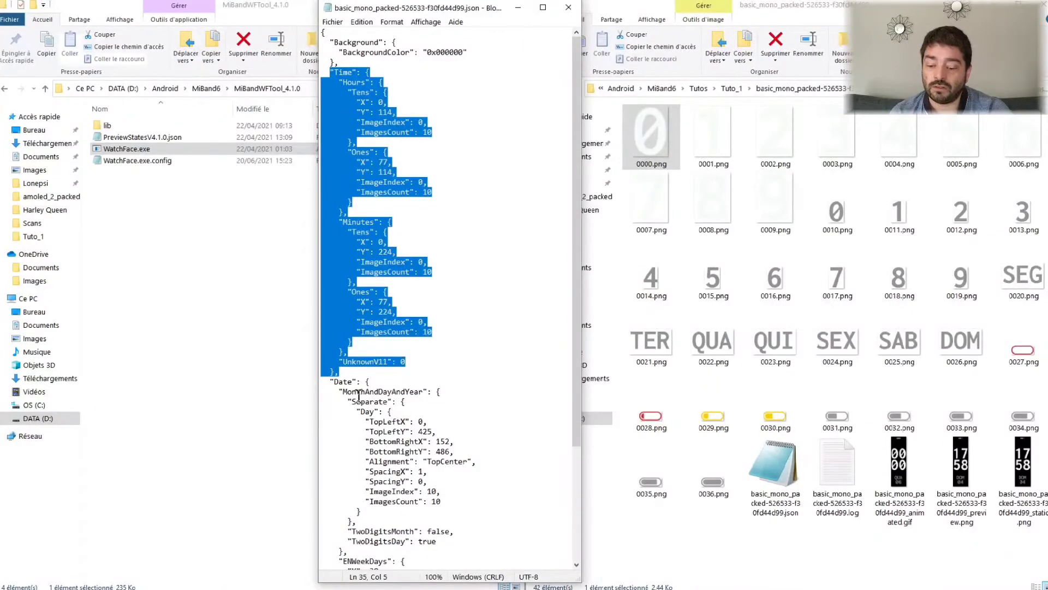
- Examine the Date block's Day entry in the JSON file, including its TopLeft and BottomRight coordinates
drag(575, 349, 576, 449)
click(325, 250)
drag(326, 250, 444, 263)
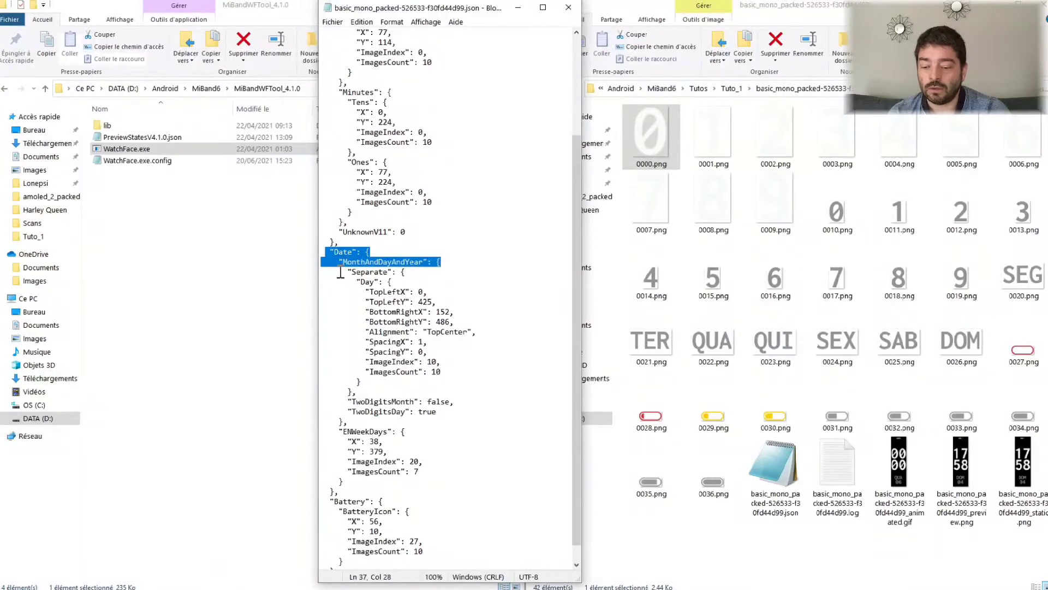
drag(341, 272, 446, 391)
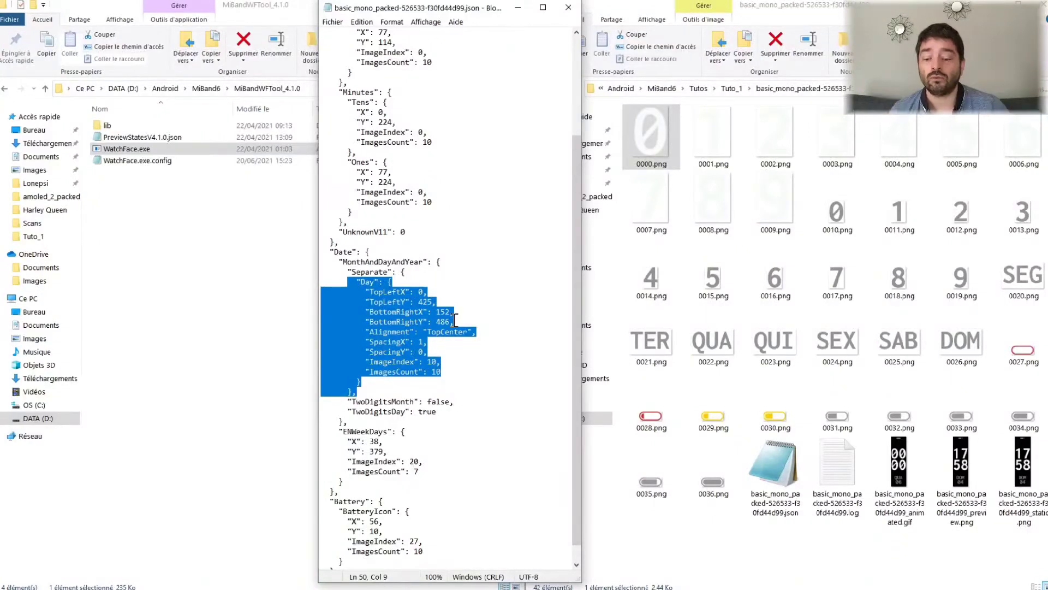
click(408, 292)
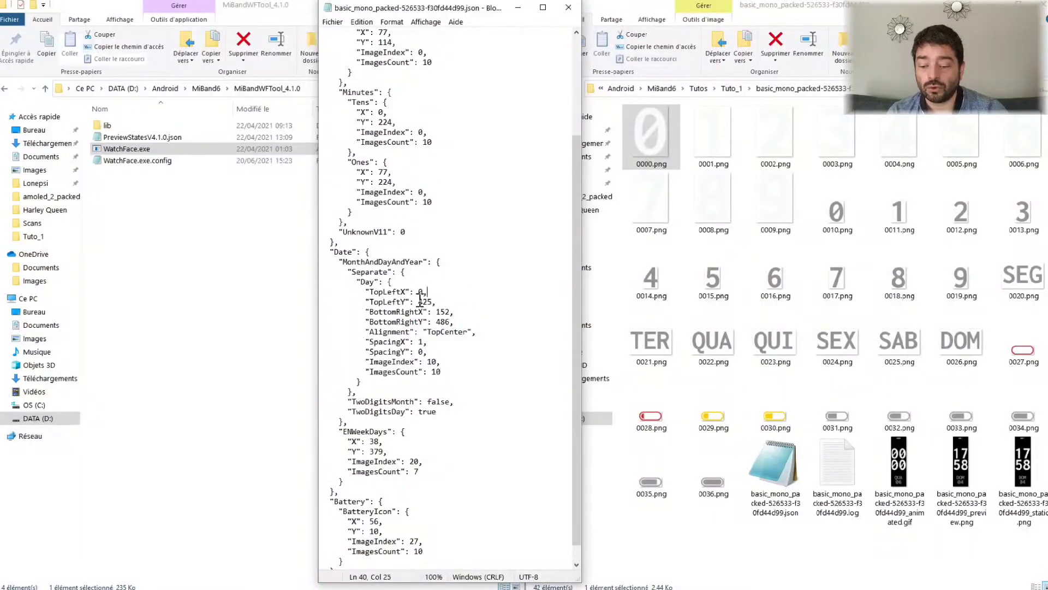
mouse_move(415, 295)
mouse_down()
mouse_move(441, 306)
mouse_move(432, 303)
mouse_up()
drag(370, 312, 471, 322)
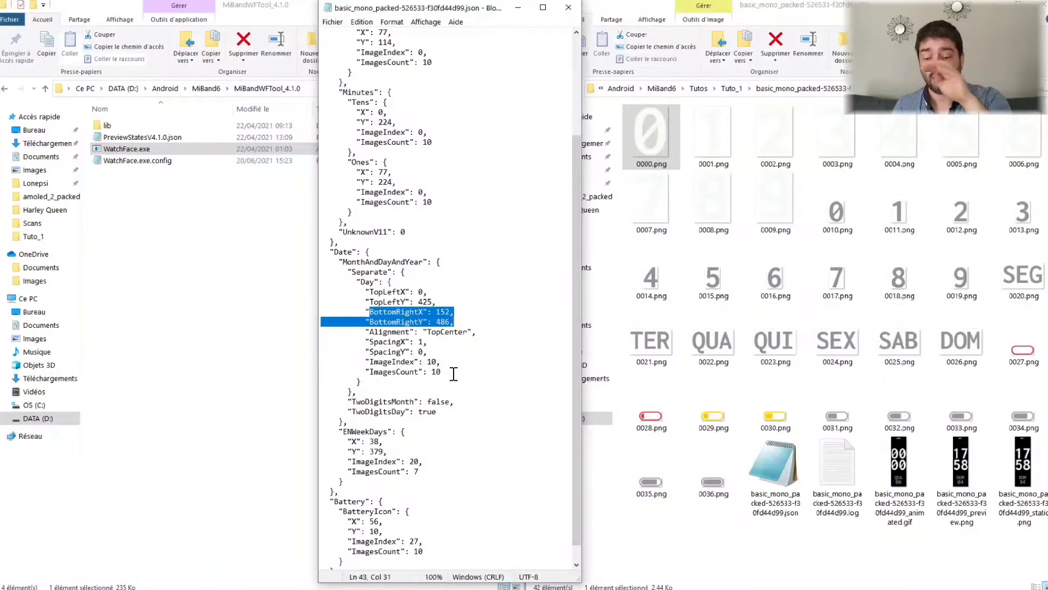
- Examine the Day entry's SpacingX and ImageIndex, comparing them with the animated preview GIF and digit image 0010.png
double_click(421, 342)
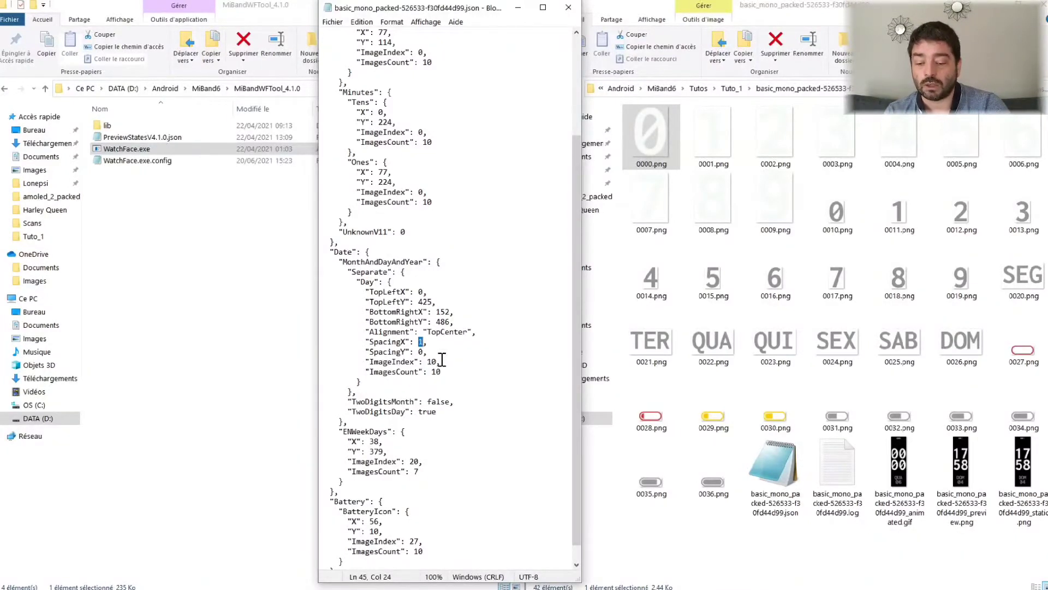
click(429, 362)
double_click(430, 362)
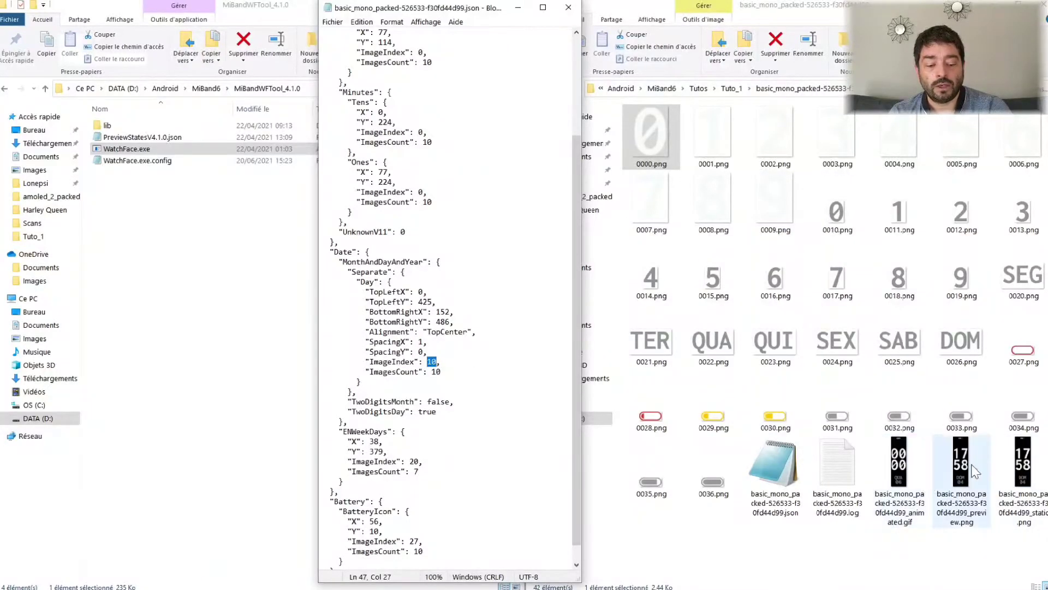
click(899, 479)
double_click(898, 479)
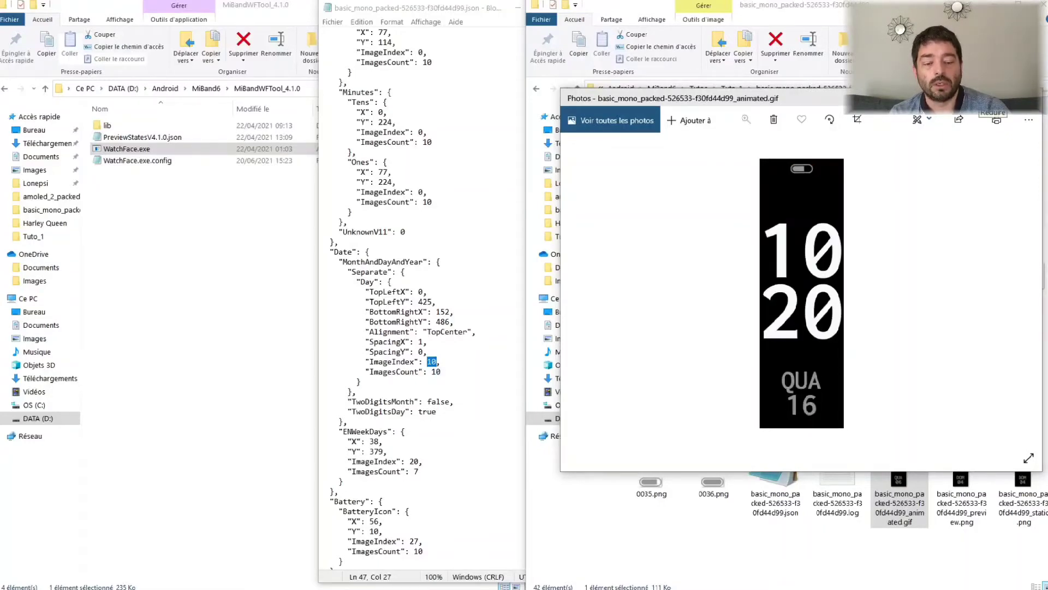
click(1031, 98)
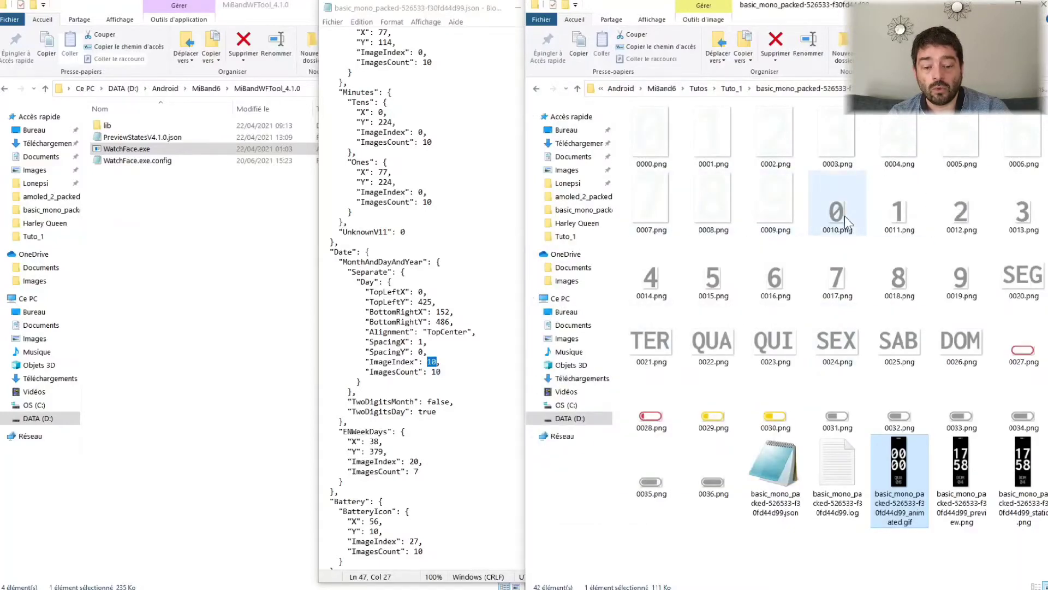
click(841, 235)
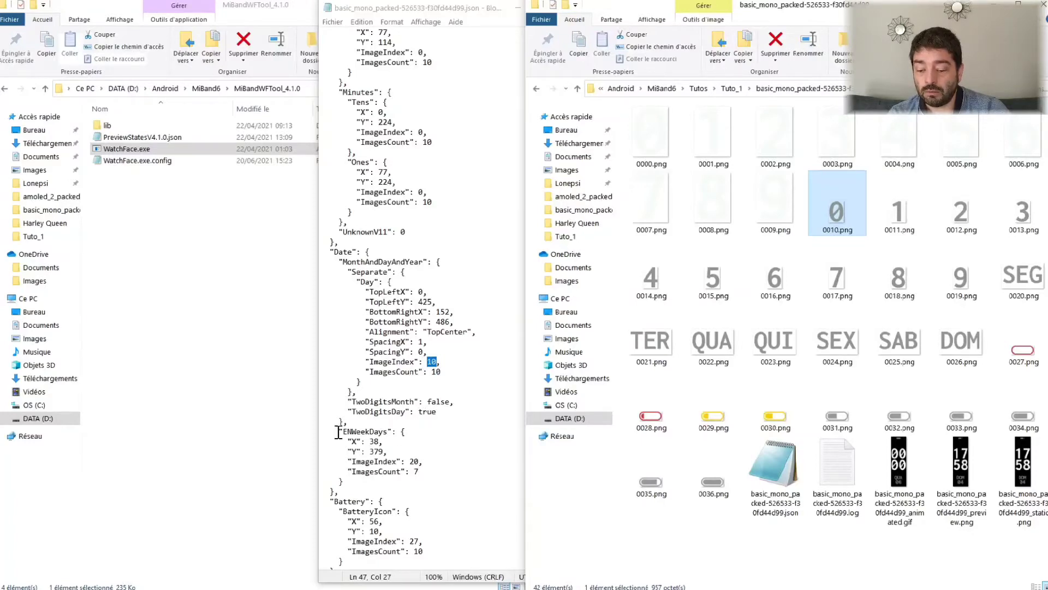
- Examine the ENWeekDays block's position and image parameters, matching its ImageIndex to weekday image 0020.png
drag(334, 432, 439, 414)
drag(338, 433, 431, 476)
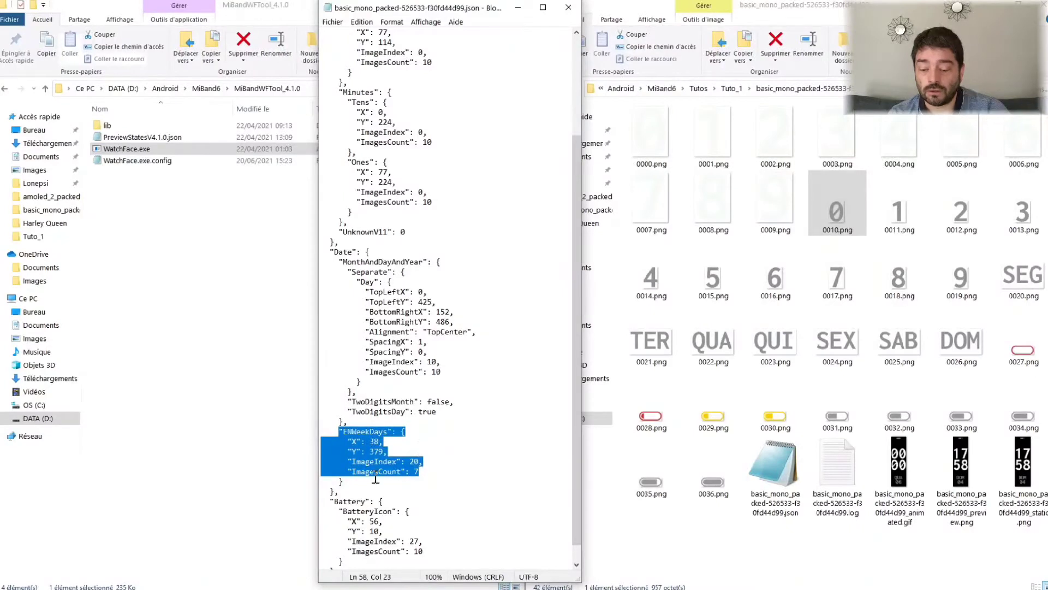
click(445, 450)
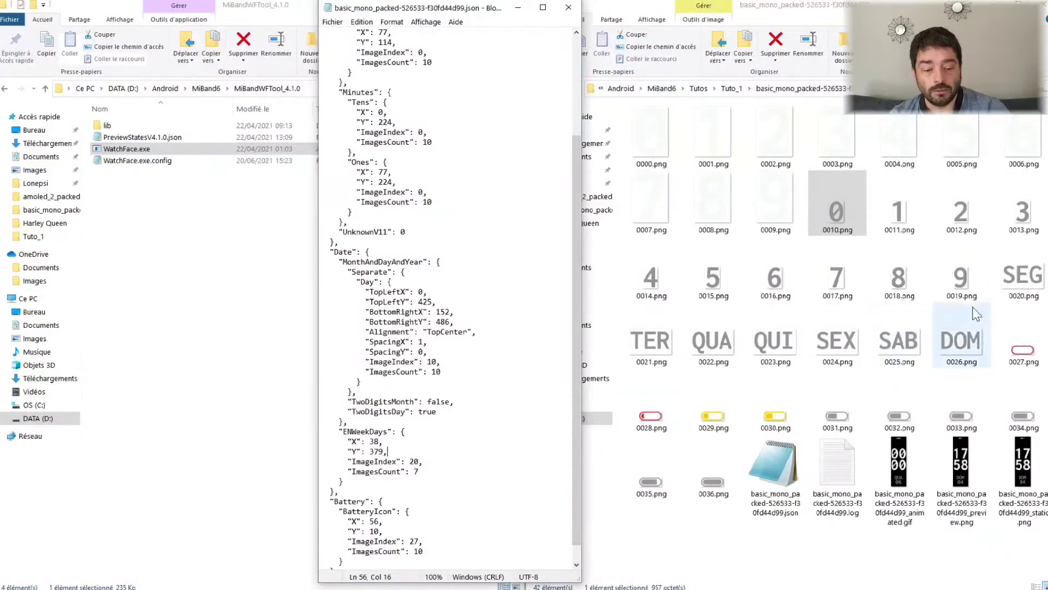
click(1018, 289)
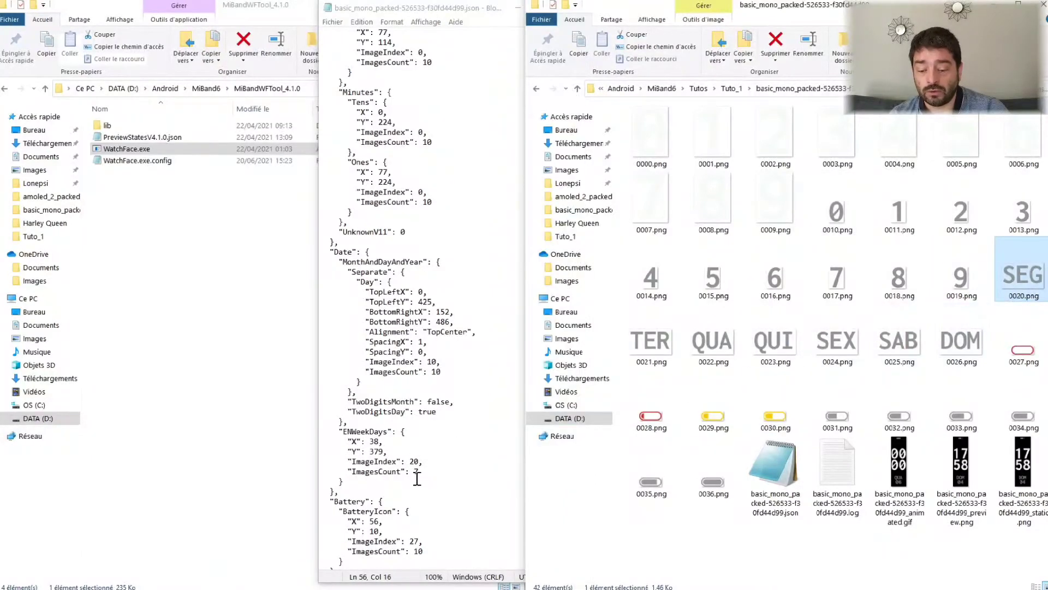
- Examine the Battery block's BatteryIcon parameters and match them to battery images 0027.png to 0036.png
scroll(428, 393, down, 1)
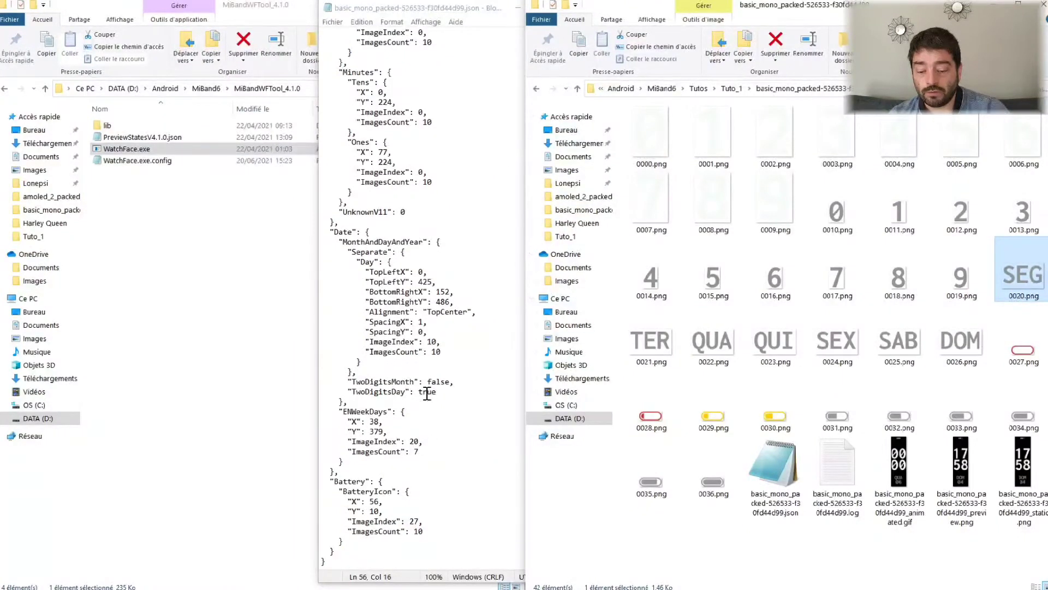
drag(328, 481, 432, 550)
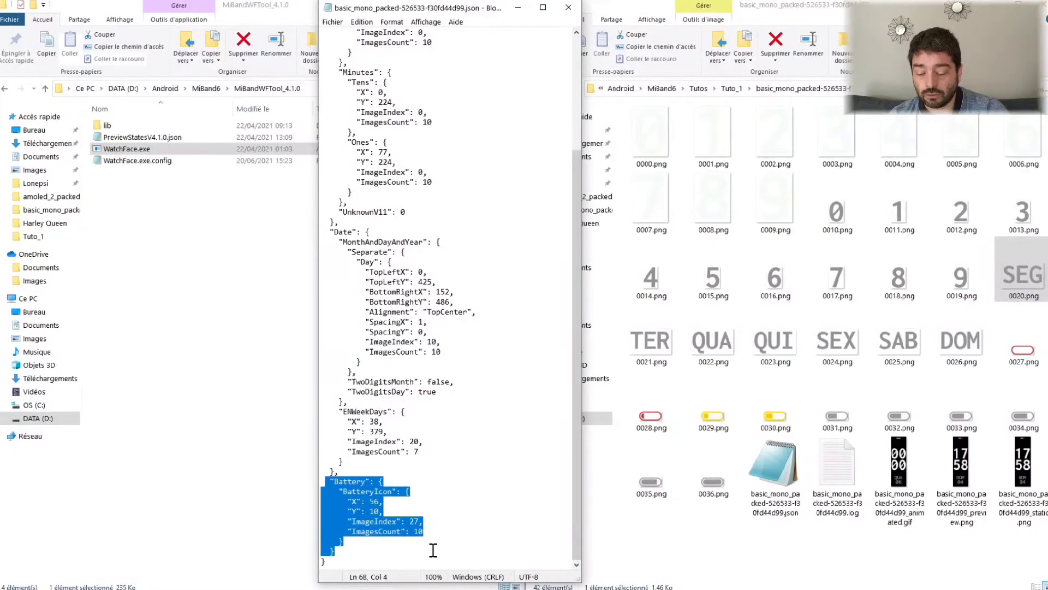
click(335, 555)
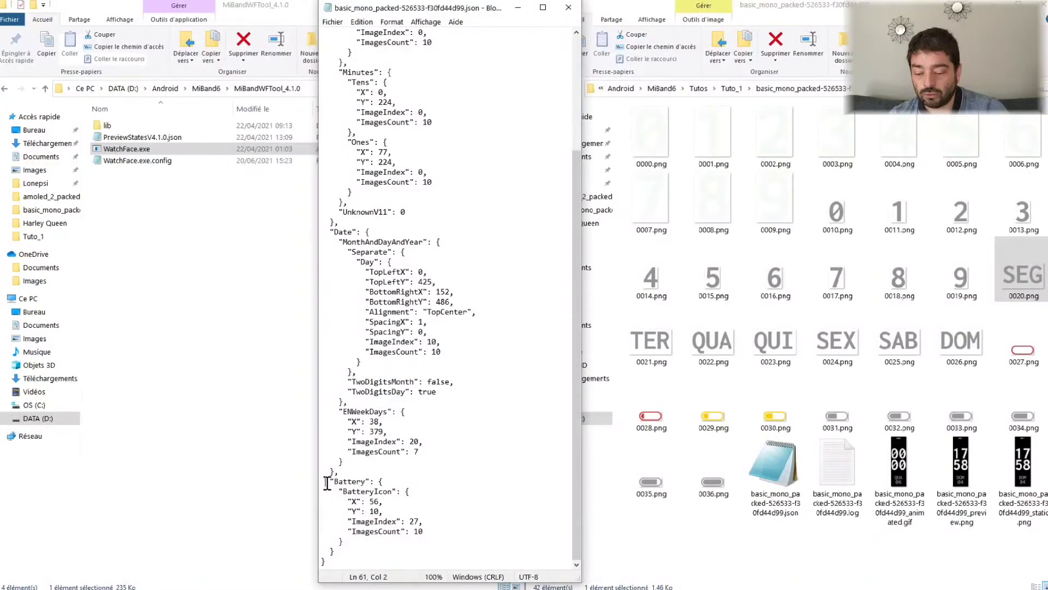
drag(327, 481, 441, 548)
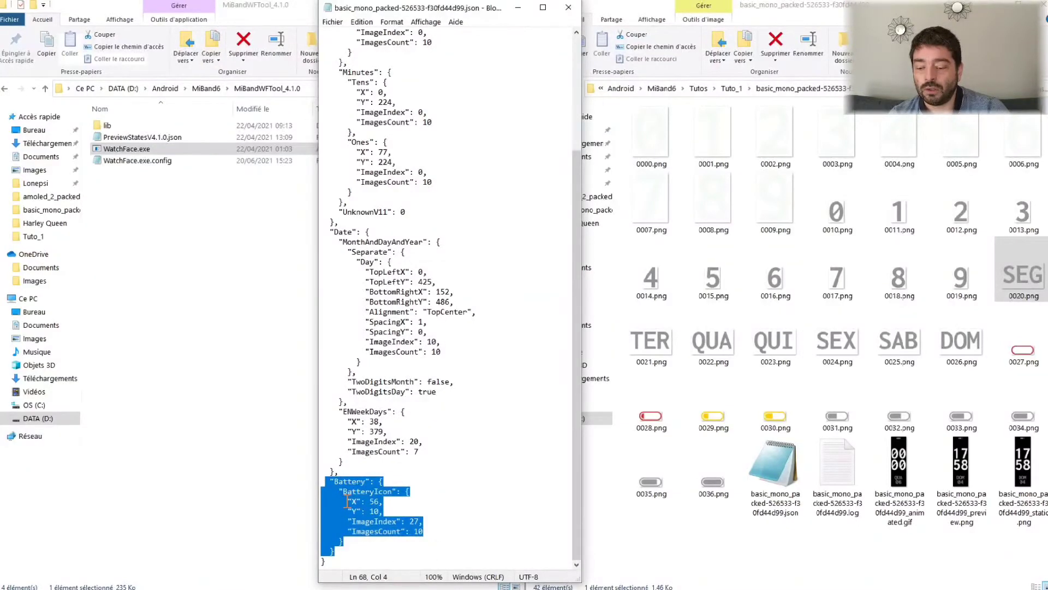
drag(325, 232, 415, 474)
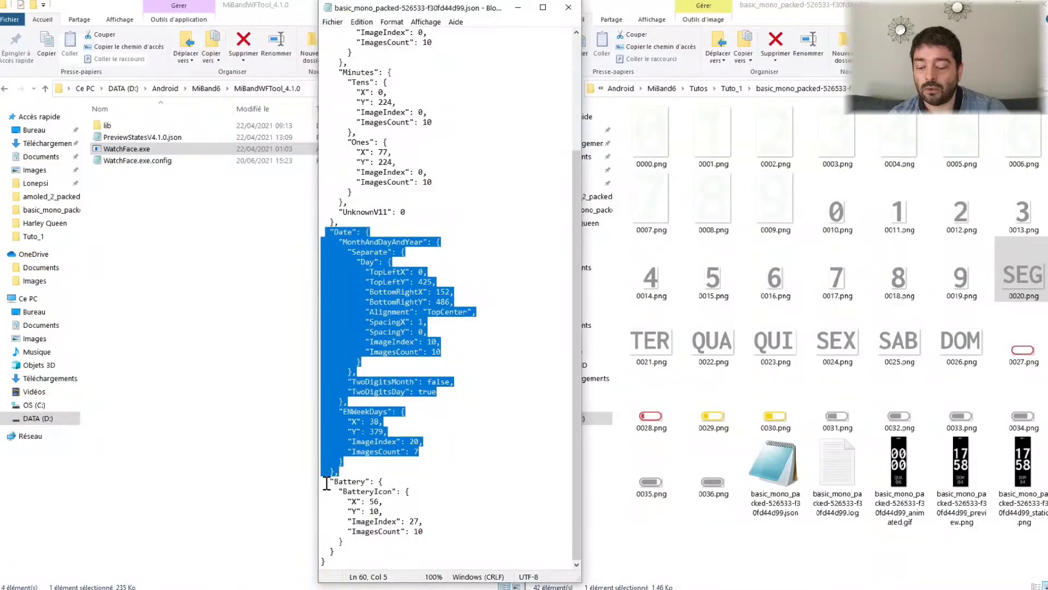
drag(326, 481, 438, 567)
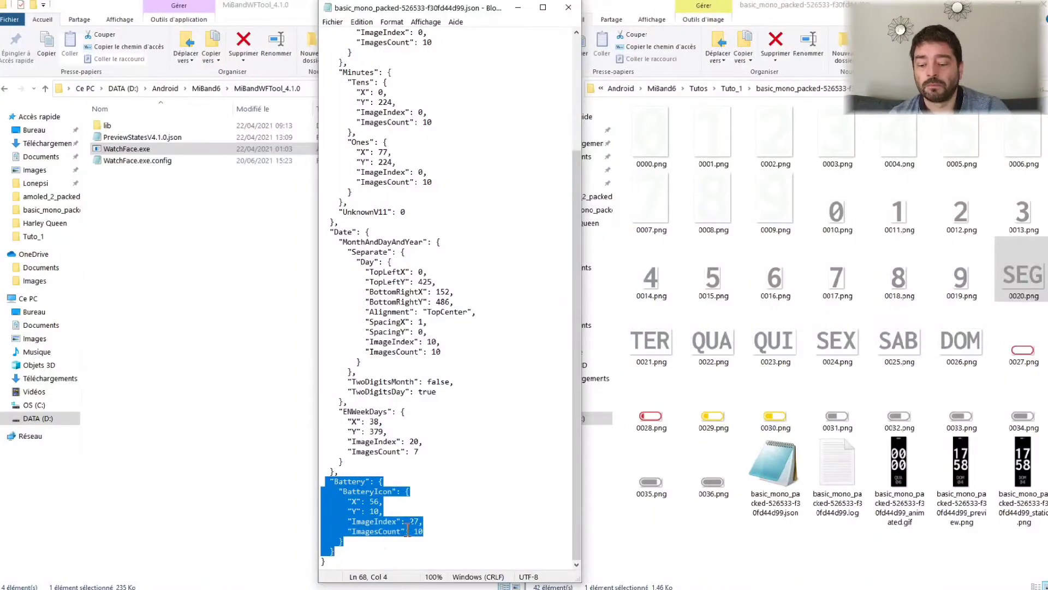
click(435, 490)
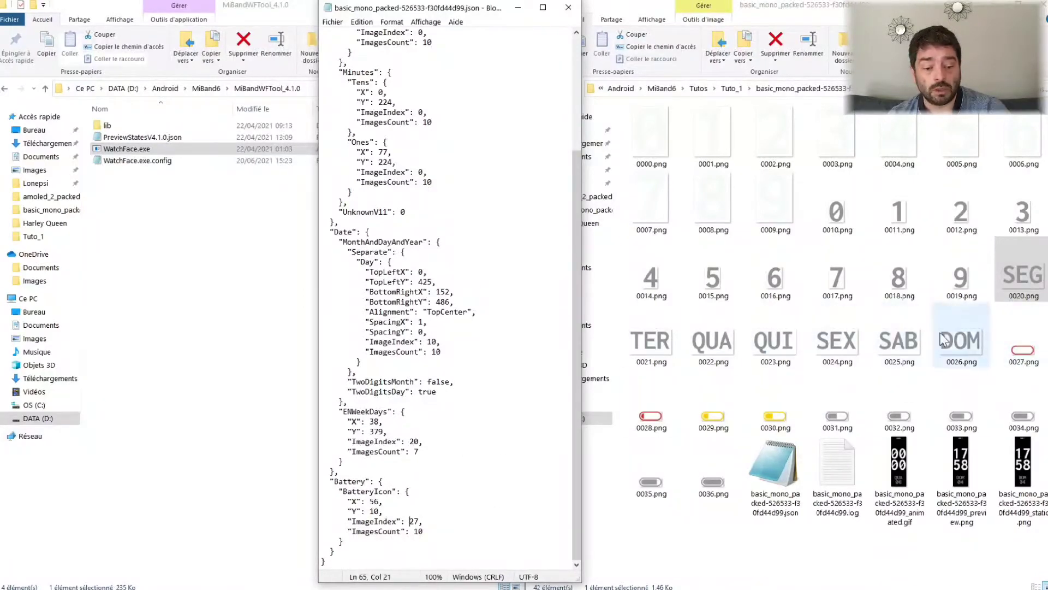
click(1021, 352)
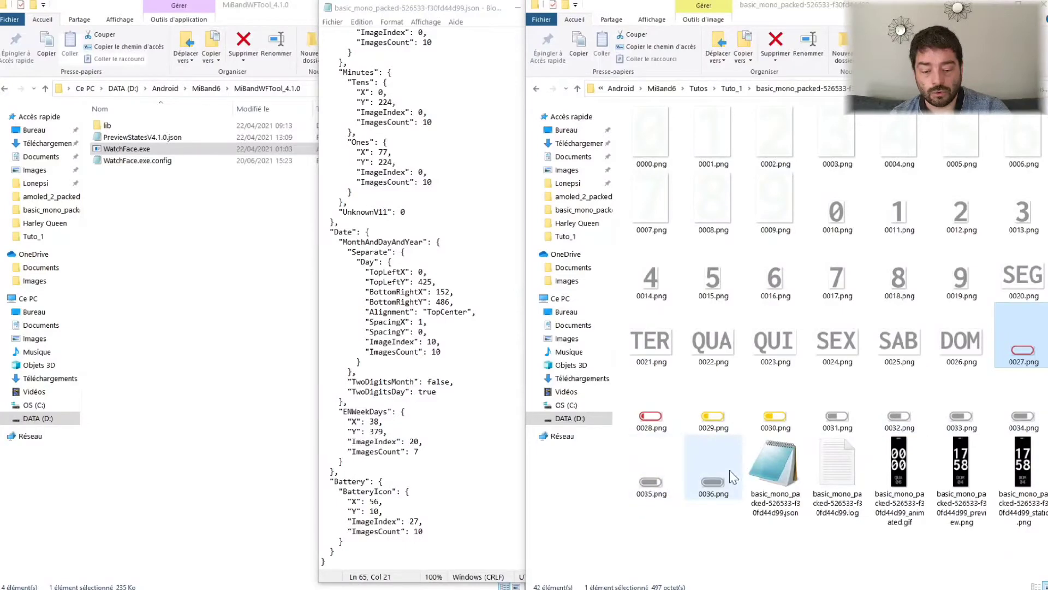
shift+click(715, 477)
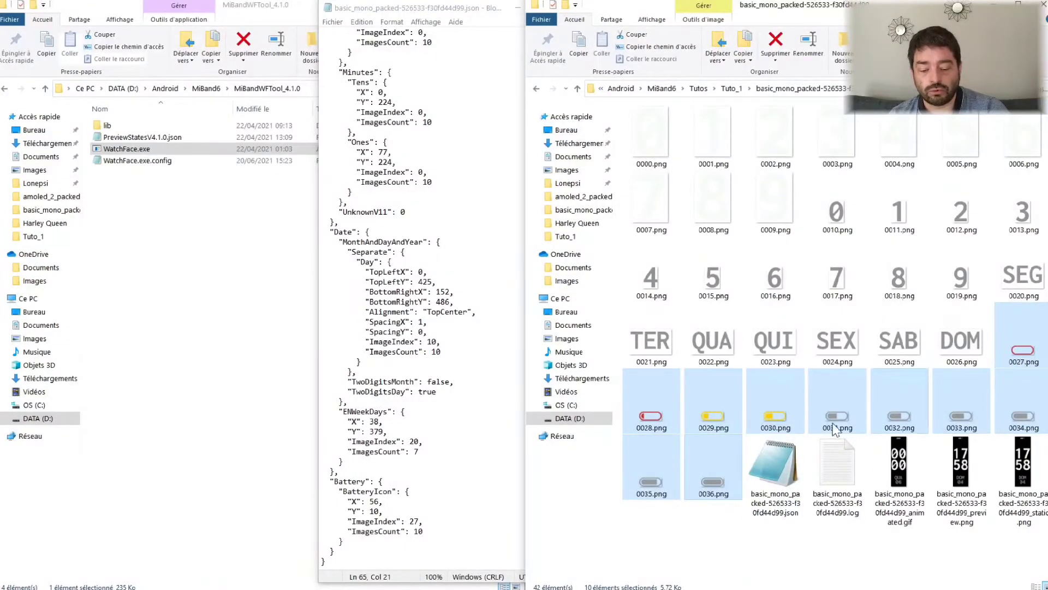
click(643, 551)
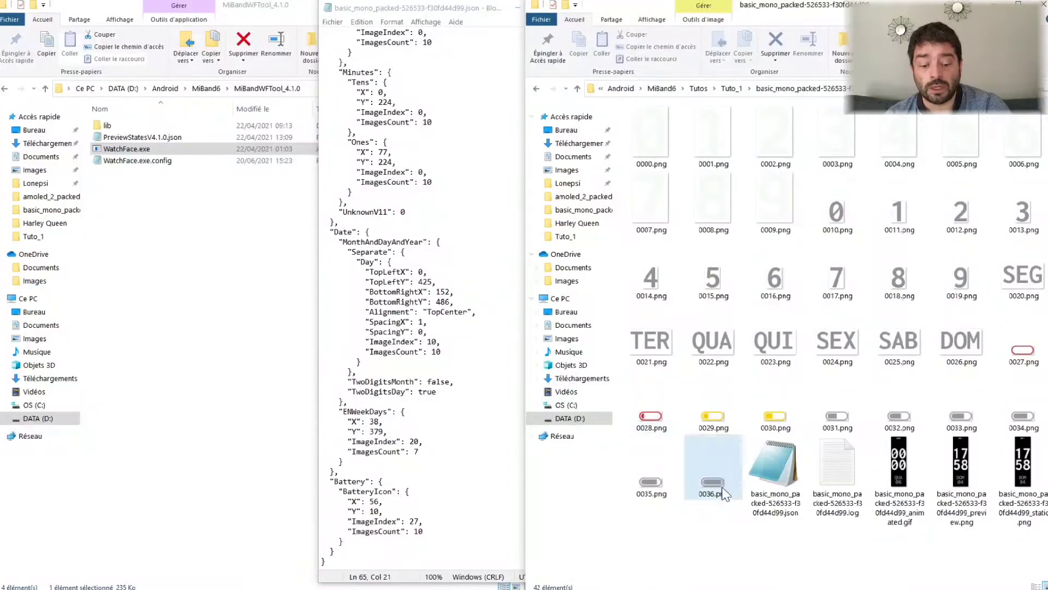
- Save the watch face's JSON file
click(778, 477)
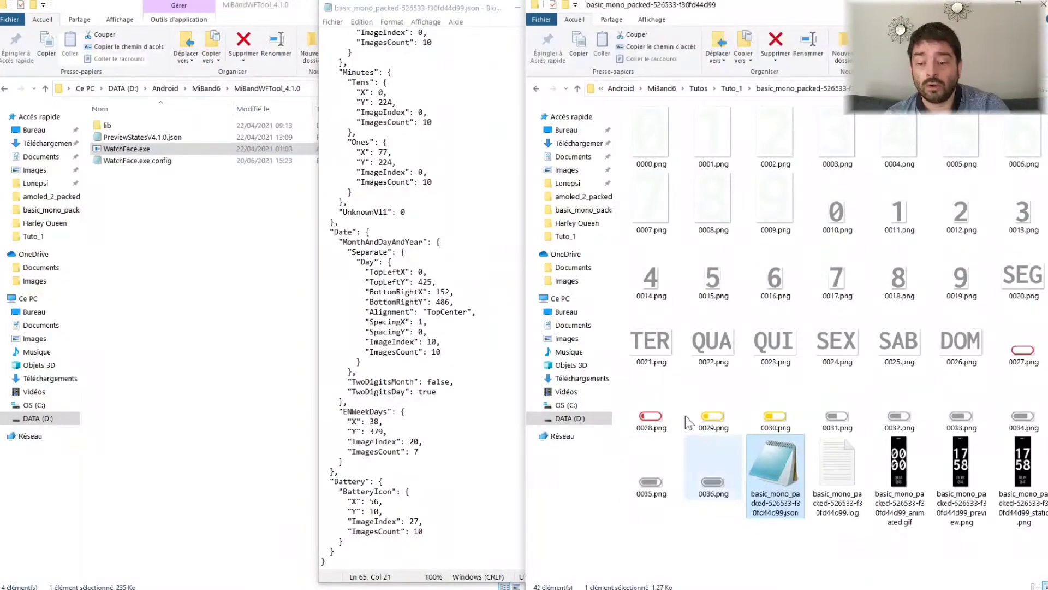
click(332, 22)
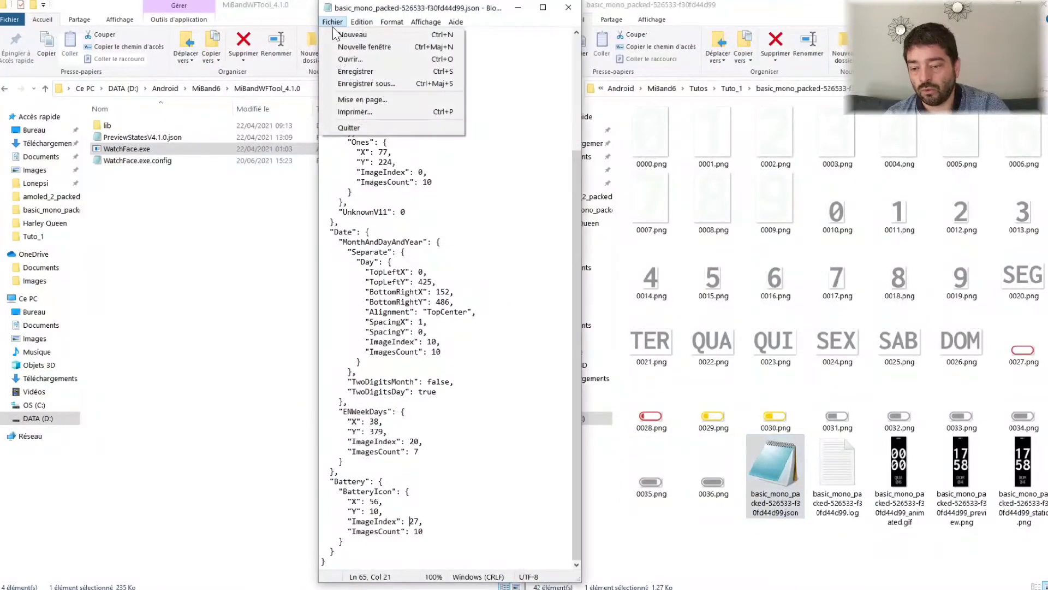
click(361, 71)
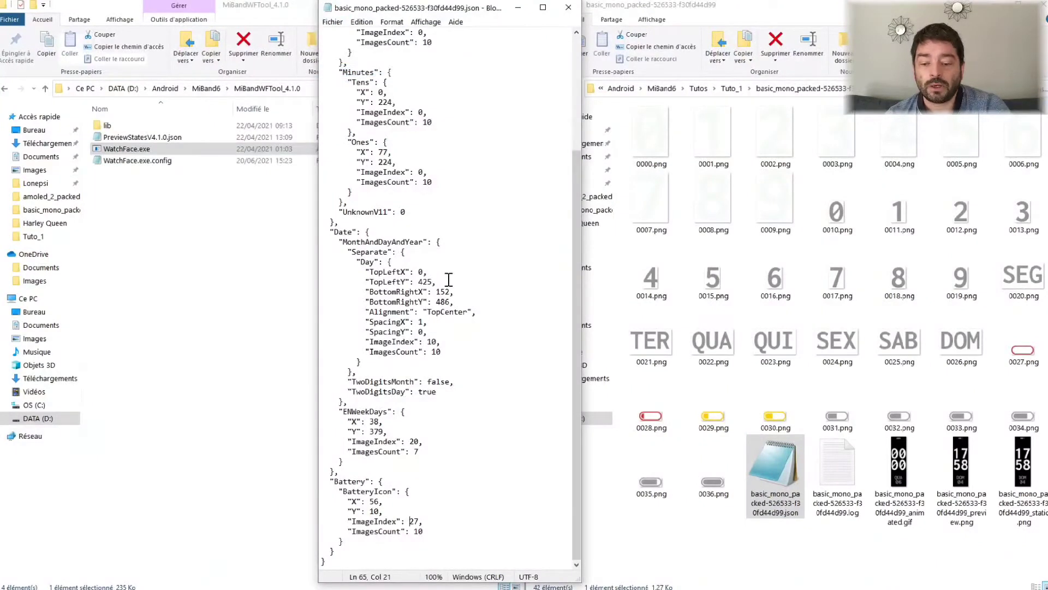
- View the animated preview GIF of the watch face to check the hour digits' placement, then close it
scroll(449, 279, up, 4)
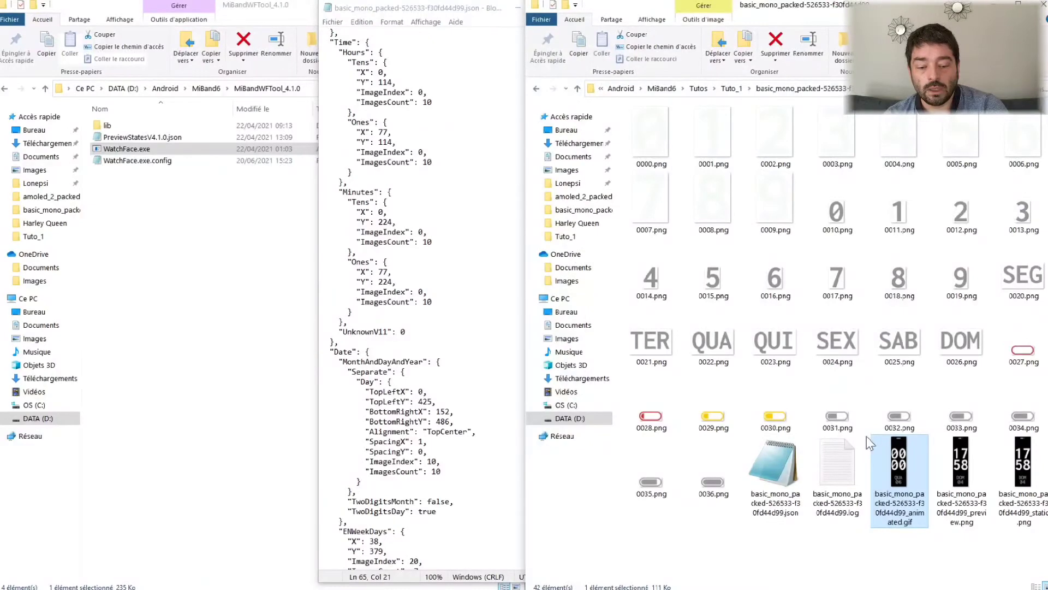
double_click(900, 463)
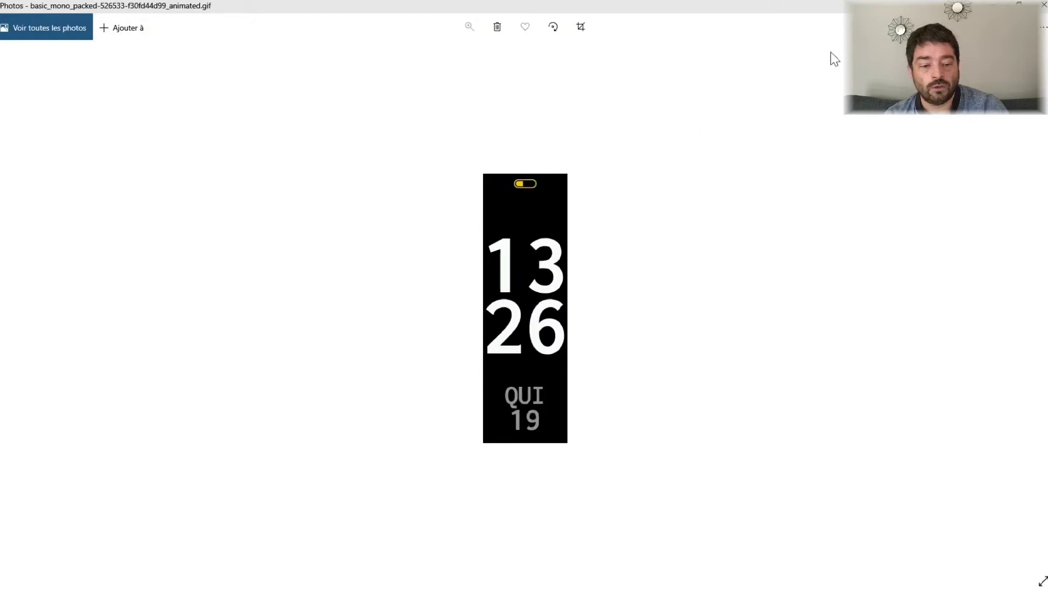
click(1043, 5)
- Set the Y position of both the Tens and Ones digits of Hours to 60 and save the JSON file
click(436, 44)
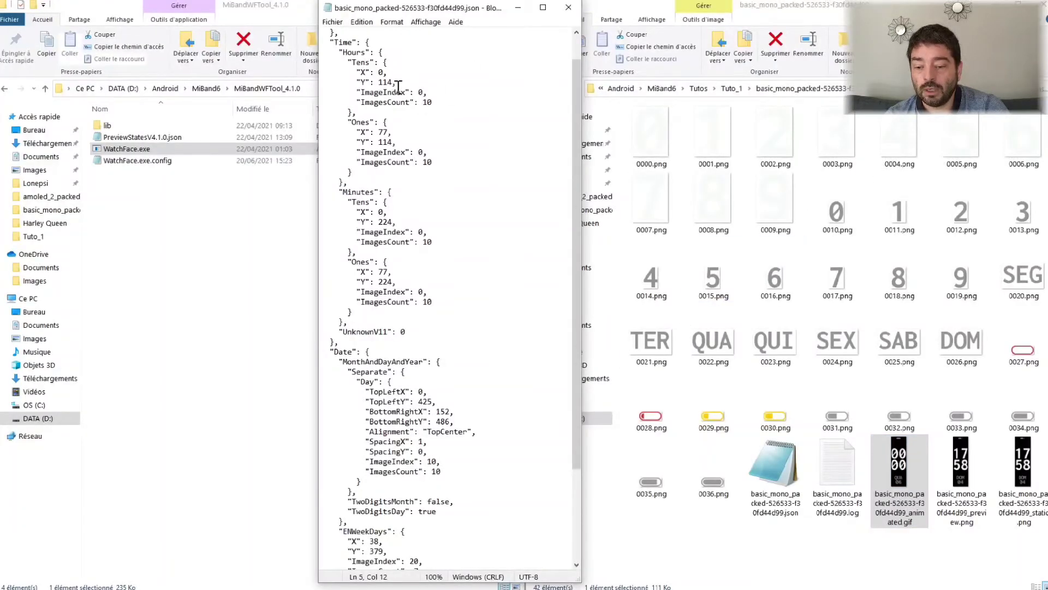
drag(393, 83, 380, 87)
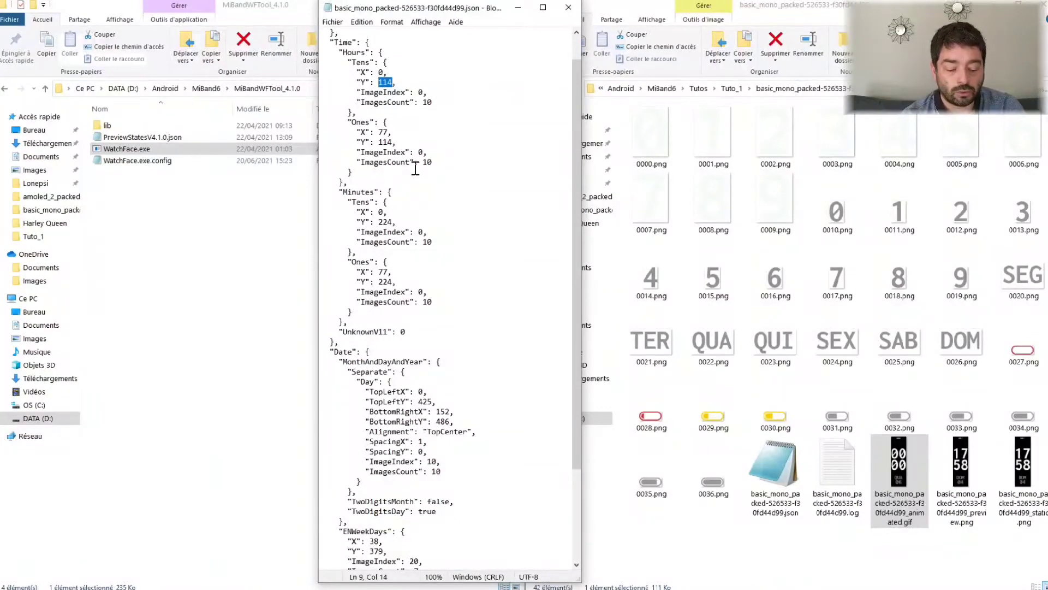
text(60)
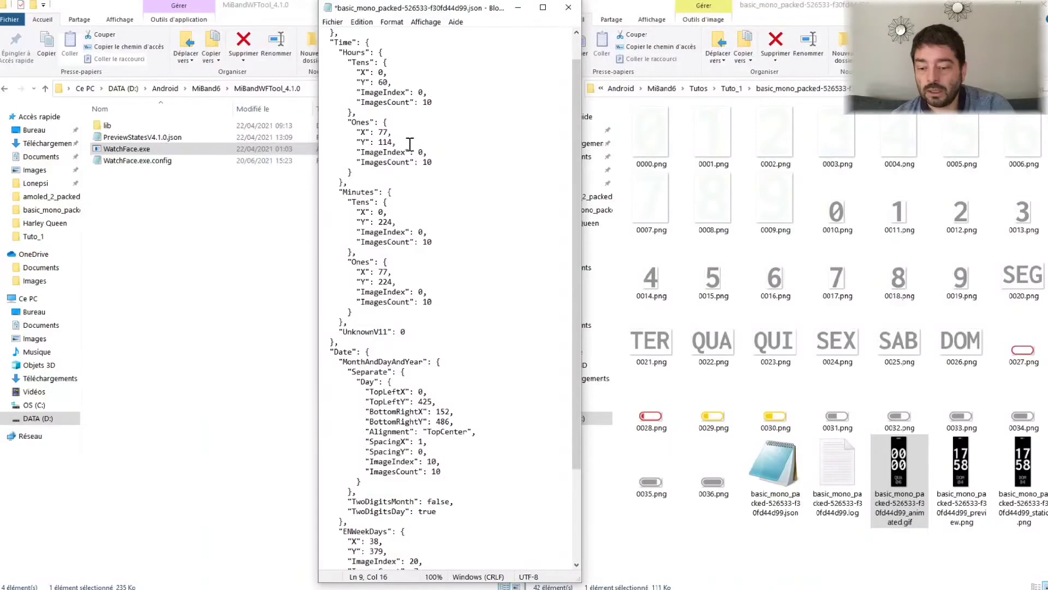
drag(392, 143, 378, 143)
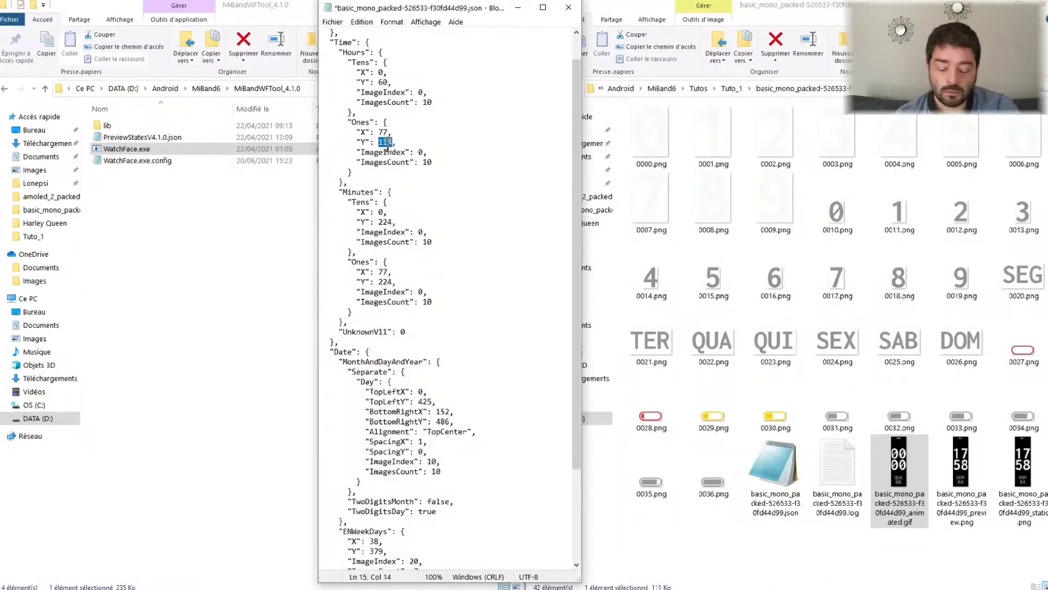
text(60)
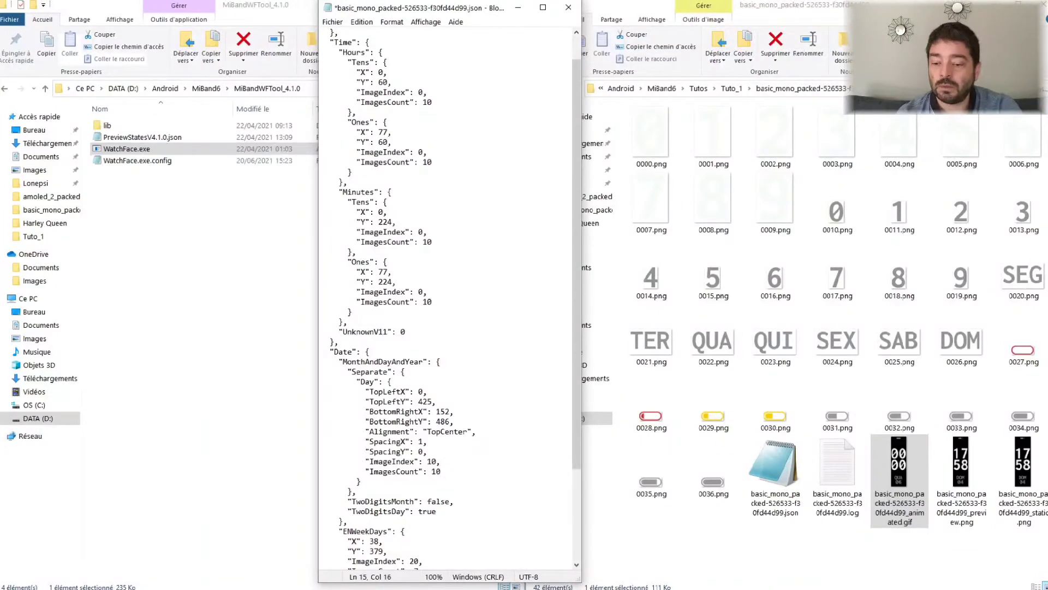
click(333, 21)
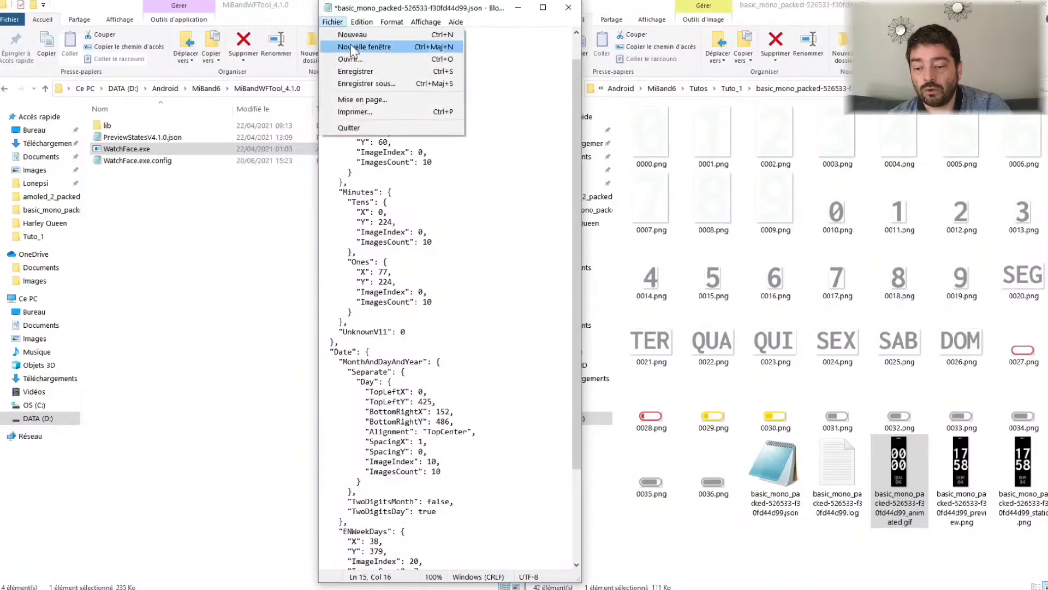
click(355, 71)
- Delete the old animated, preview and static images of the watch face, and repack its JSON file with WatchFace.exe
click(902, 486)
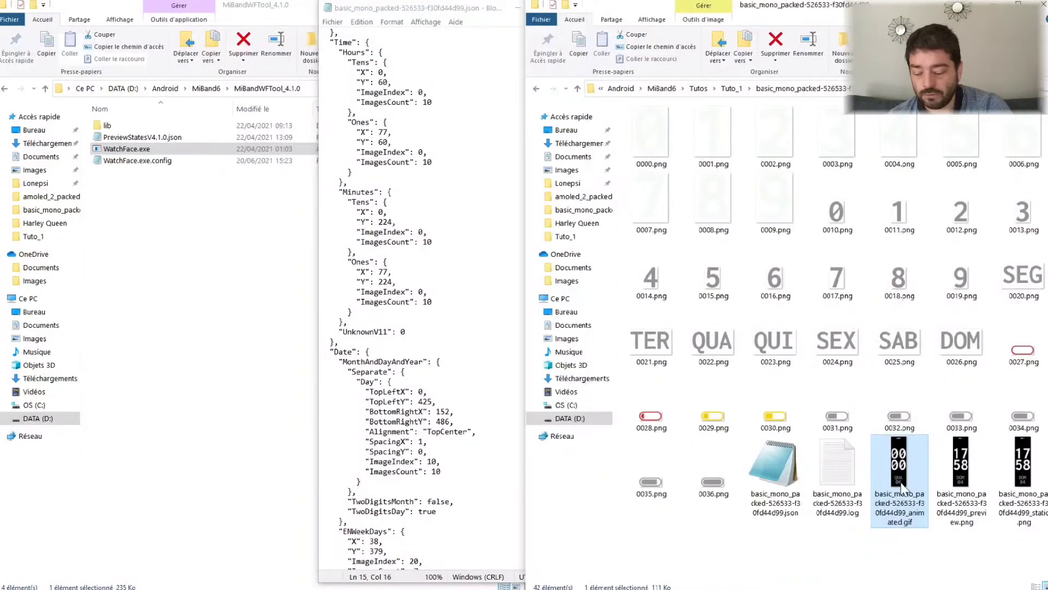
shift+click(1021, 485)
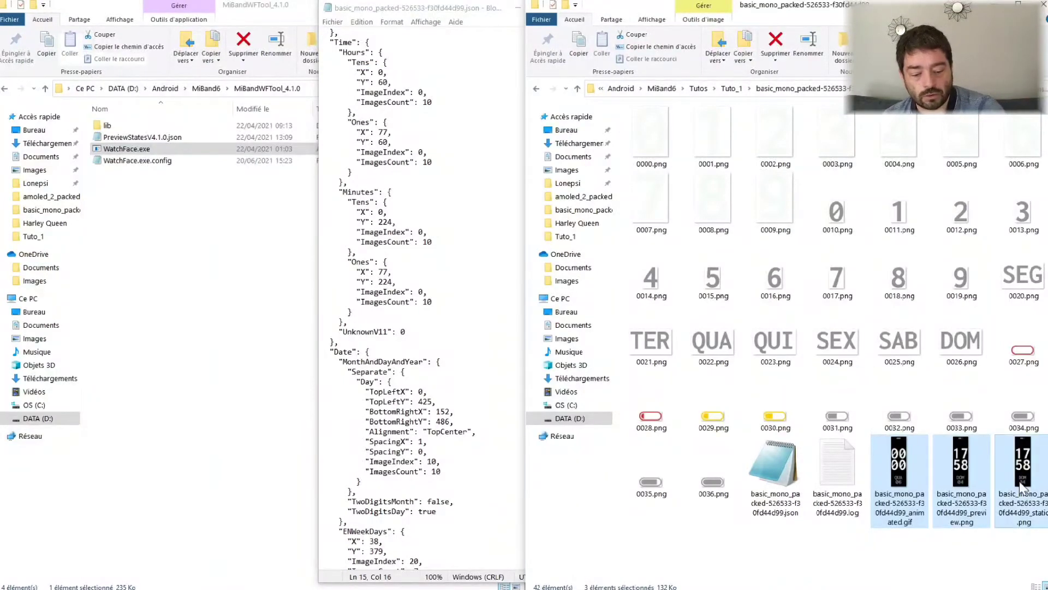
key(Delete)
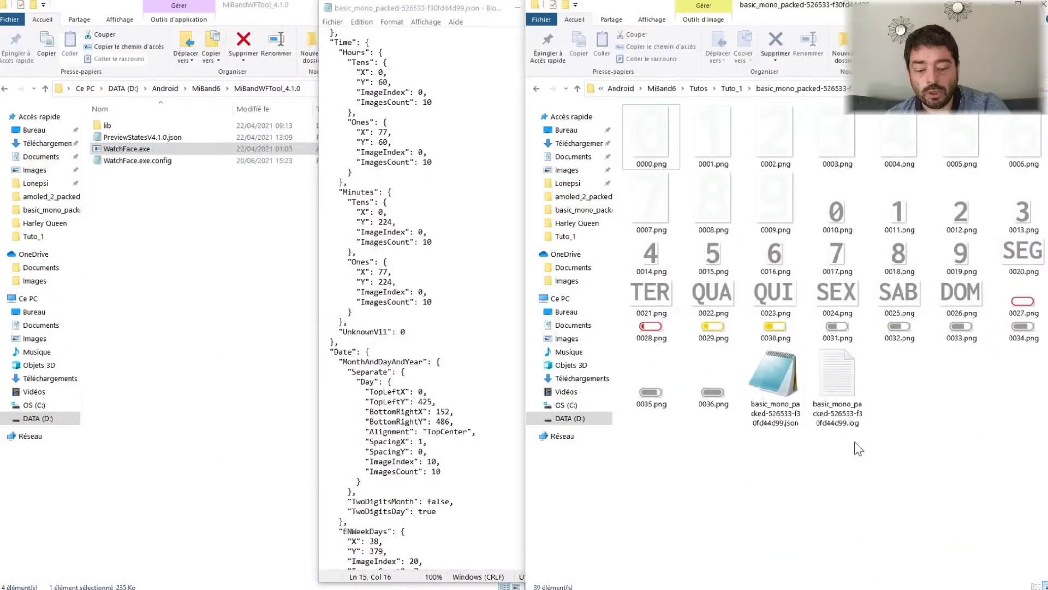
drag(775, 377, 141, 154)
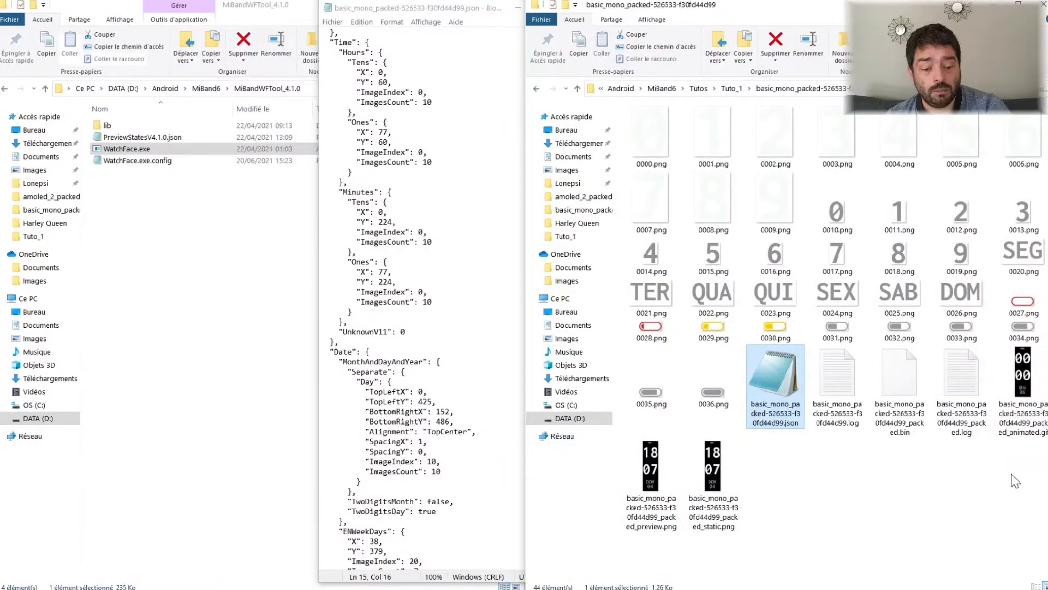
- View the repacked watch face's animated preview GIF to check the hour digits' position, then return to the JSON file
click(1026, 388)
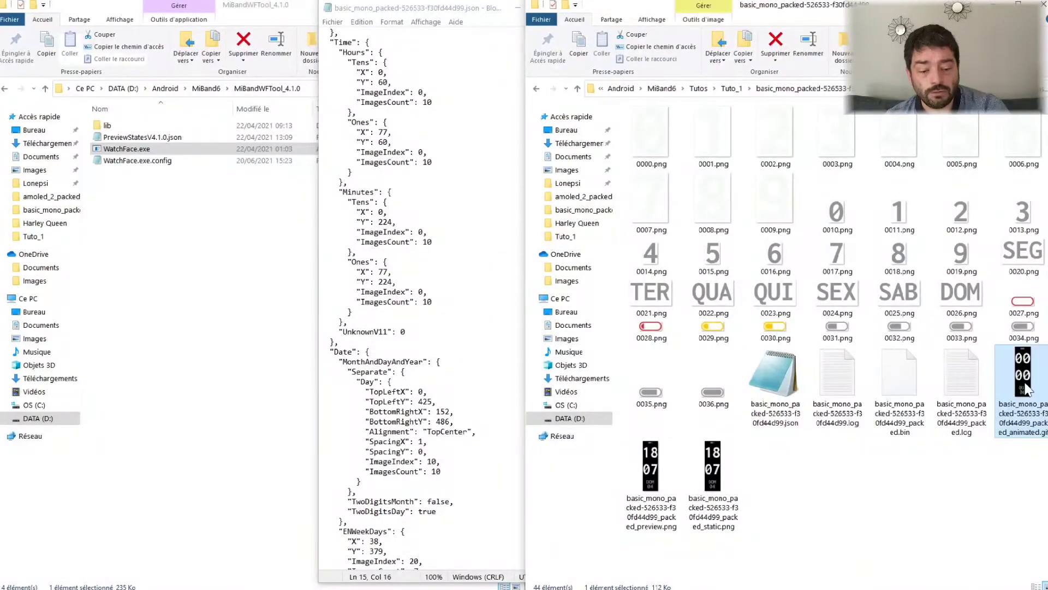
double_click(1027, 389)
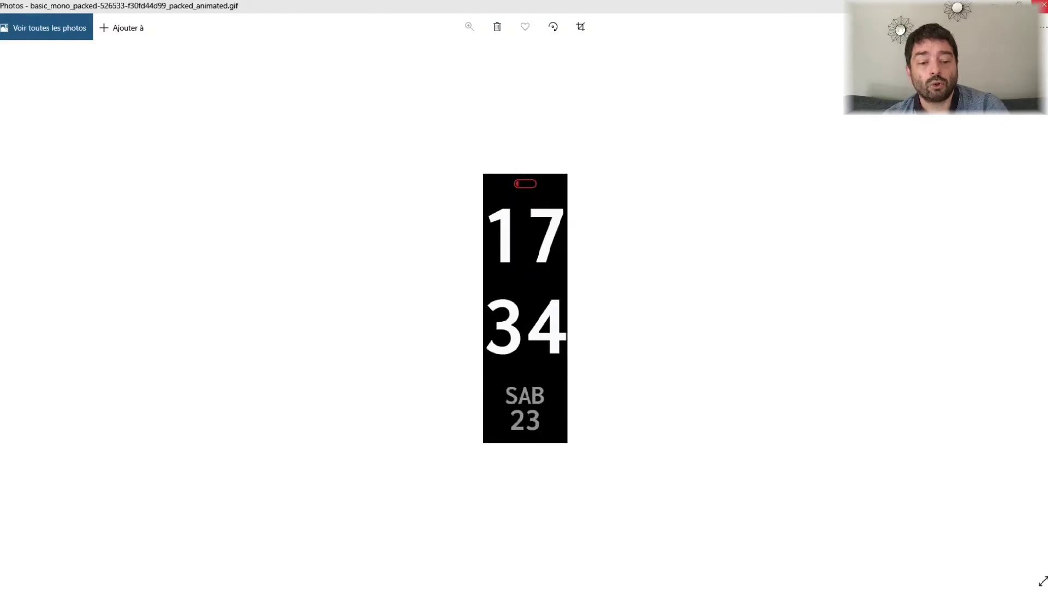
click(1043, 6)
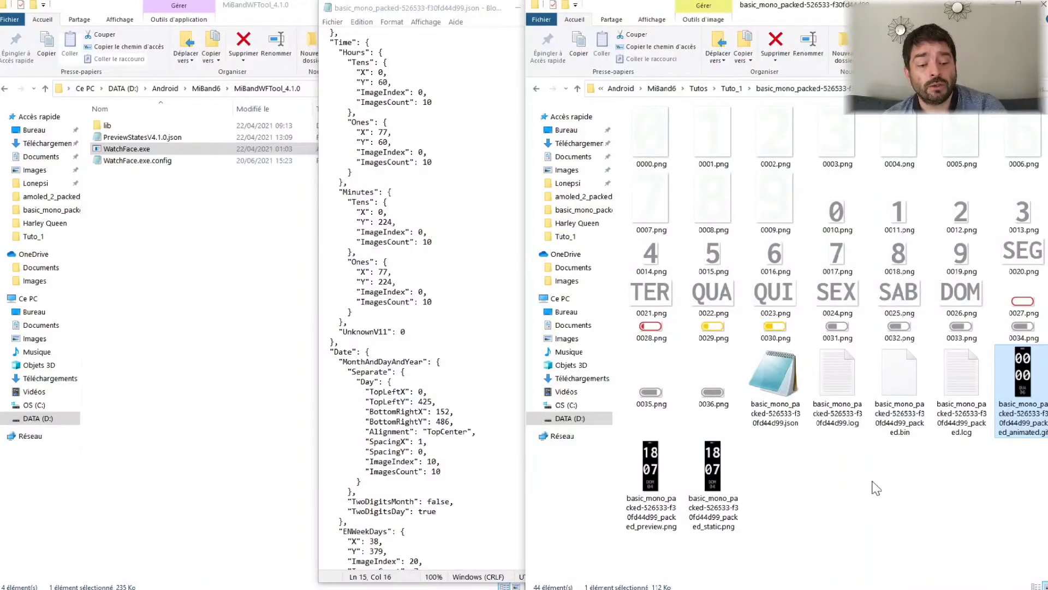
click(464, 233)
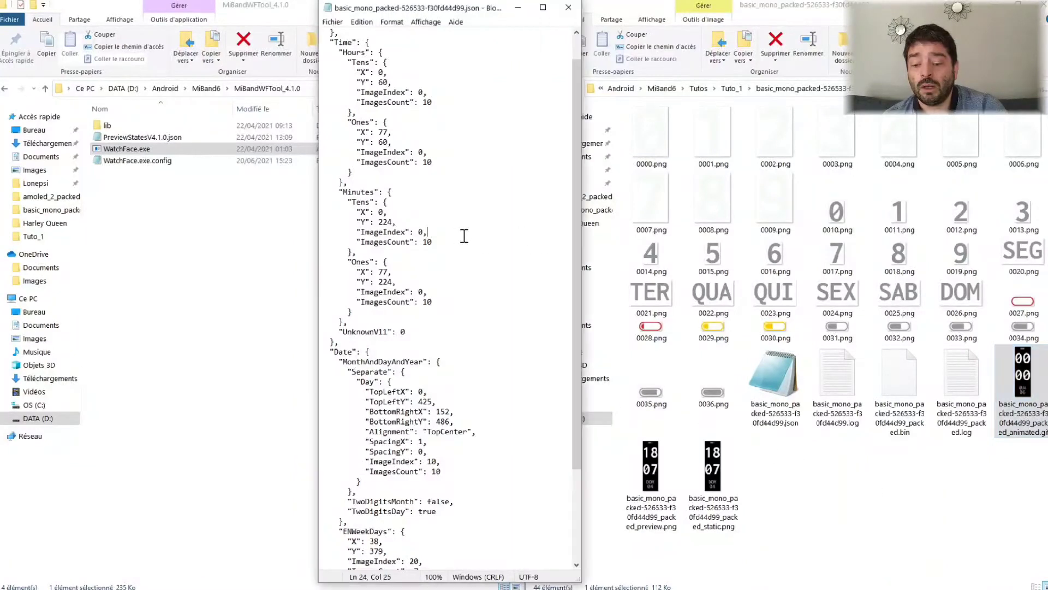
scroll(504, 276, up, 1)
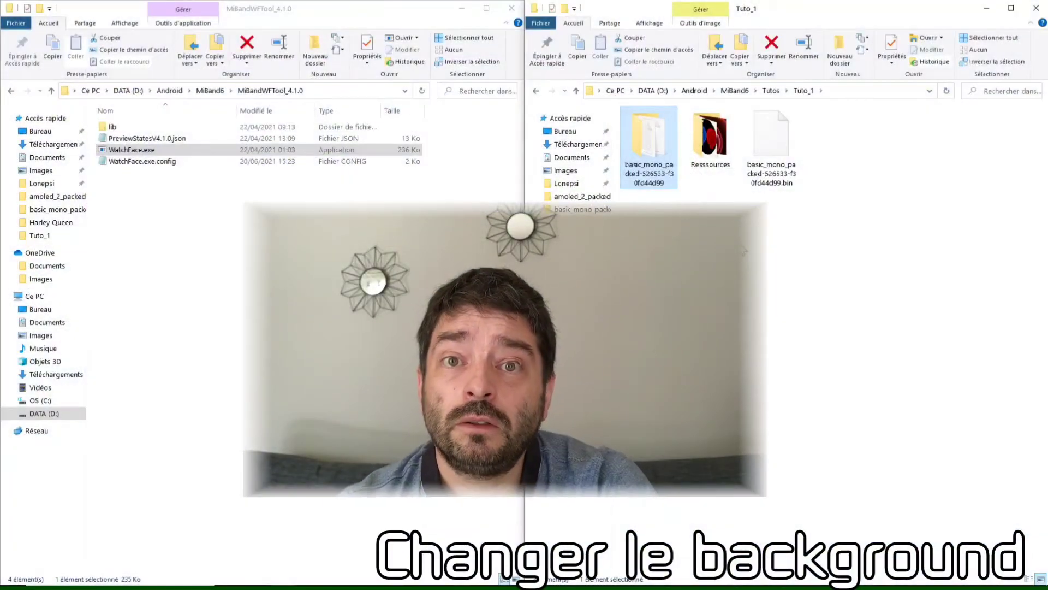
- View the wallpaper fond-iphone12-4-dark-faceid.jpg from the Tuto_1 resources folder, then close it
double_click(710, 136)
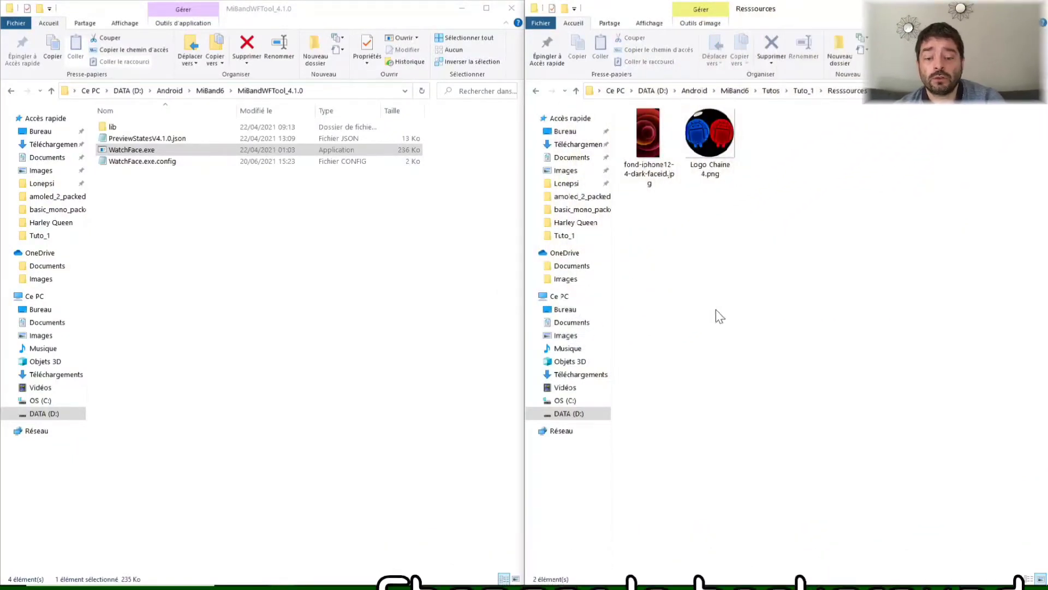
click(653, 150)
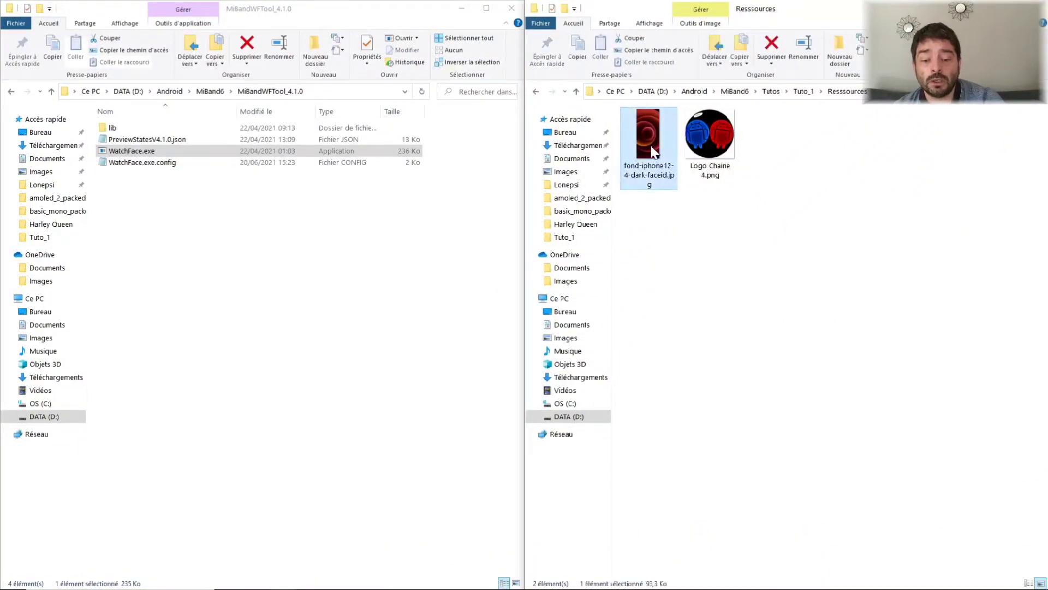
double_click(654, 152)
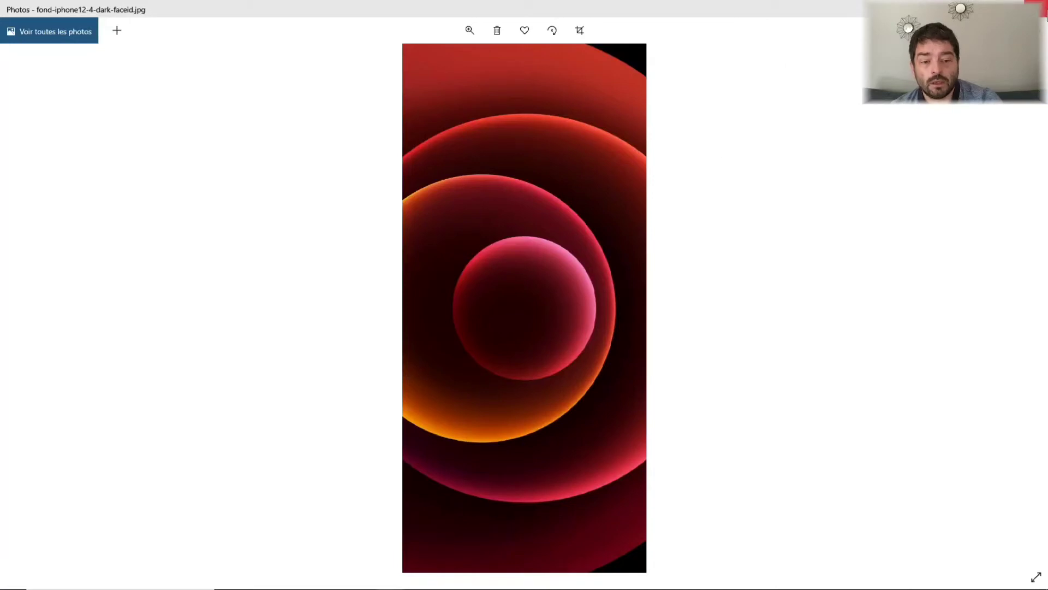
click(1036, 8)
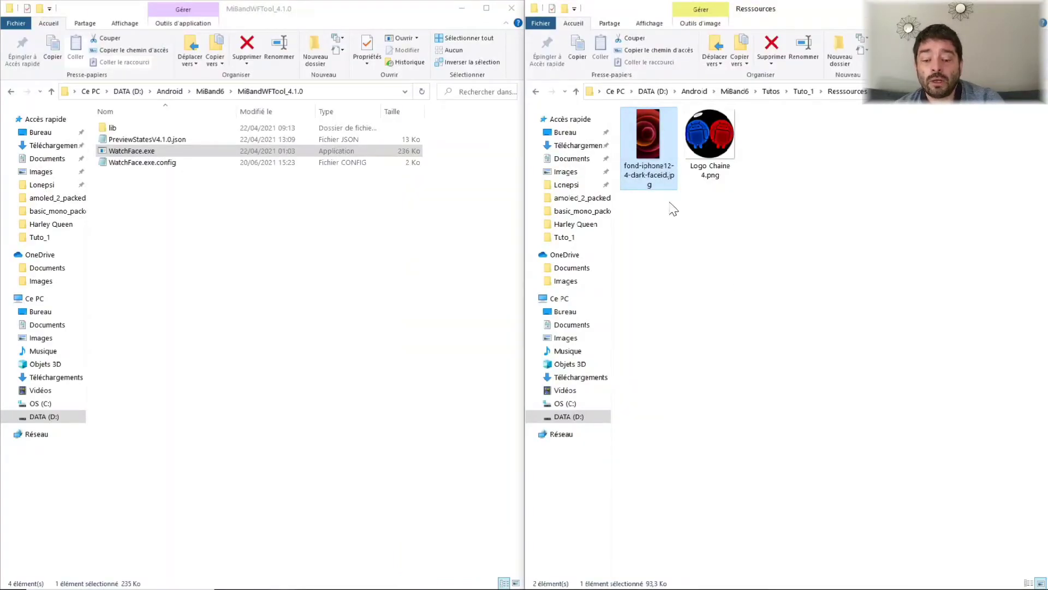
- Switch to paint.net and create a new blank image 152 pixels wide and 486 pixels high
mouse_move(665, 182)
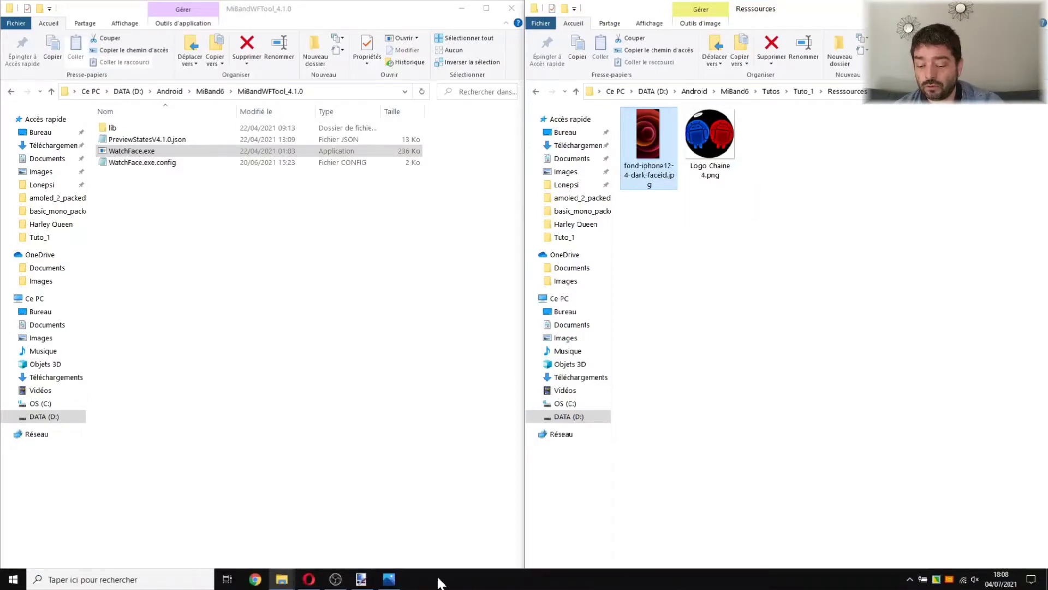
click(362, 579)
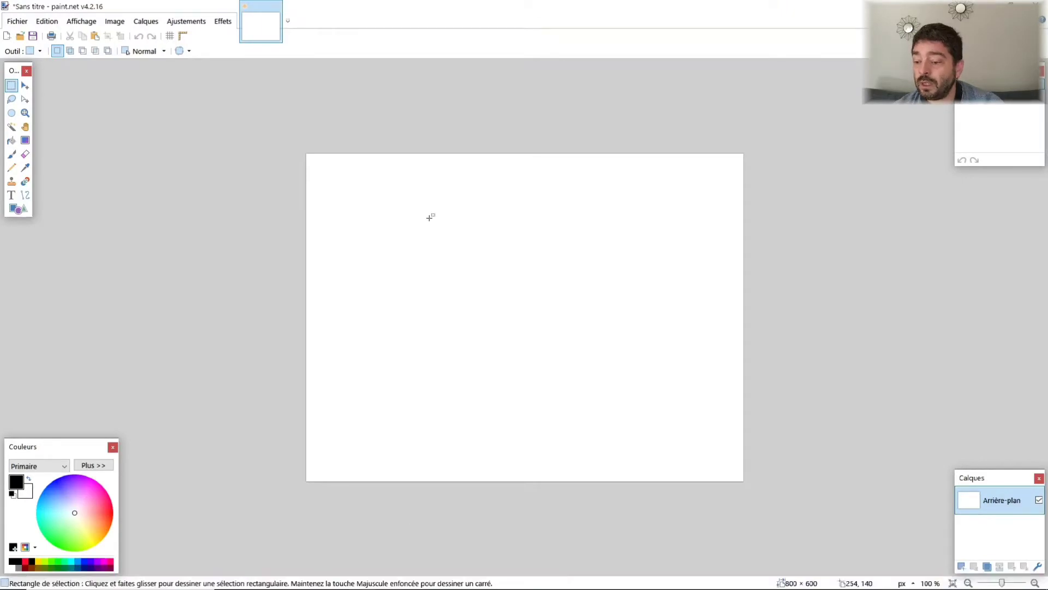
click(17, 21)
click(35, 34)
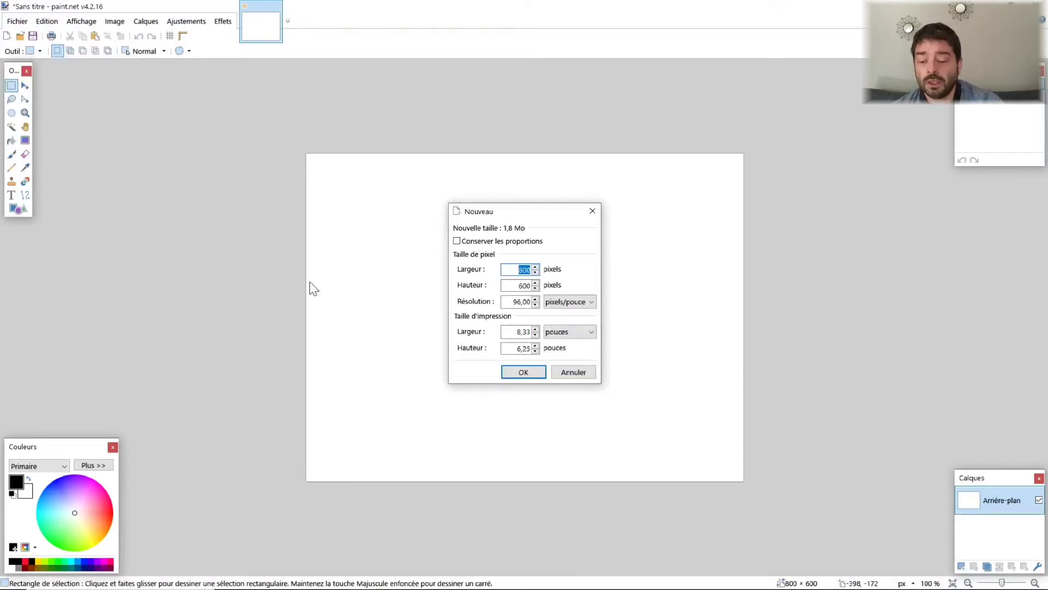
text(152)
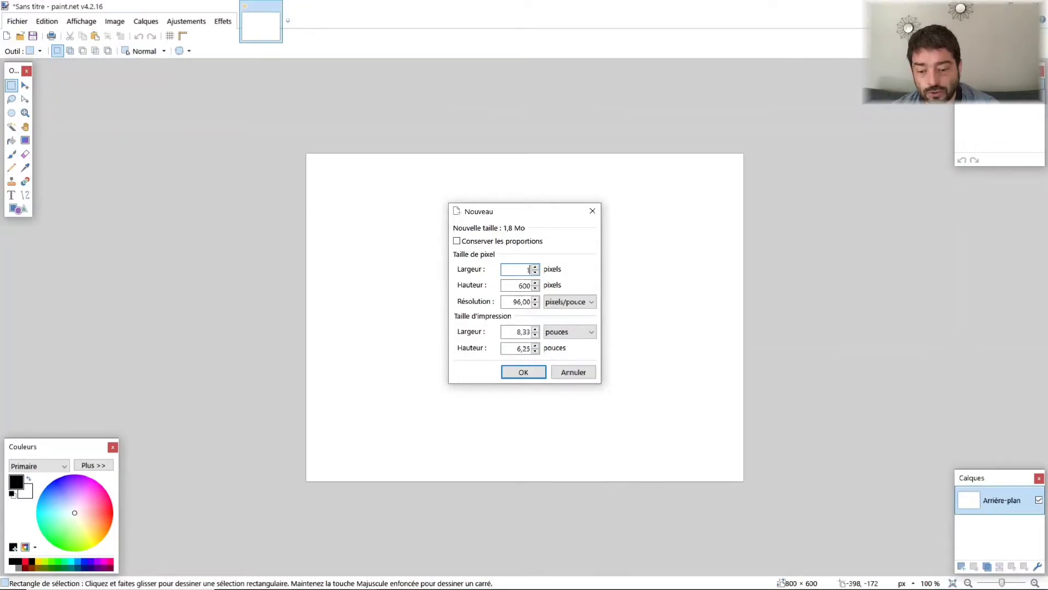
double_click(519, 286)
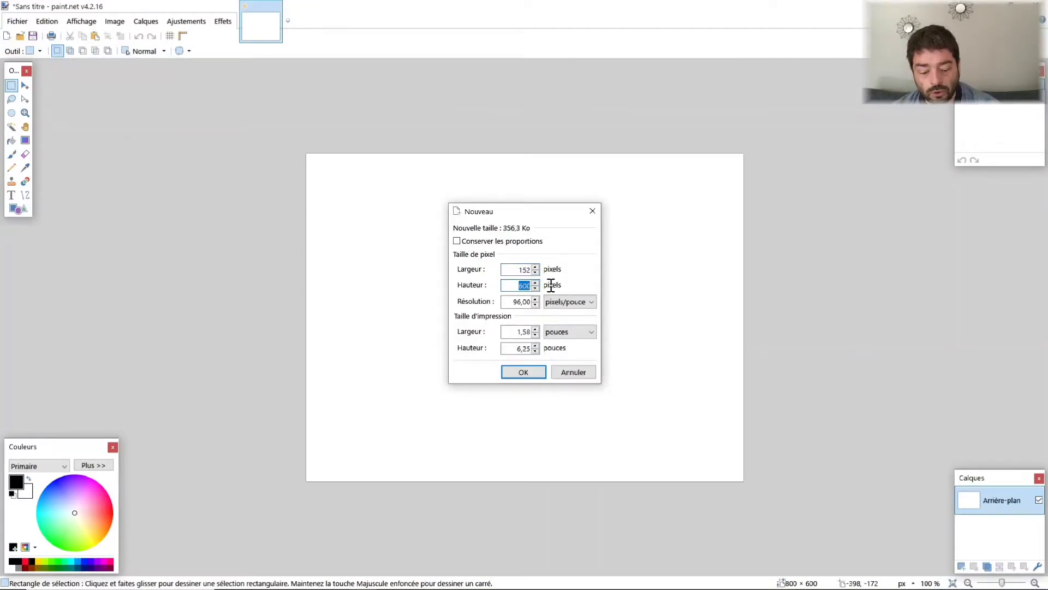
text(486)
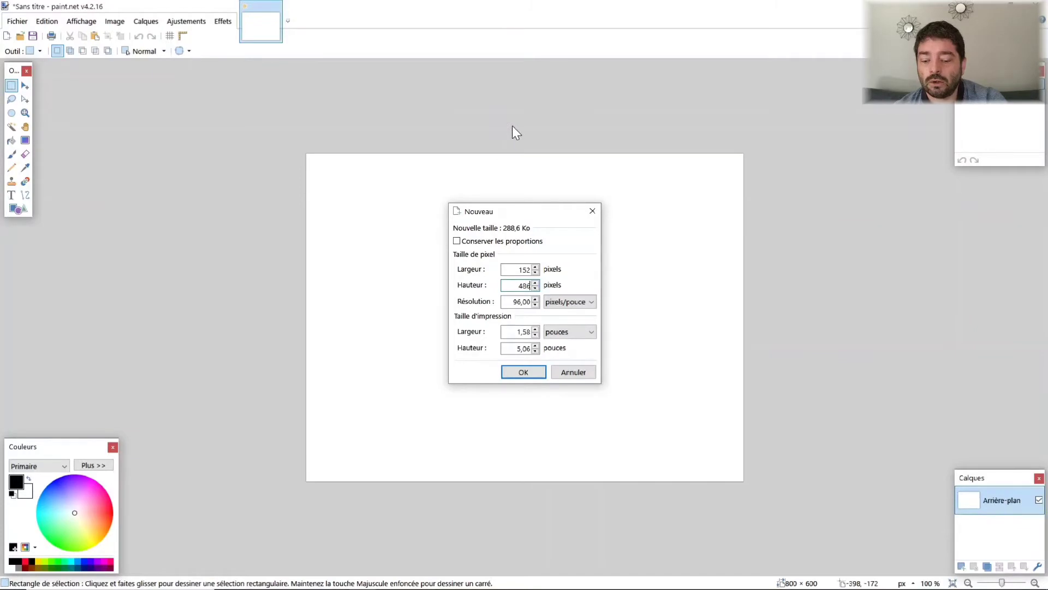
click(516, 374)
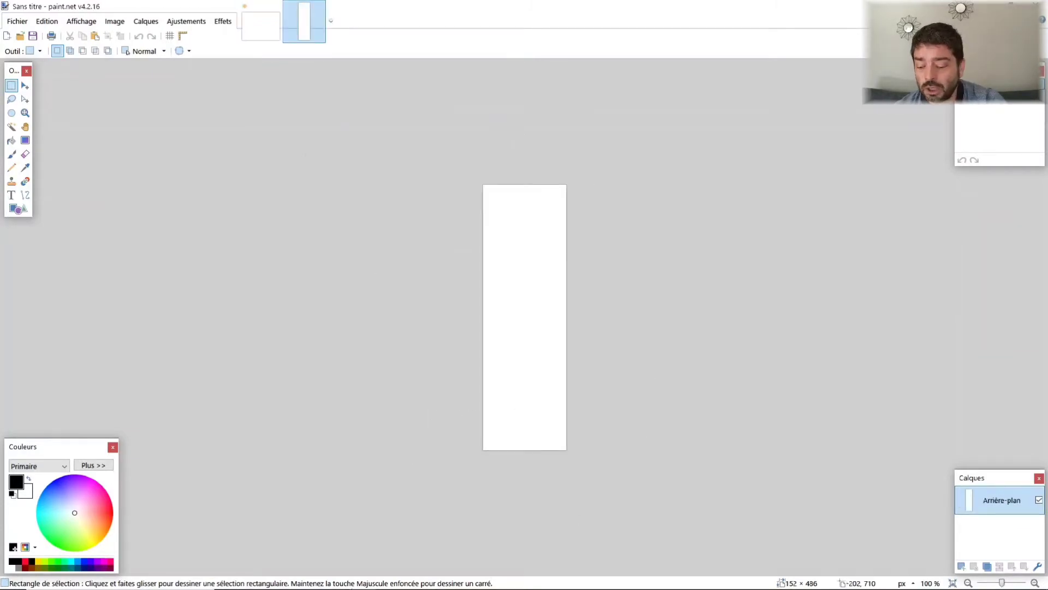
- Open fond-iphone12-4-dark-faceid.jpg from the resources folder as a separate image in paint.net
mouse_move(281, 579)
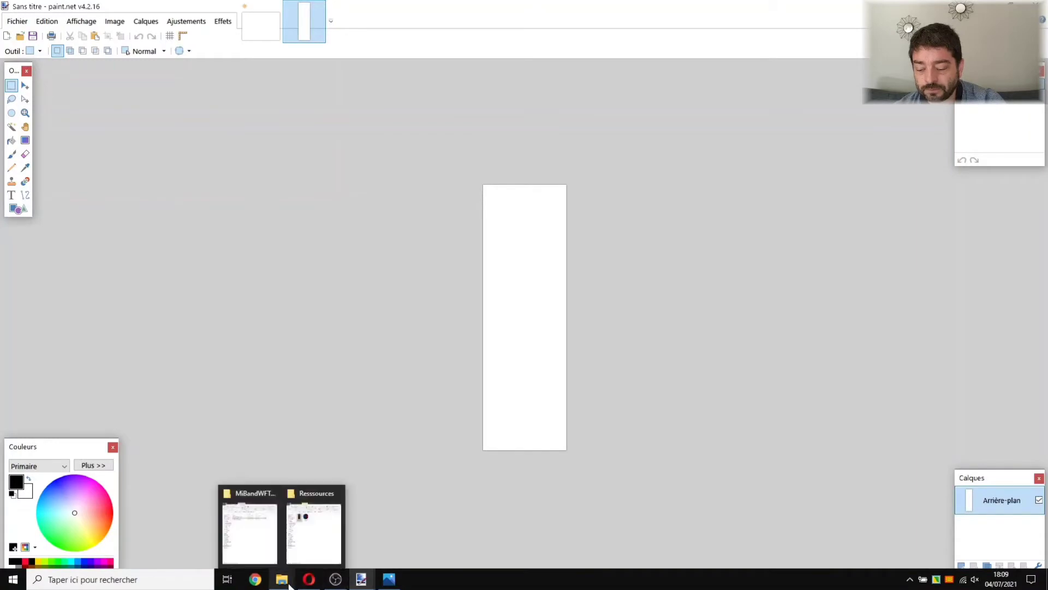
click(309, 549)
mouse_move(647, 129)
mouse_down()
mouse_move(433, 250)
mouse_move(340, 278)
mouse_up()
click(476, 306)
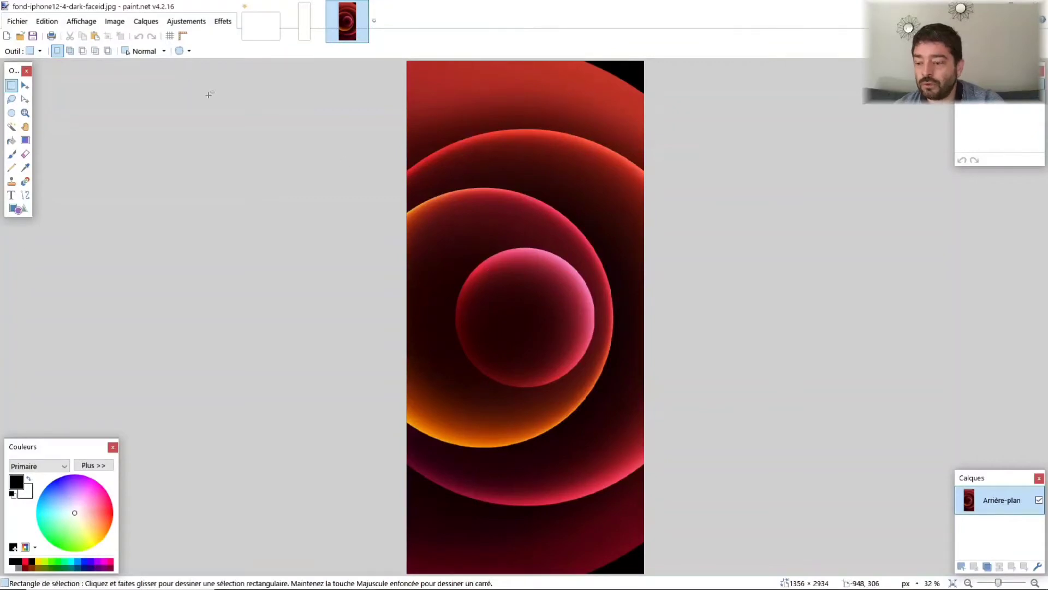
- Resize the wallpaper image to a height of 486 pixels while keeping its proportions
click(115, 21)
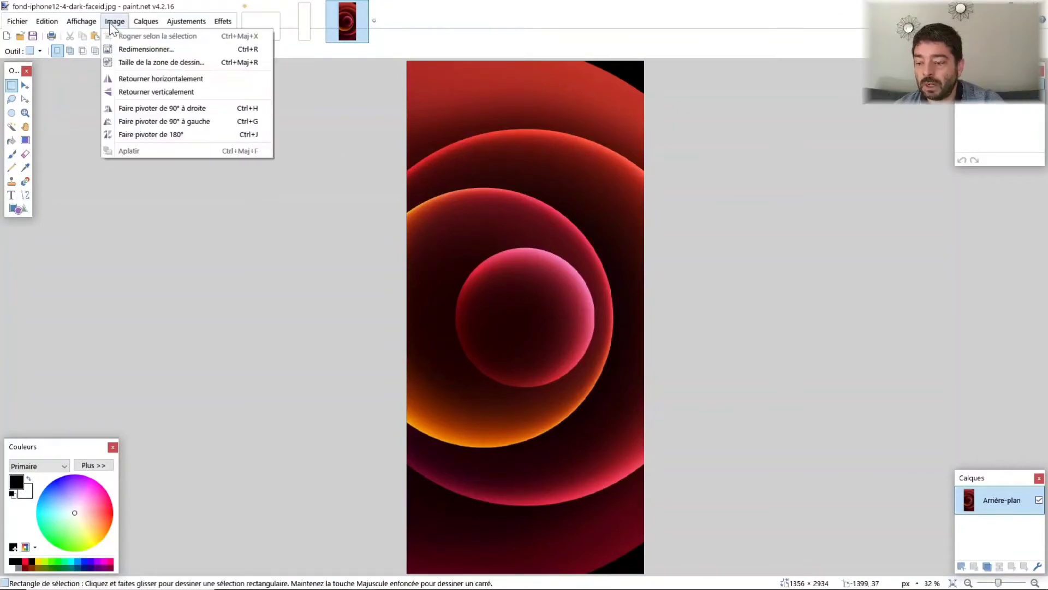
click(127, 50)
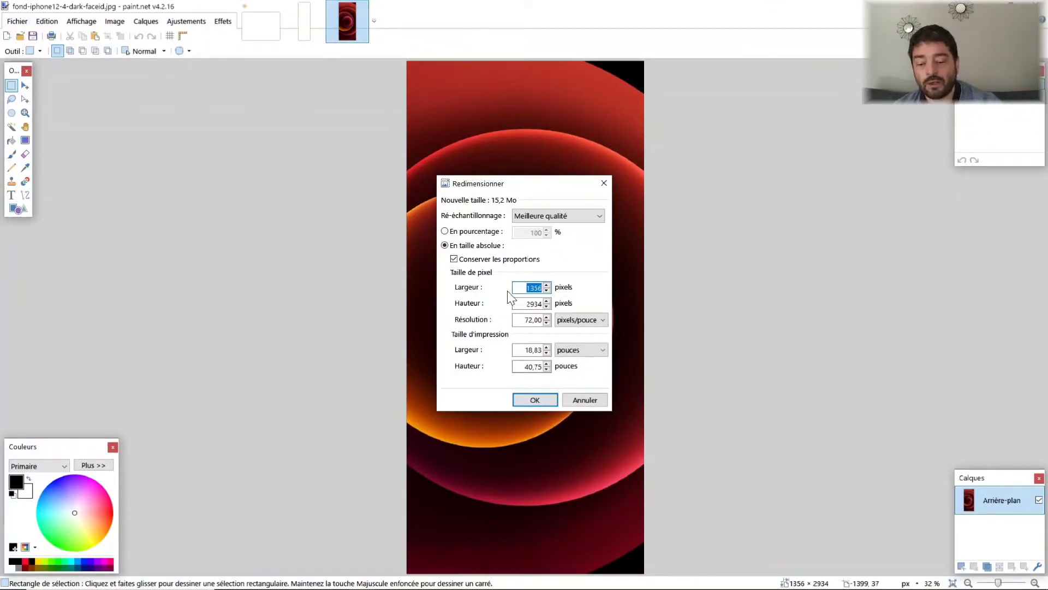
click(454, 260)
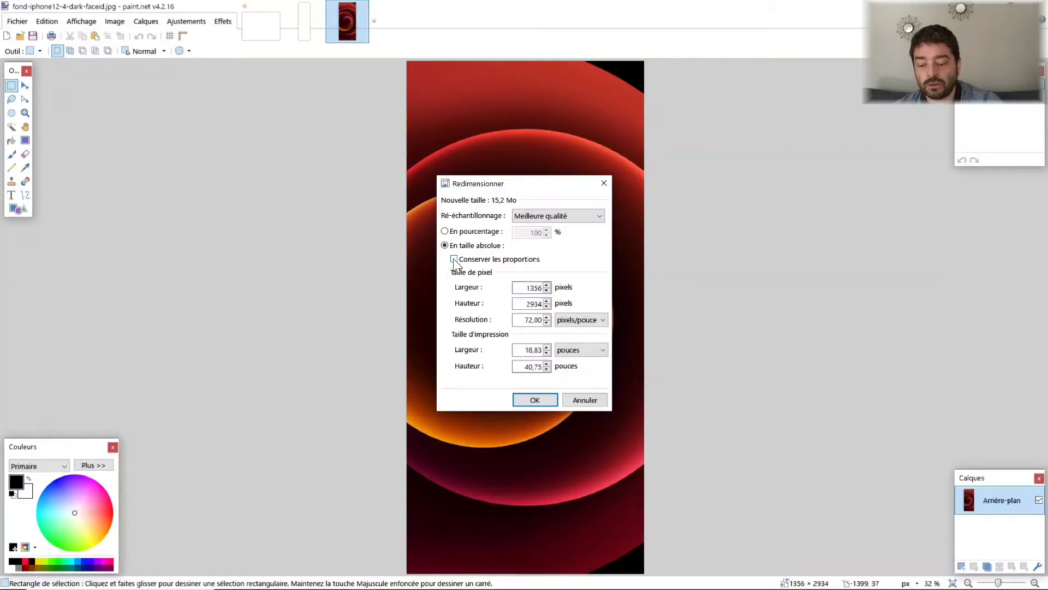
click(454, 260)
double_click(531, 287)
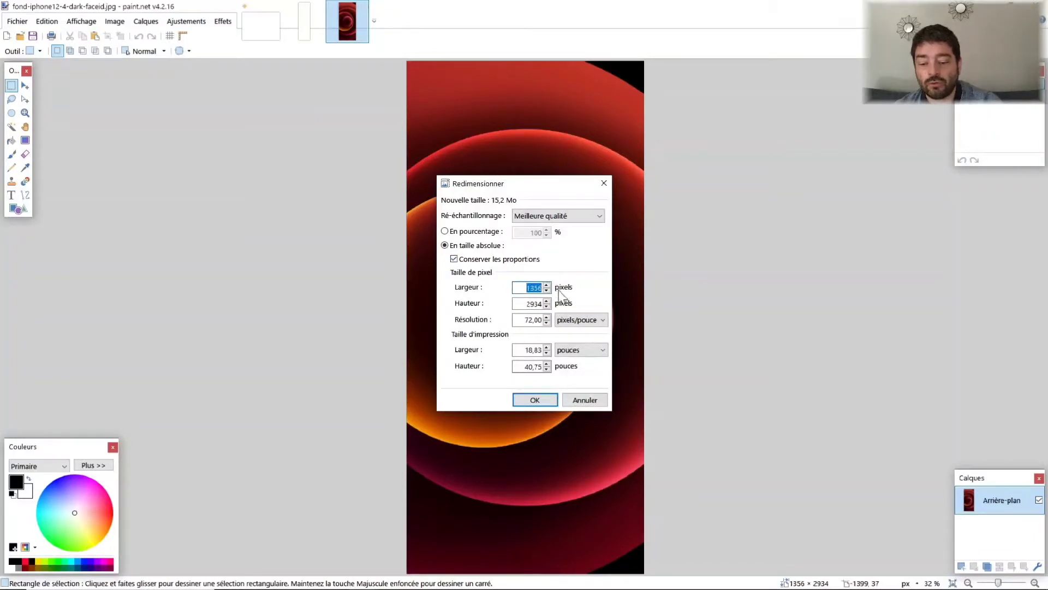
text(152)
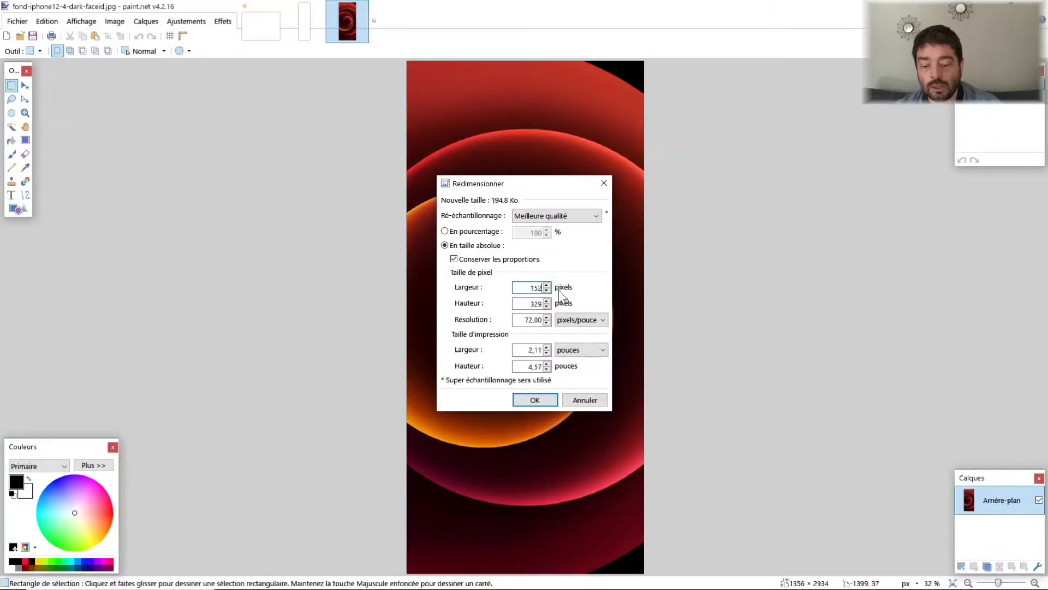
click(543, 306)
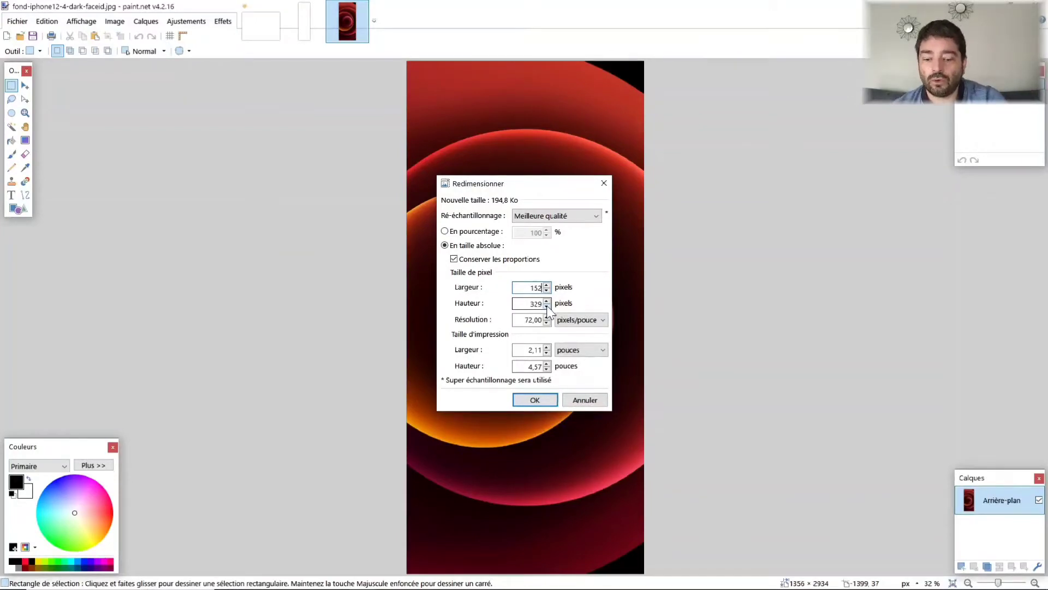
drag(513, 304, 540, 304)
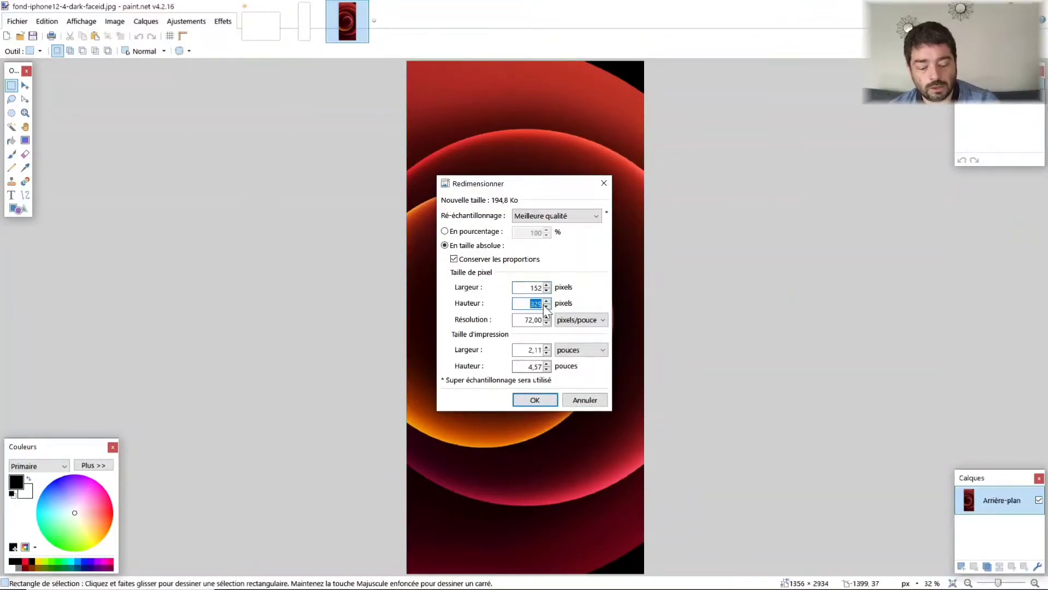
text(486)
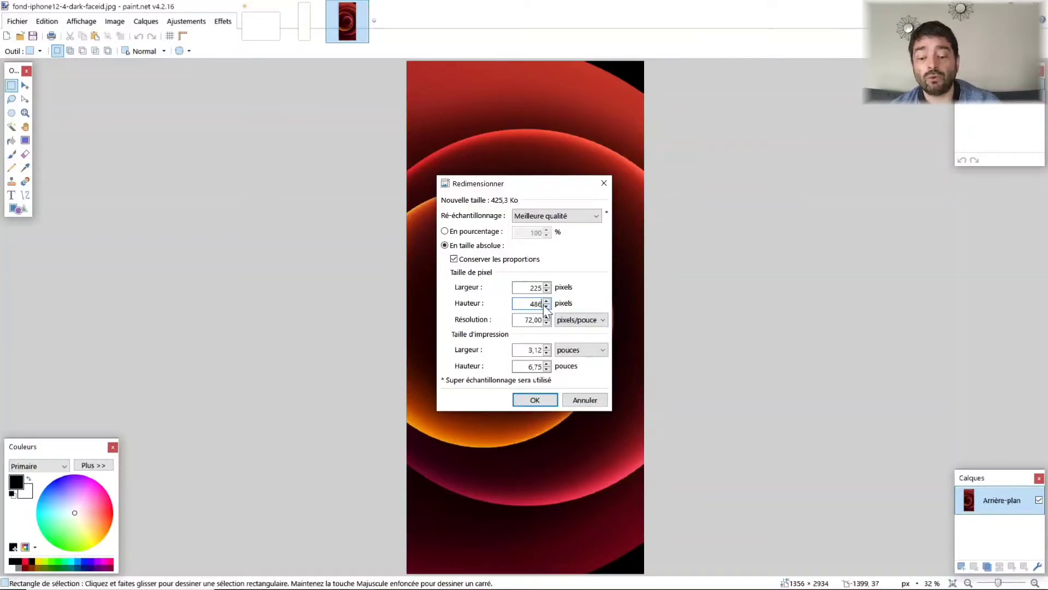
key(Return)
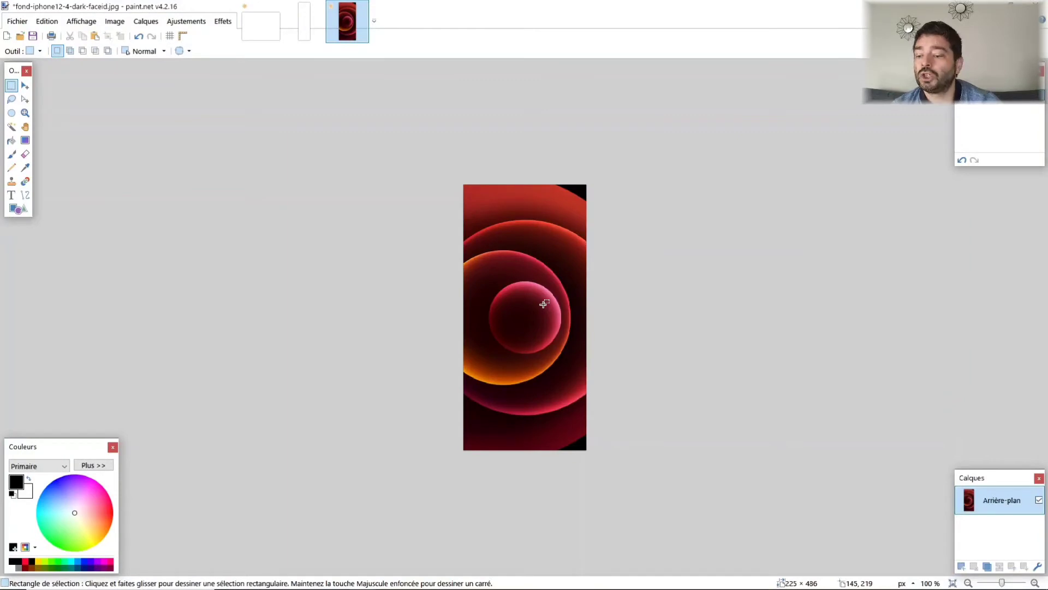
- Copy the entire resized wallpaper and paste it into the blank 152 × 486 image without enlarging the canvas
click(53, 25)
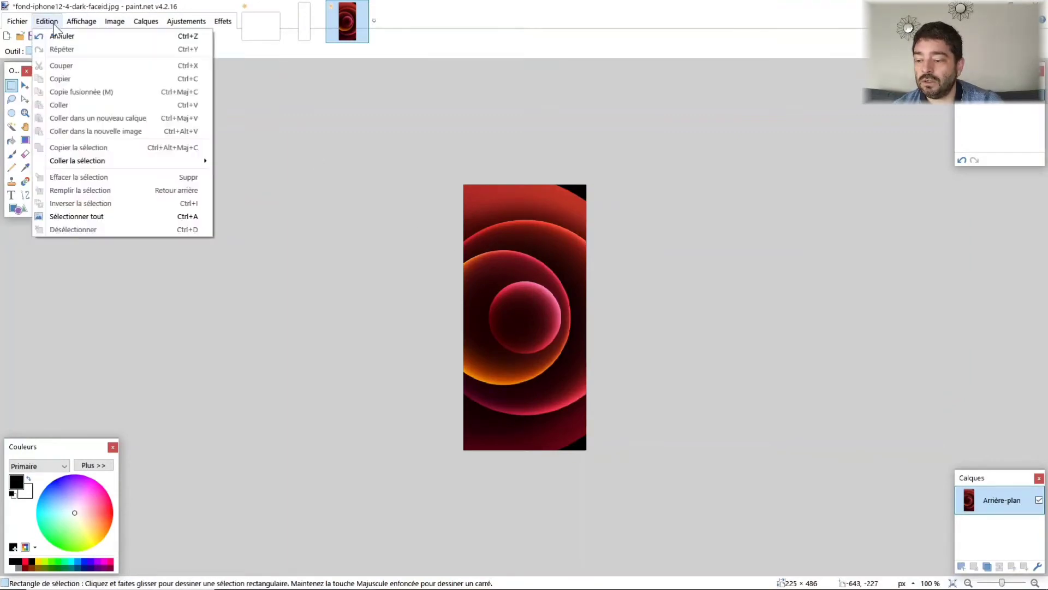
click(309, 203)
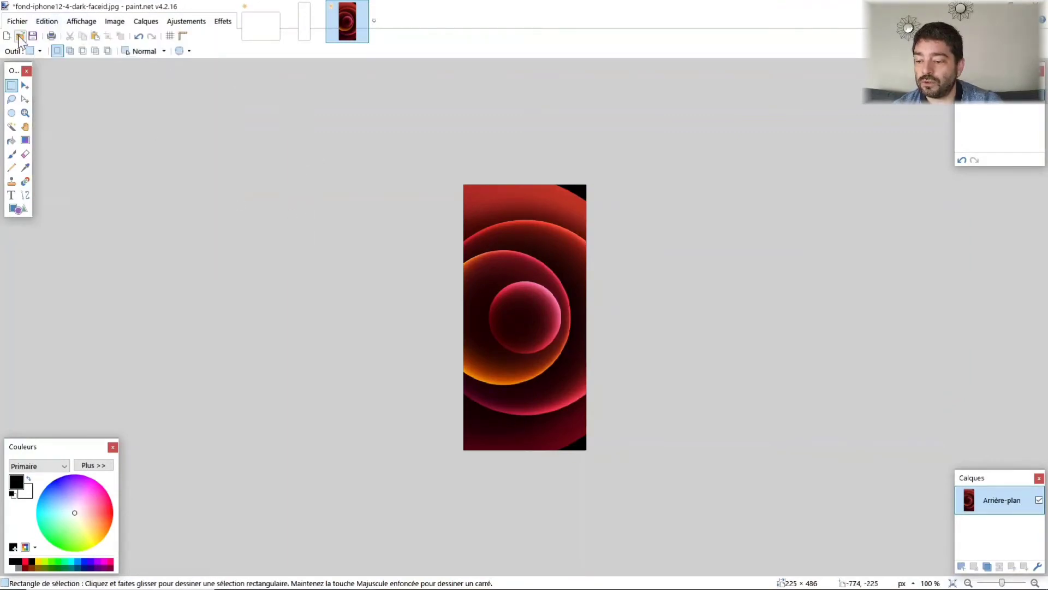
click(48, 23)
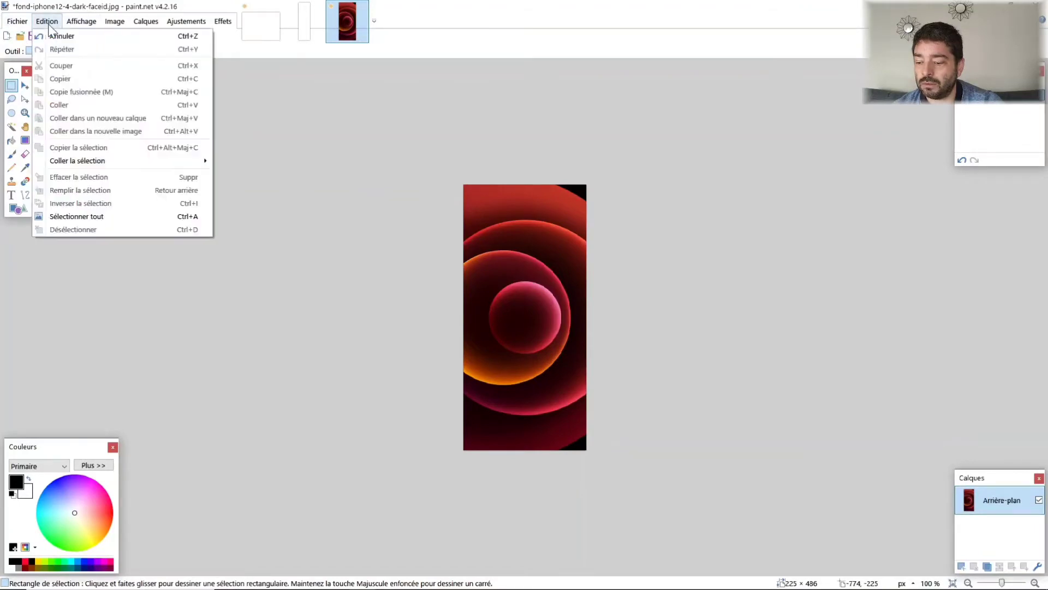
click(94, 220)
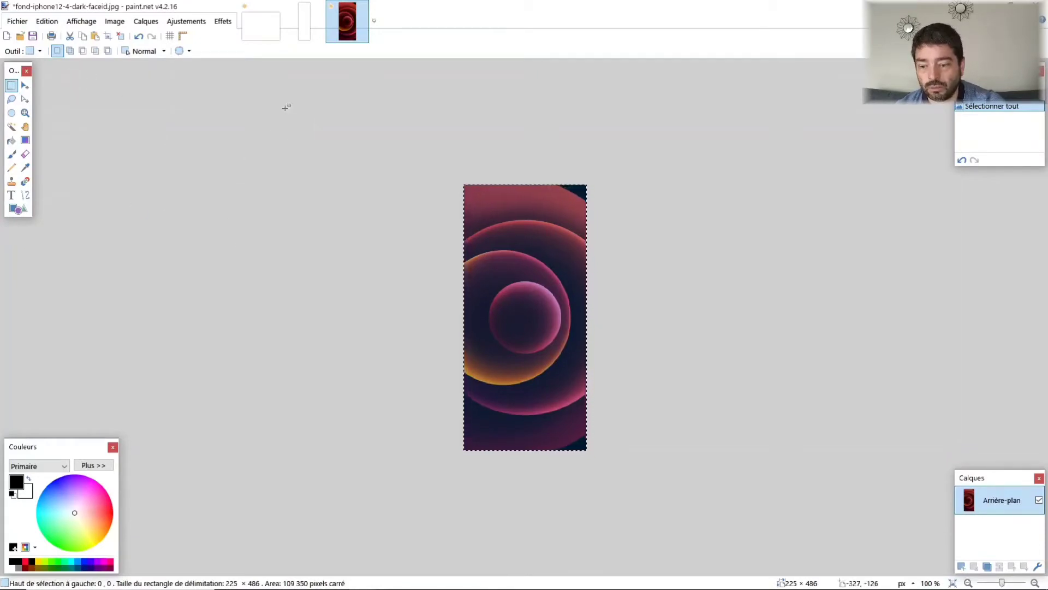
click(302, 32)
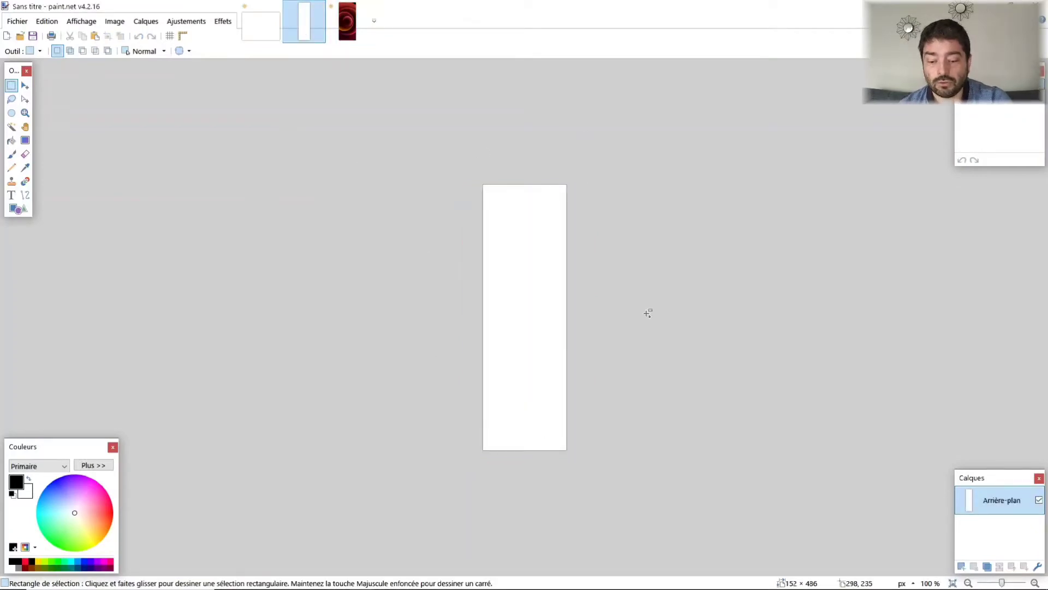
key(ctrl+v)
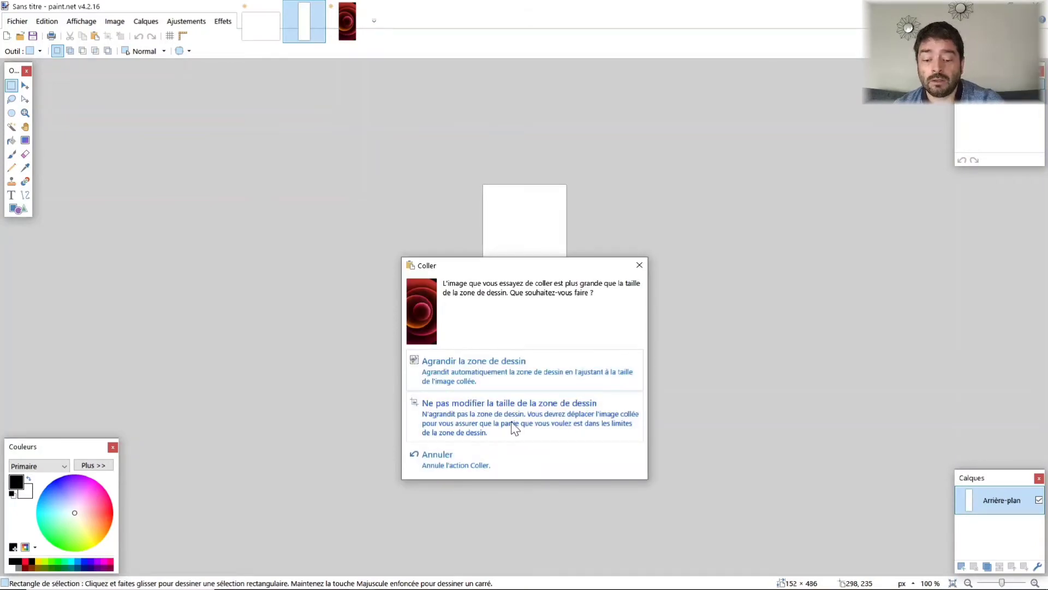
click(513, 429)
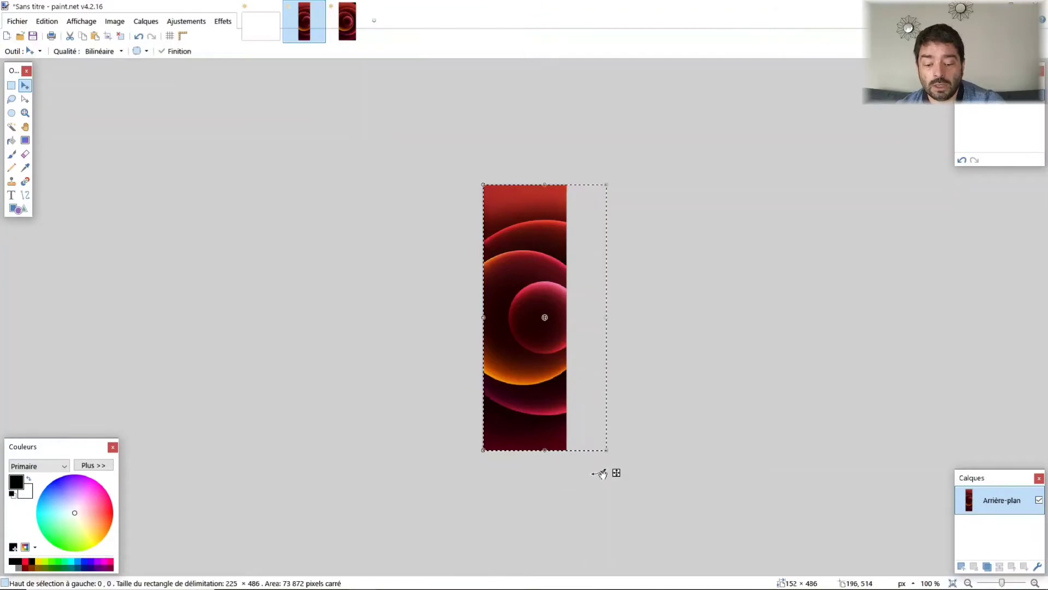
- Move the pasted wallpaper freely around the canvas, then nudge it back until its upper-left corner is at 0, 0
drag(606, 477, 611, 454)
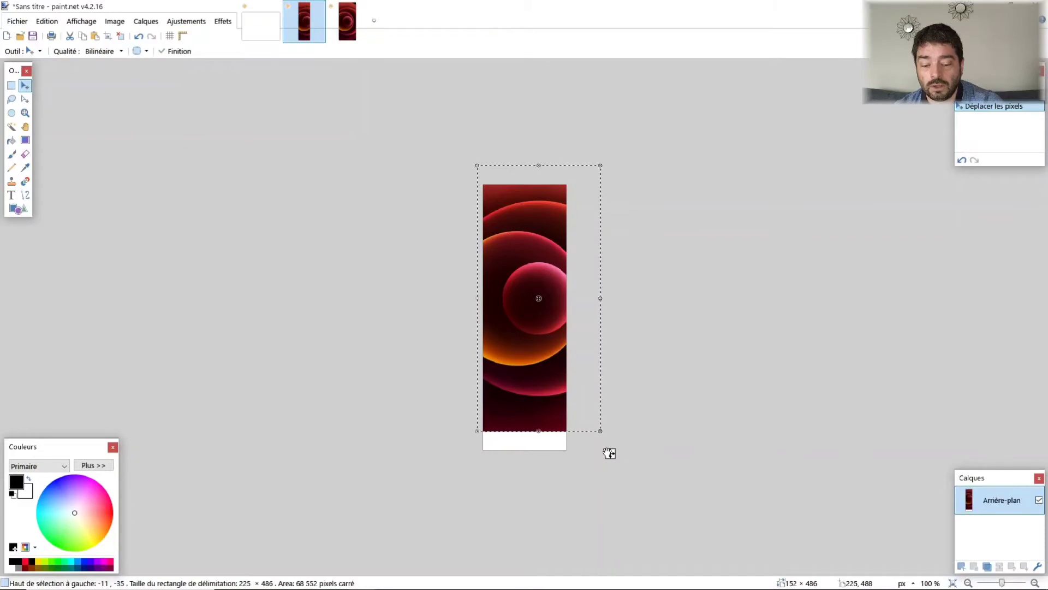
key(ctrl+d)
drag(609, 454, 617, 470)
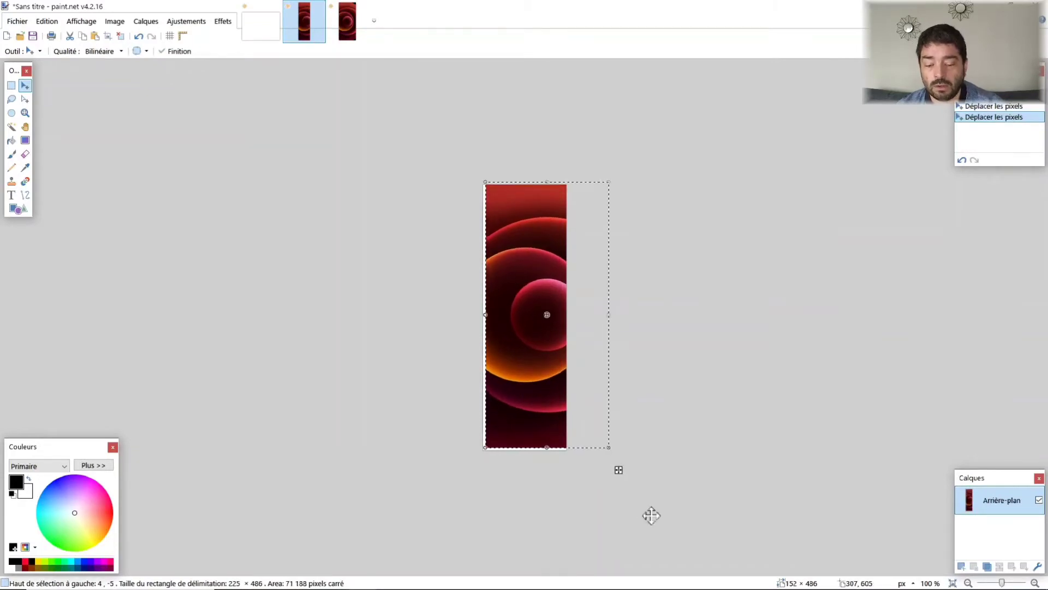
key(Left)
key(Left)
key(Left)
key(Left)
key(Down)
key(Down)
key(Down)
key(Down)
key(Down)
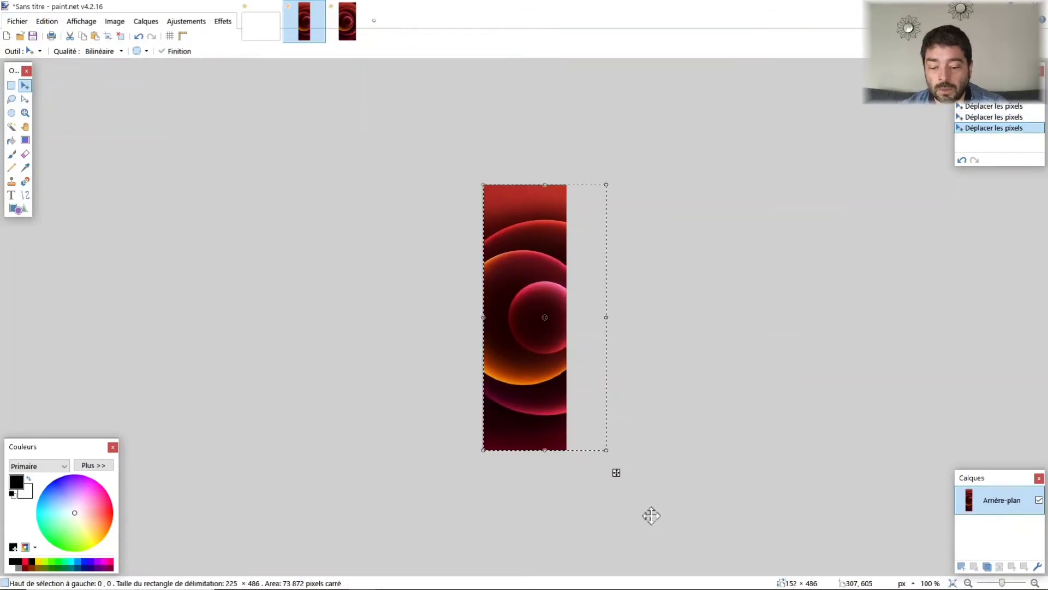
- Try shifting the pasted wallpaper horizontally until its right edge meets the canvas's right edge, with its upper-left corner at -73, 0
key(Left)
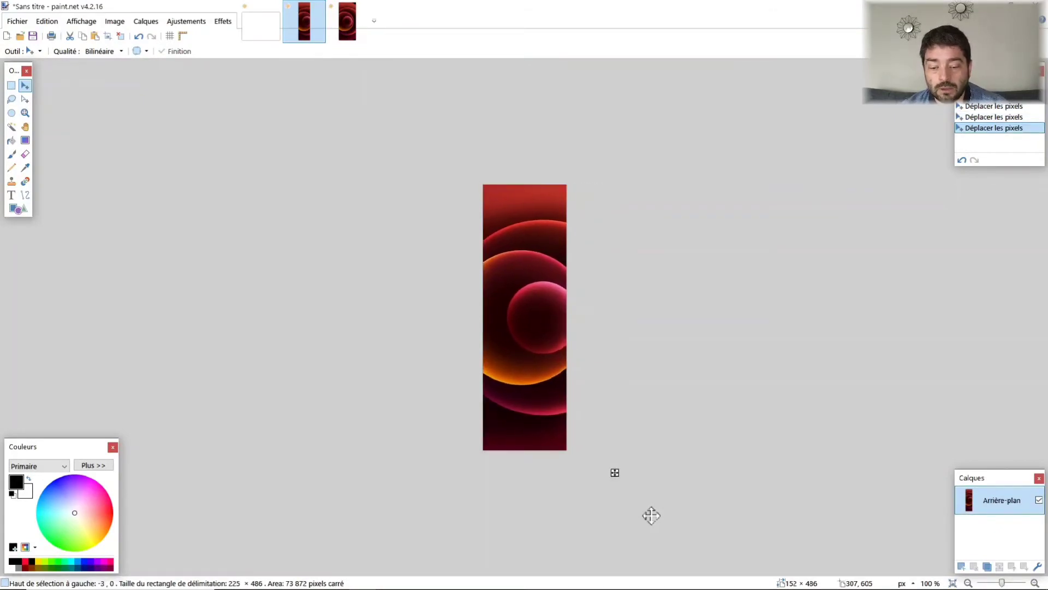
key(Left)
key(Left)
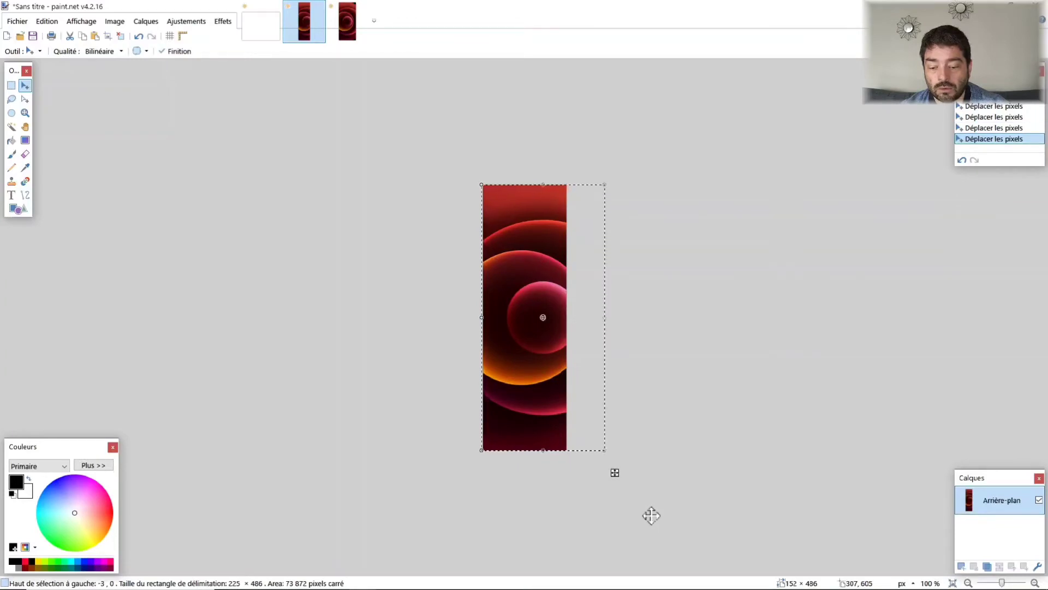
key(Left)
key(Left)
key(Left)
key(Left)
key(Left)
key(Left)
key(Left)
key(Left)
key(Left)
key(Left)
key(Left)
key(Left)
key(Left)
key(Left)
key(Left)
key(Left)
key(Left)
key(Left)
key(Left)
key(Left)
key(Left)
key(Left)
key(Left)
key(Left)
key(Left)
key(Left)
key(Left)
key(Left)
key(Left)
key(Left)
key(Left)
key(Left)
key(Left)
key(Left)
key(Left)
key(Left)
key(Left)
key(Left)
key(Left)
key(Left)
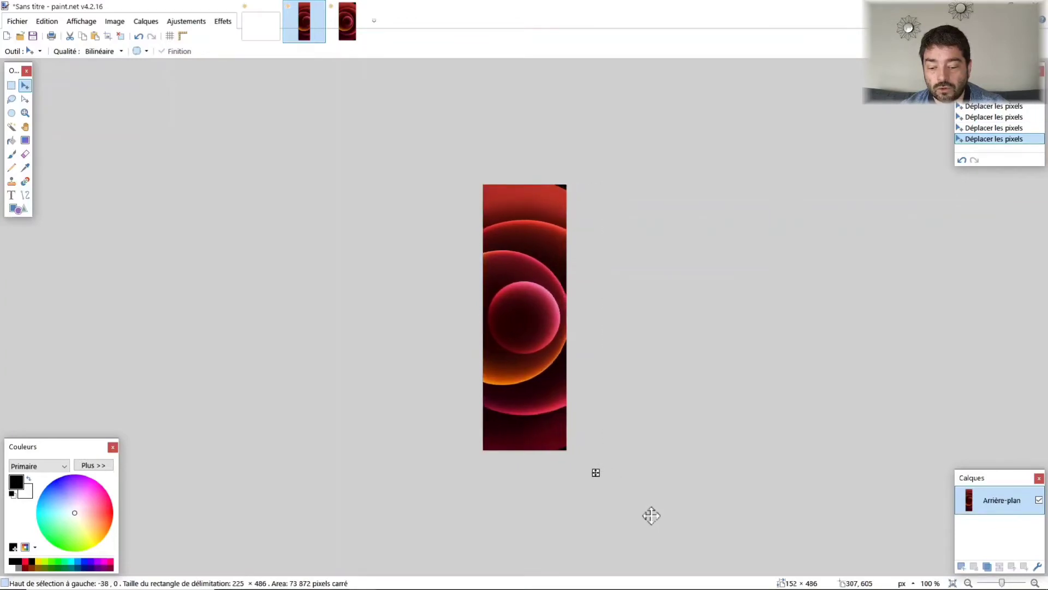
key(Left)
key(Left)
key(Left)
key(Left)
key(Left)
key(Left)
key(Left)
key(Left)
key(Left)
key(Left)
key(Left)
key(Left)
key(Left)
key(Left)
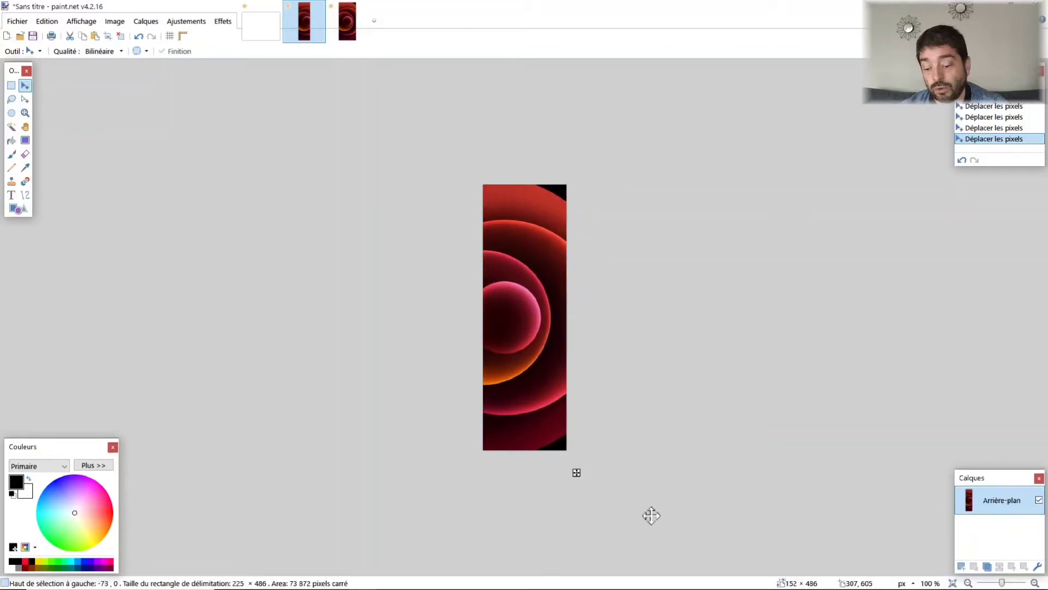
key(Right)
key(Right)
key(Right)
key(Right)
key(Right)
key(Left)
key(Left)
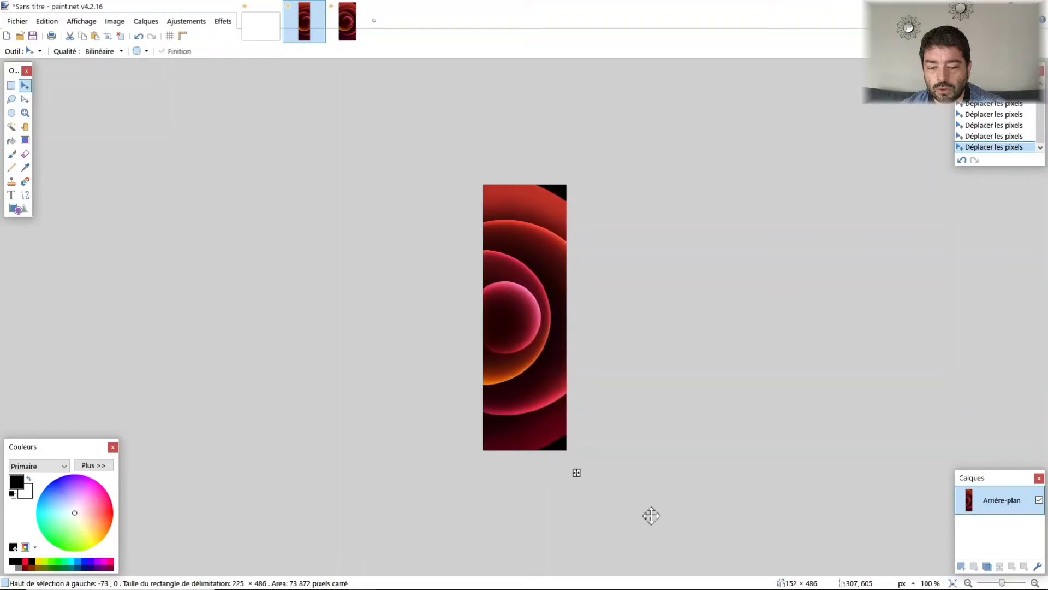
key(Left)
key(Left)
key(Left)
key(Left)
key(Left)
key(Left)
key(Left)
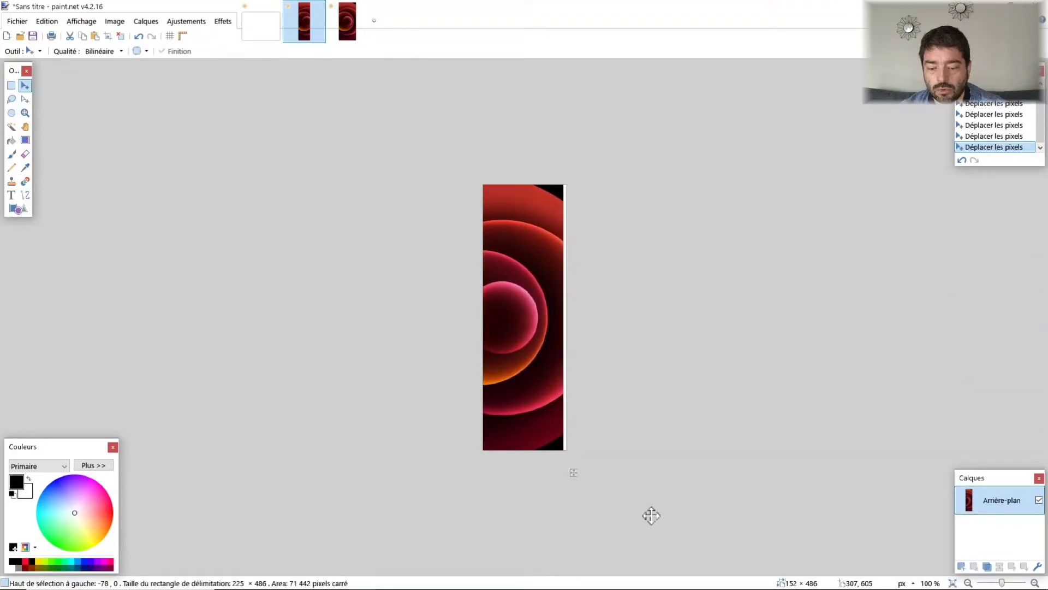
key(Right)
key(Right)
key(Right)
key(Right)
key(Right)
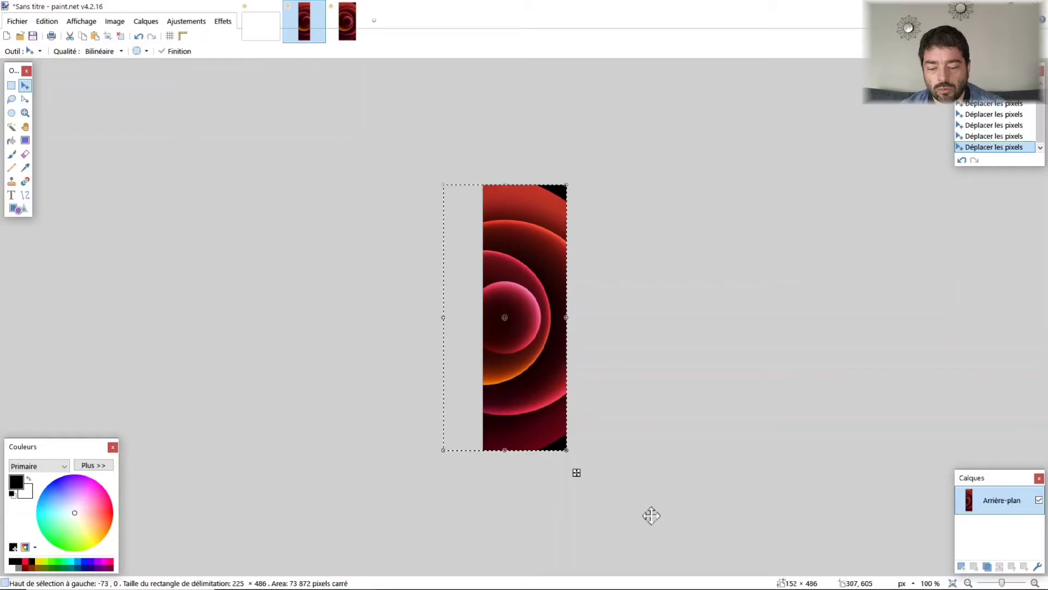
- Shift the pasted wallpaper back so its upper-left corner is at 0, 0, then deselect it
key(Right)
key(Right)
key(Right)
key(Right)
key(Right)
key(Right)
key(Right)
key(Right)
key(Right)
key(Right)
key(Right)
key(Right)
key(Right)
key(Right)
key(Right)
key(Right)
key(Right)
key(Right)
key(Right)
key(Right)
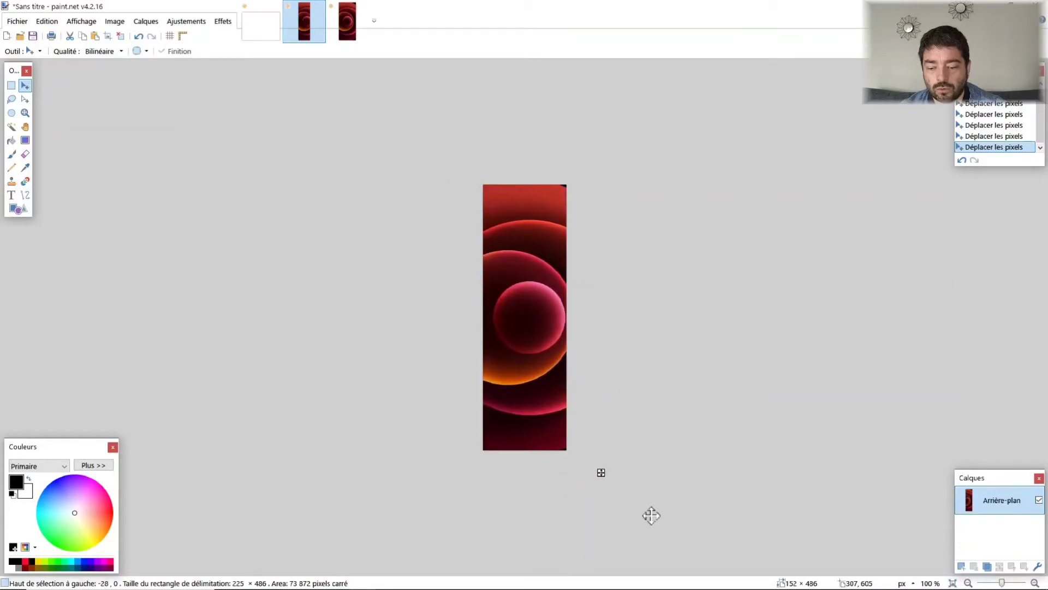
key(Right)
key(Right)
key(Right)
key(Right)
key(Right)
key(Right)
key(Right)
key(Right)
key(Right)
key(Right)
key(Right)
key(Right)
key(Right)
key(Right)
key(Right)
key(Right)
key(Right)
key(Right)
key(Right)
key(Right)
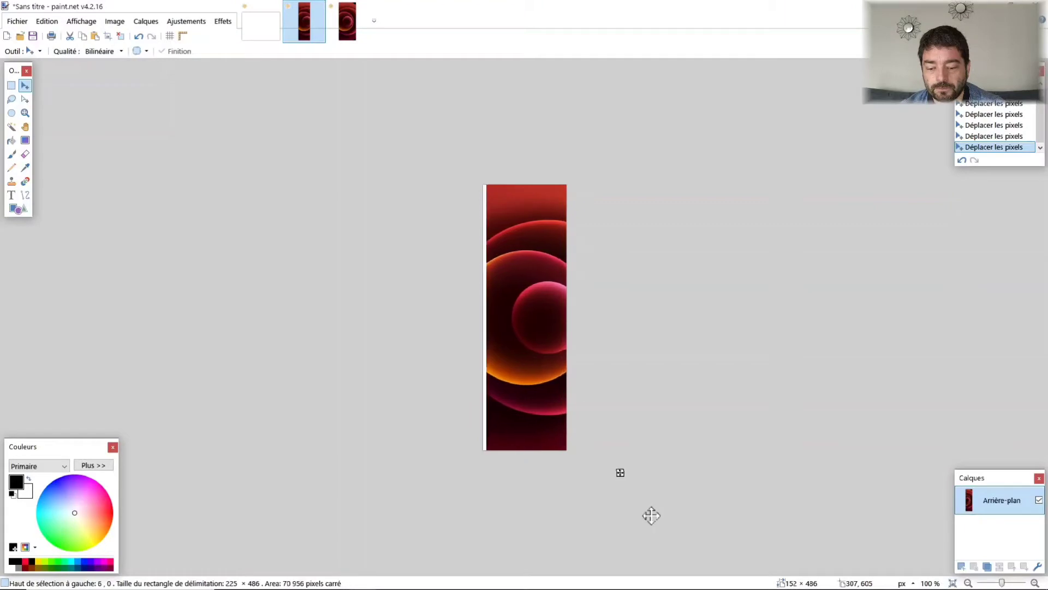
key(Left)
key(Left)
key(Left)
key(Left)
key(Left)
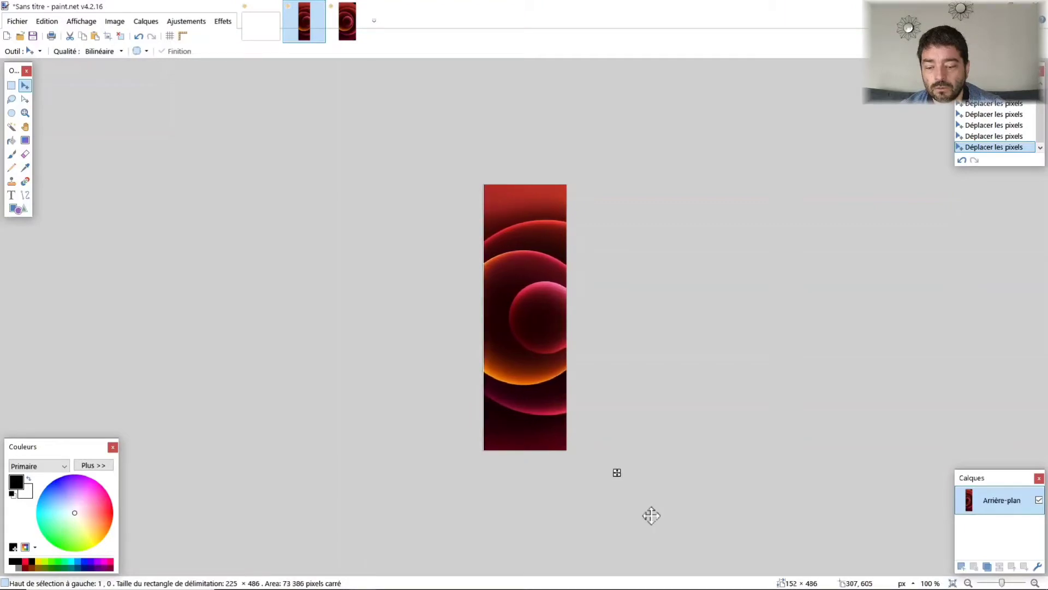
key(Left)
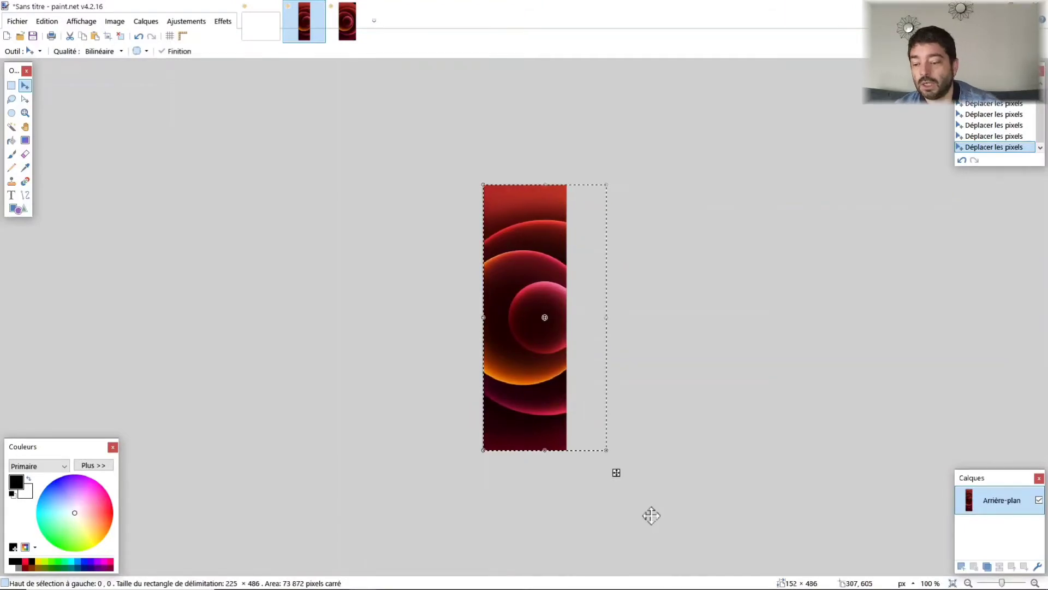
click(11, 85)
click(260, 212)
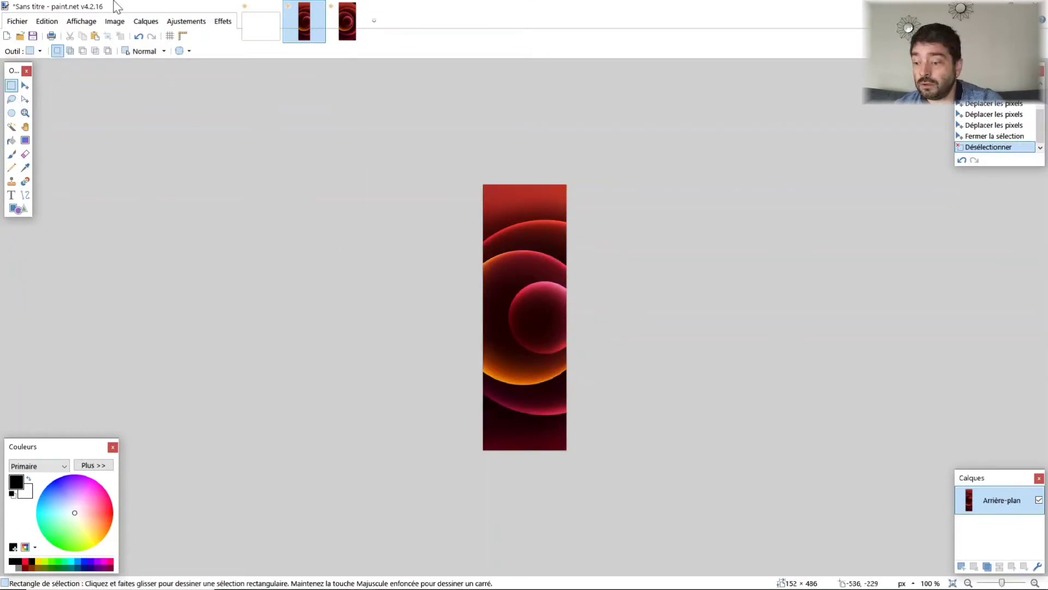
- Save the cropped background as the PNG file 0037 in the basic_mono_packed-526533-f30fd44d99 folder, keeping the default save settings
click(17, 22)
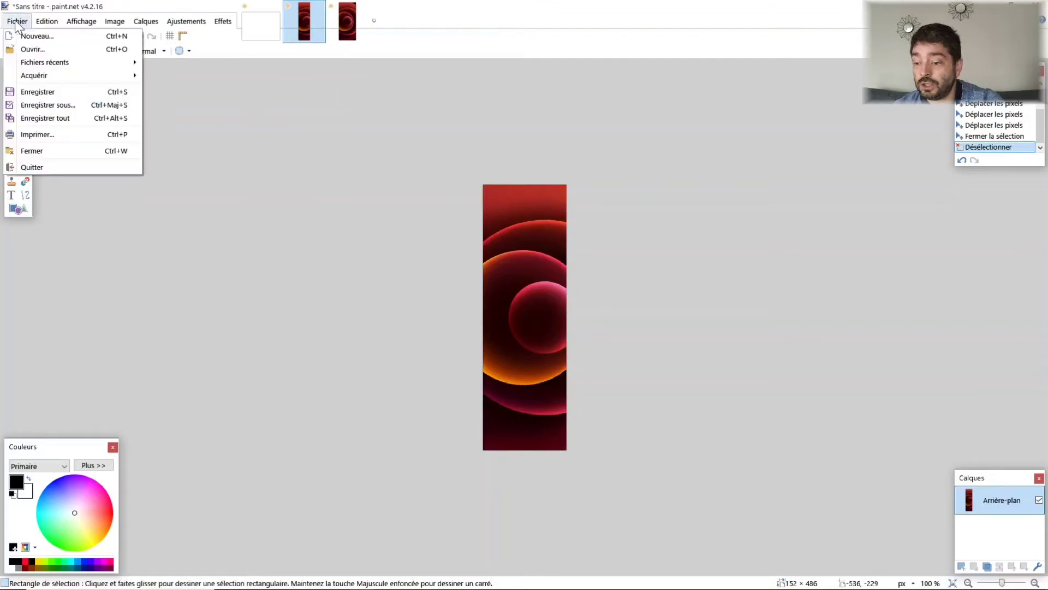
click(66, 104)
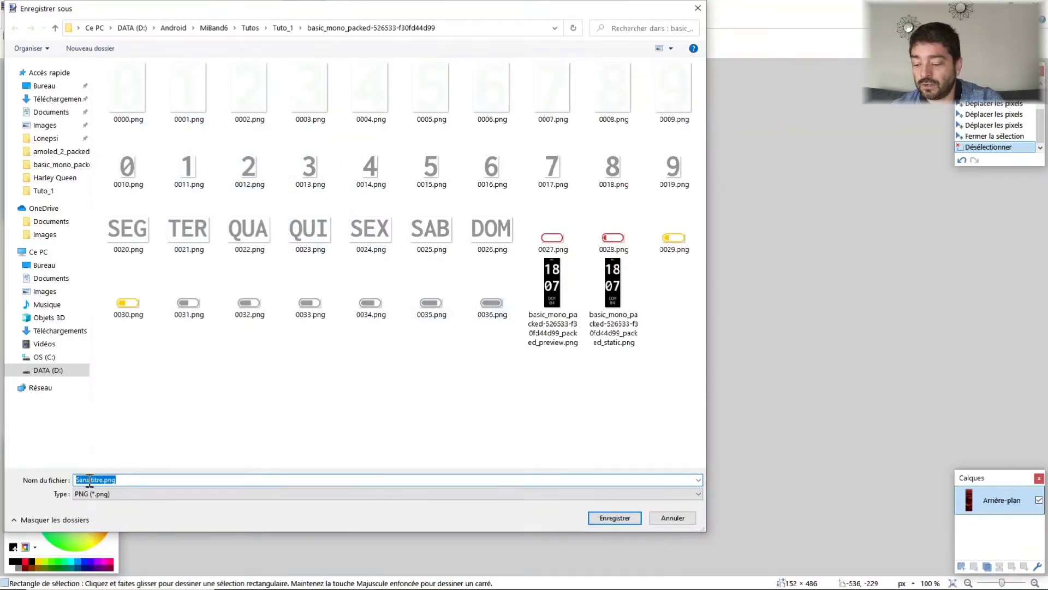
text(0037)
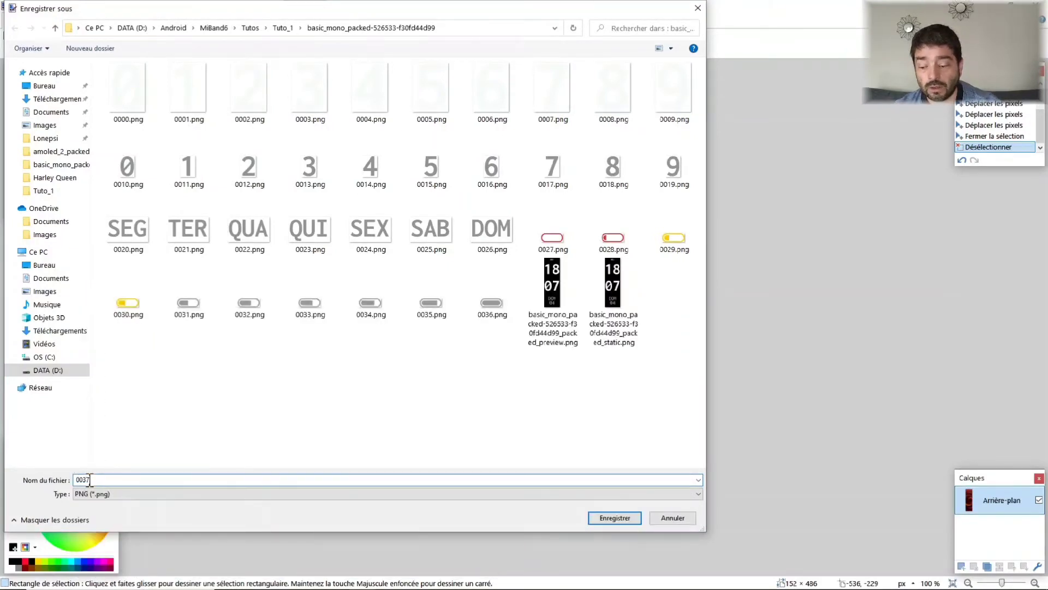
key(Return)
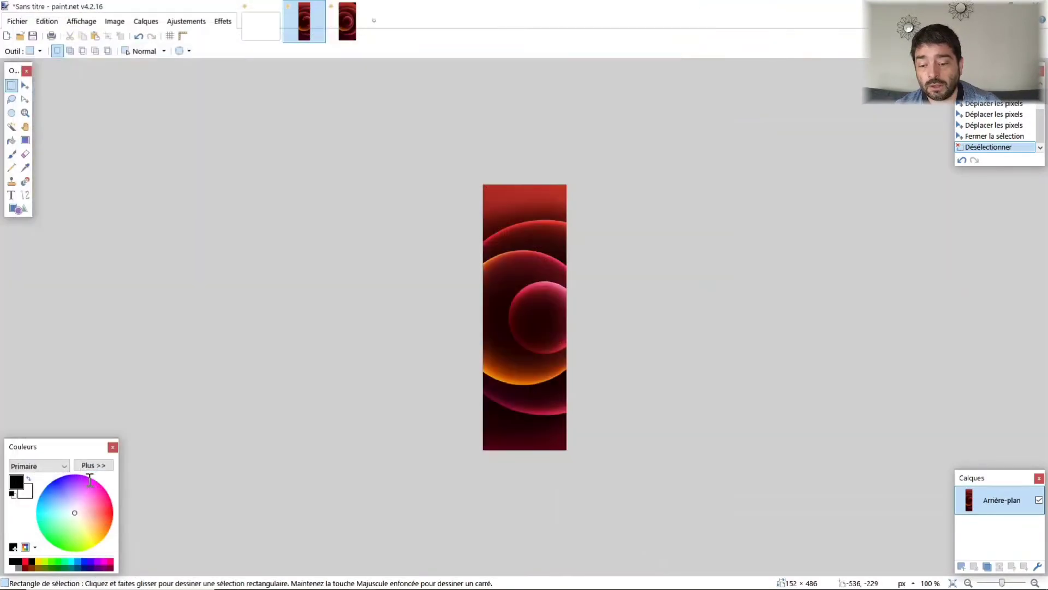
key(Return)
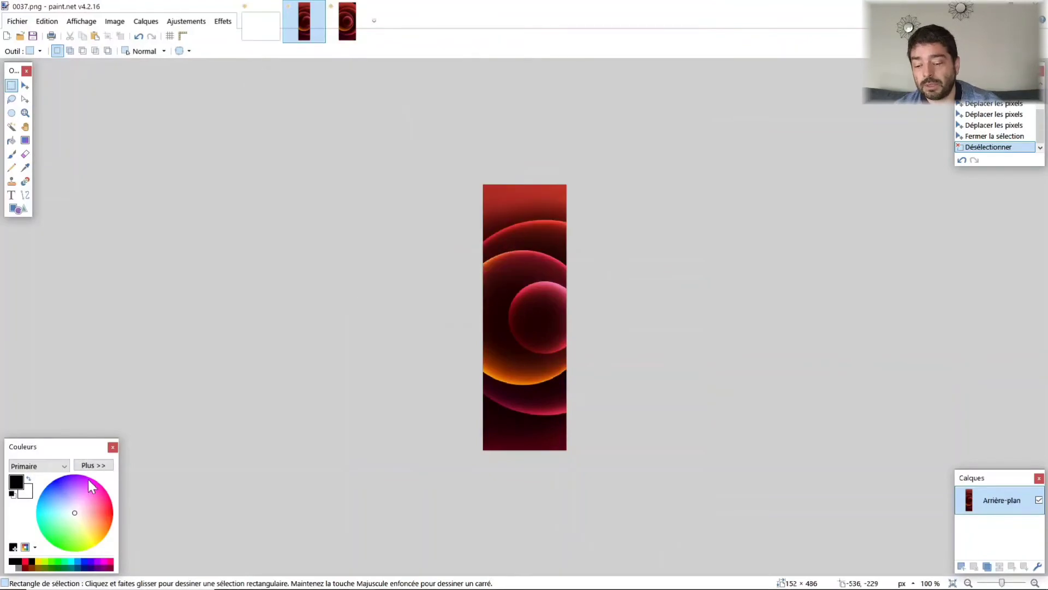
- Switch to File Explorer, go from Resssources to the basic_mono_packed-526533-f30fd44d99 folder in Tuto_1, and select 0037.png
mouse_move(229, 586)
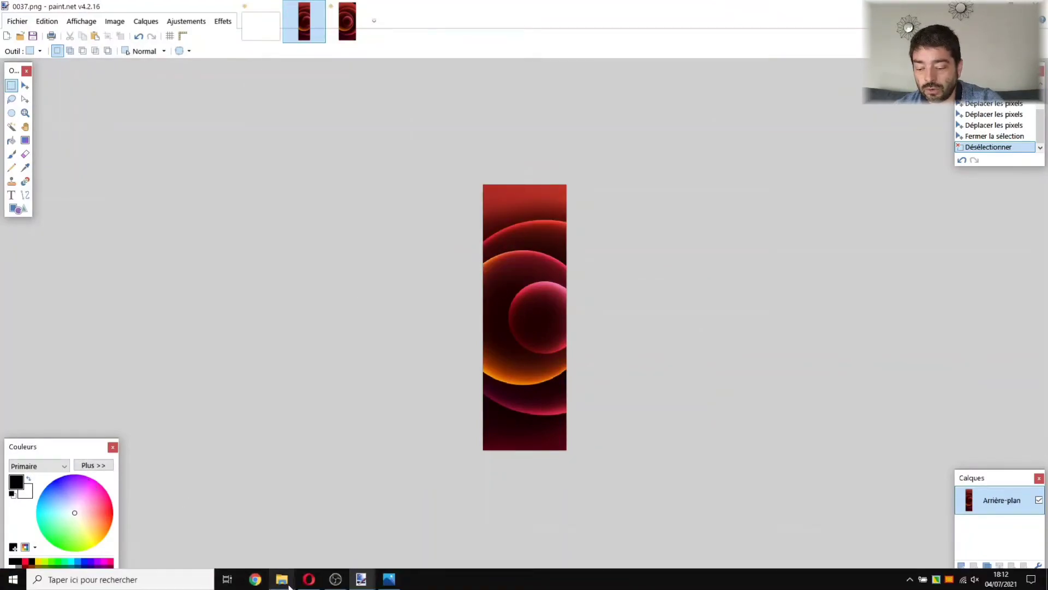
mouse_move(289, 581)
click(305, 542)
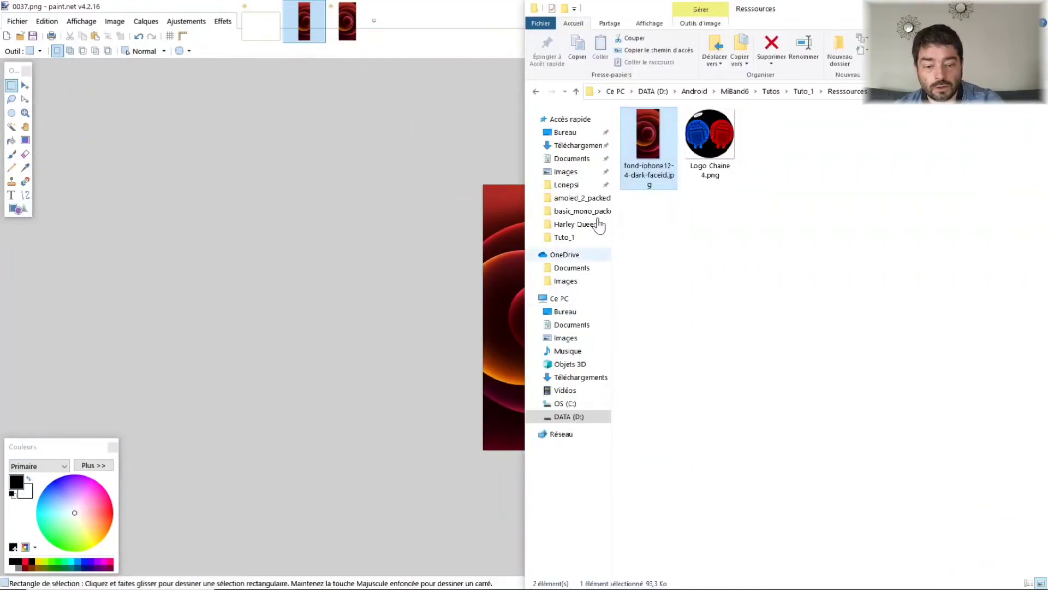
click(800, 92)
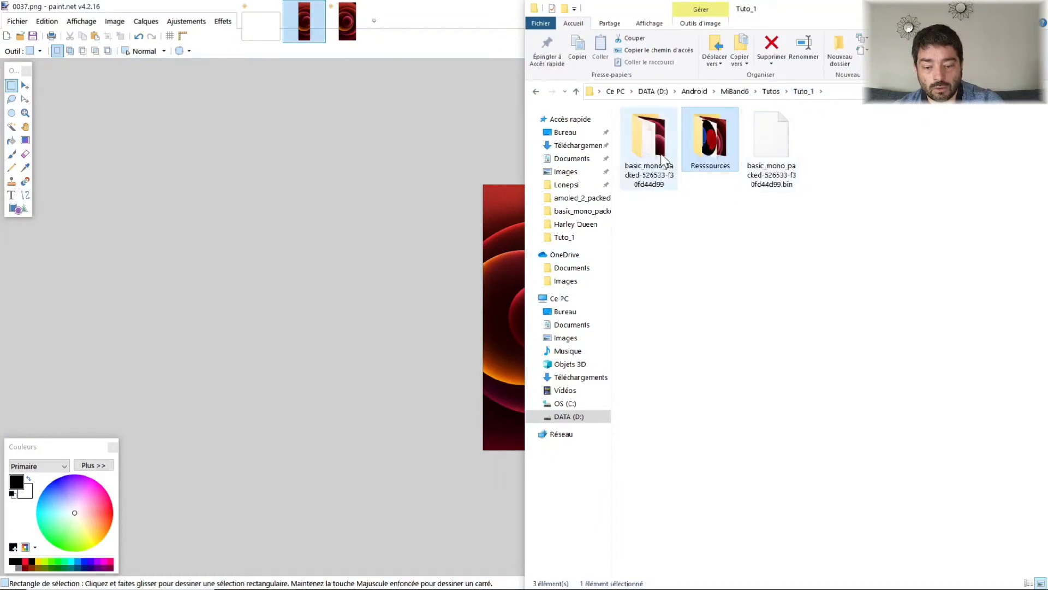
double_click(663, 160)
click(773, 380)
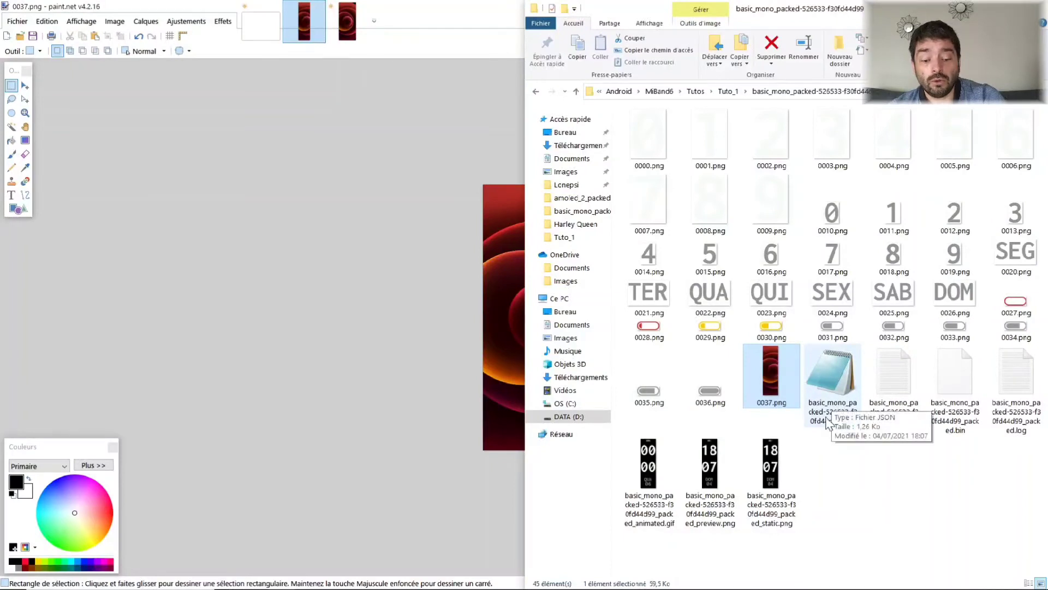
- Open the watch face definition file basic_mono_packed-526533-f30fd44d99.json in Notepad
mouse_move(258, 585)
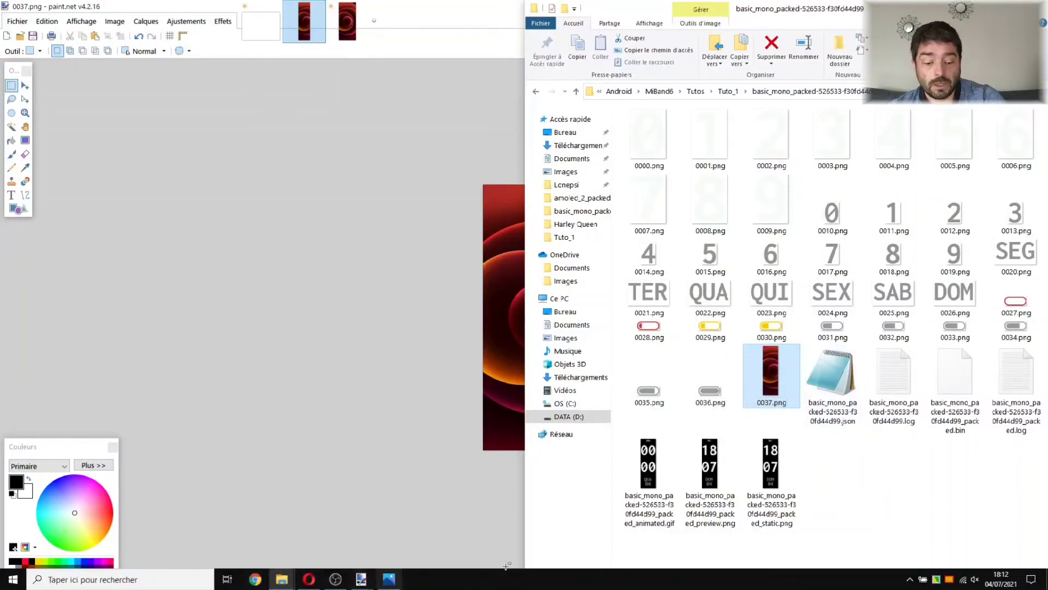
click(840, 376)
double_click(841, 375)
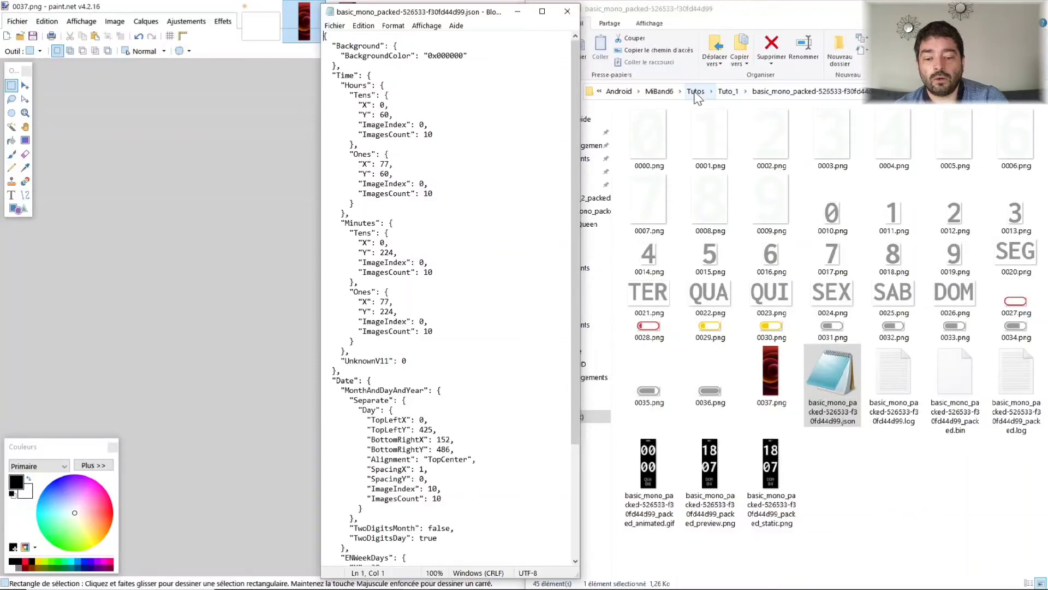
- Go from the Tuto_1 watch face folder to the inner 4311 theme folder in MiBand6 > Themes > 4311
click(659, 91)
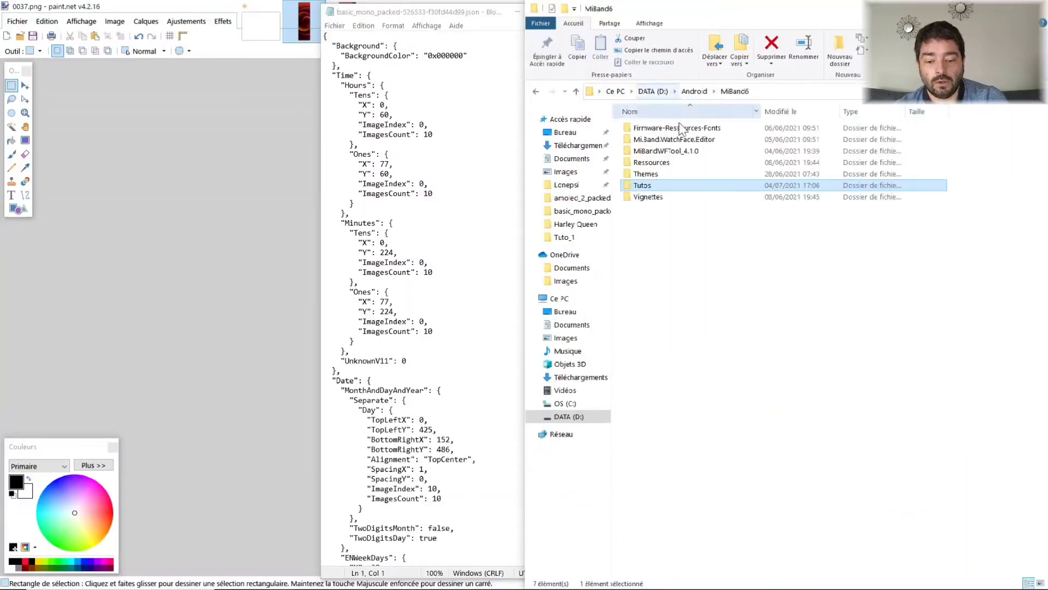
click(686, 164)
double_click(689, 174)
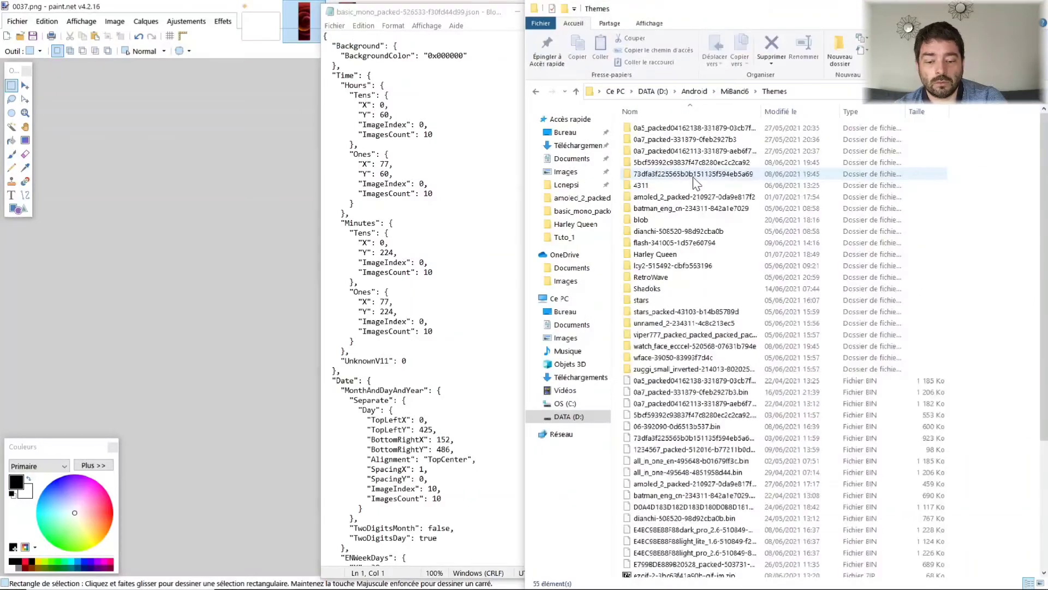
double_click(693, 185)
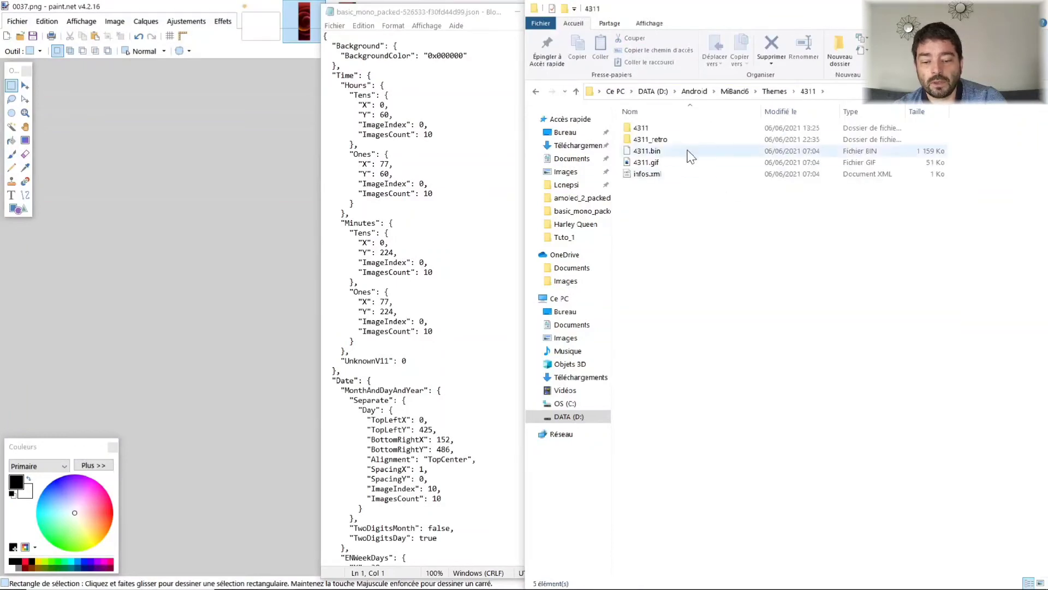
double_click(649, 128)
scroll(852, 292, down, 5)
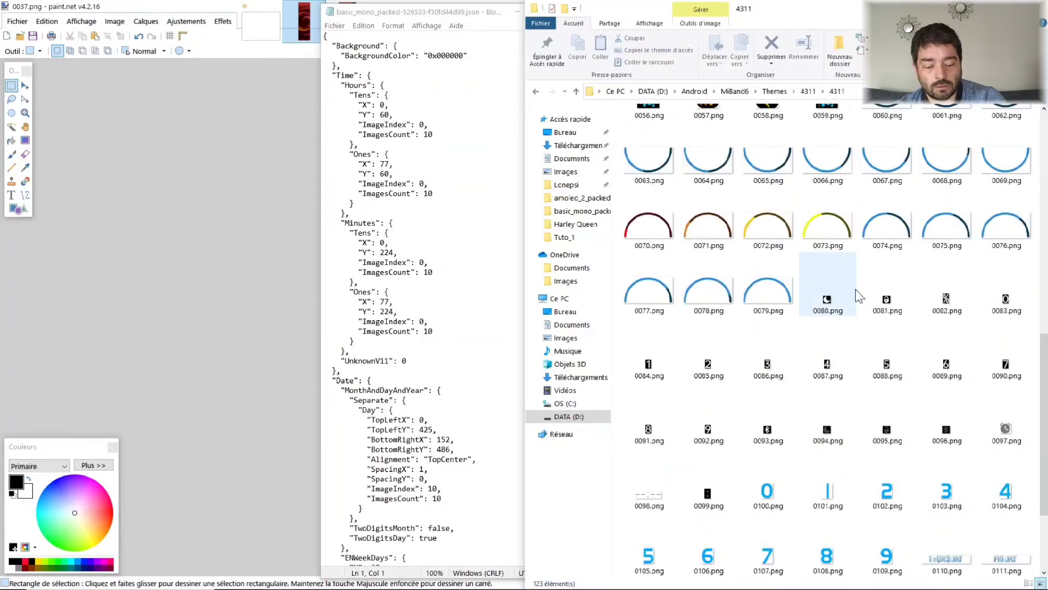
scroll(856, 290, down, 3)
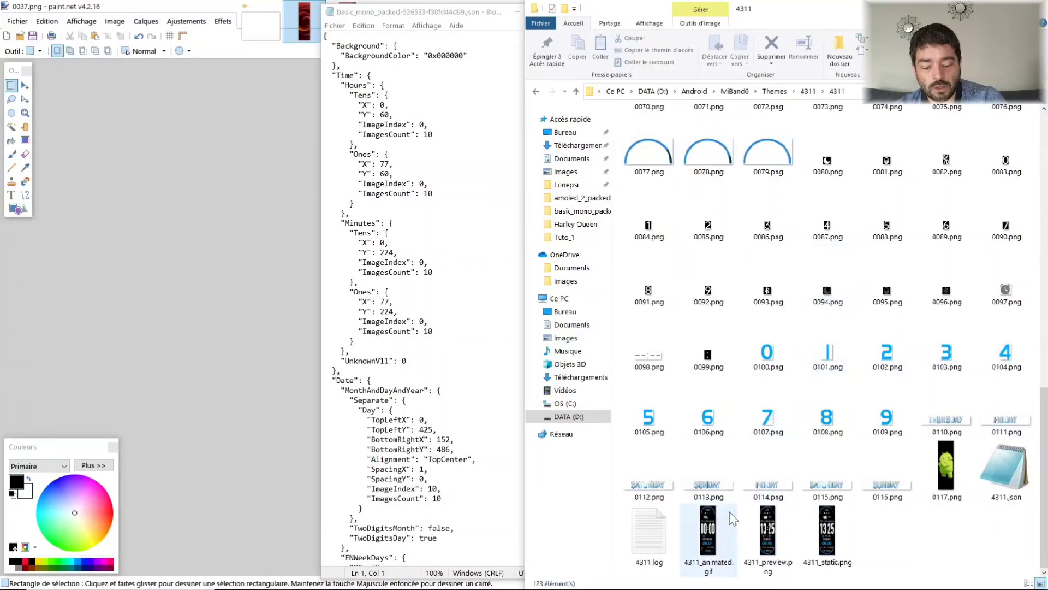
- Preview the 4311_animated.gif file, then close the viewer
click(716, 547)
double_click(717, 543)
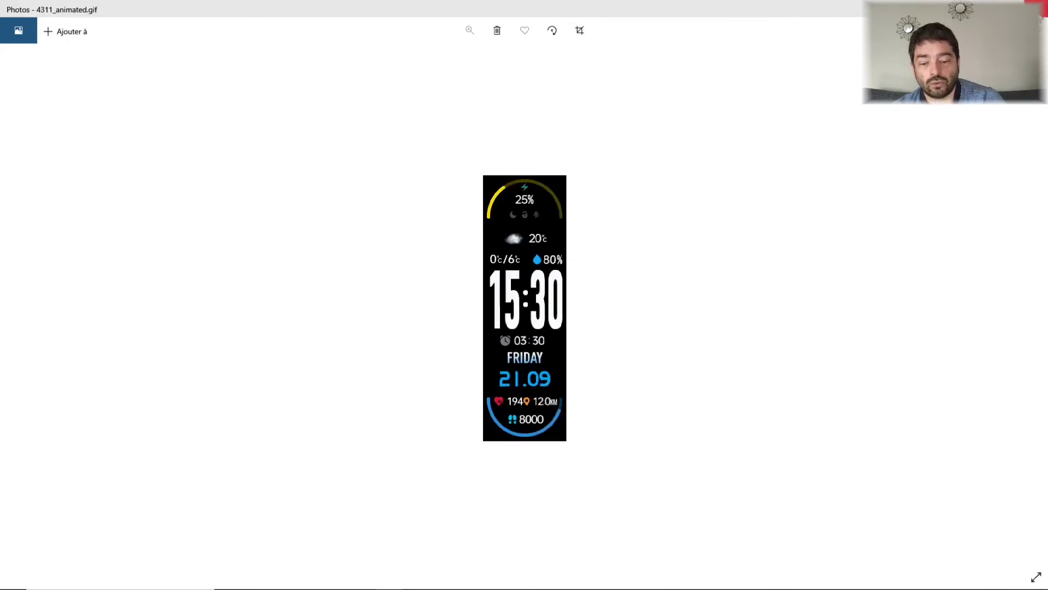
key(alt+F4)
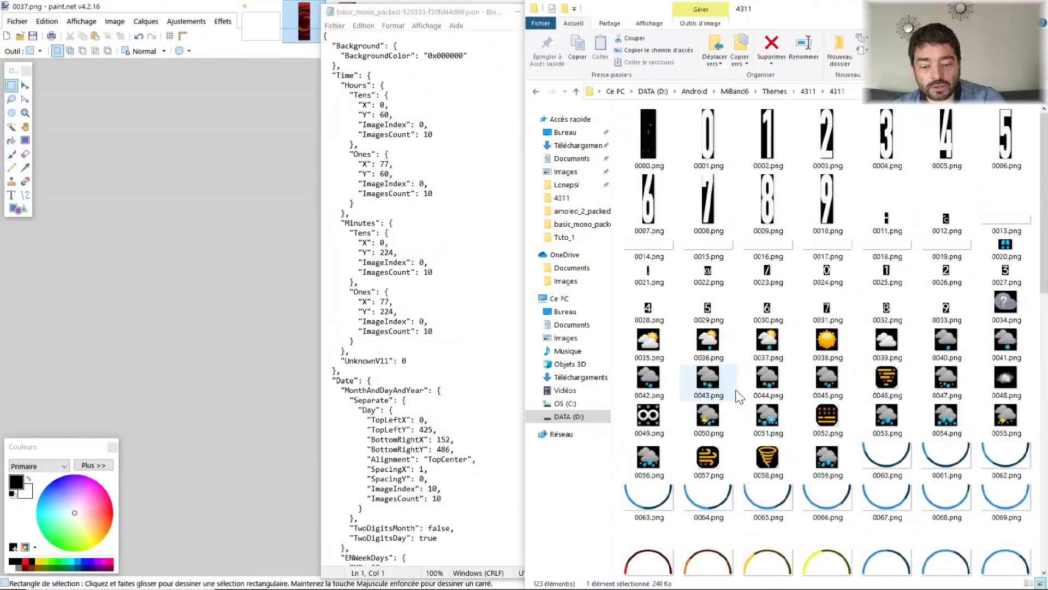
- Open 4311.json, copy its whole Background block including Image and Preview1 to Preview3, and close the file
scroll(738, 395, down, 5)
click(1017, 480)
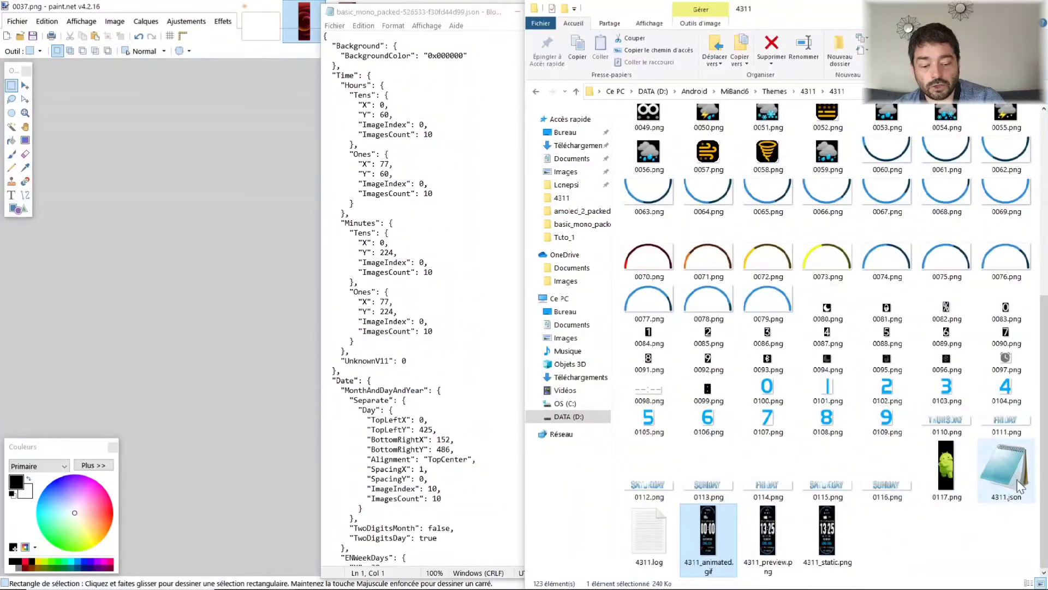
double_click(1018, 484)
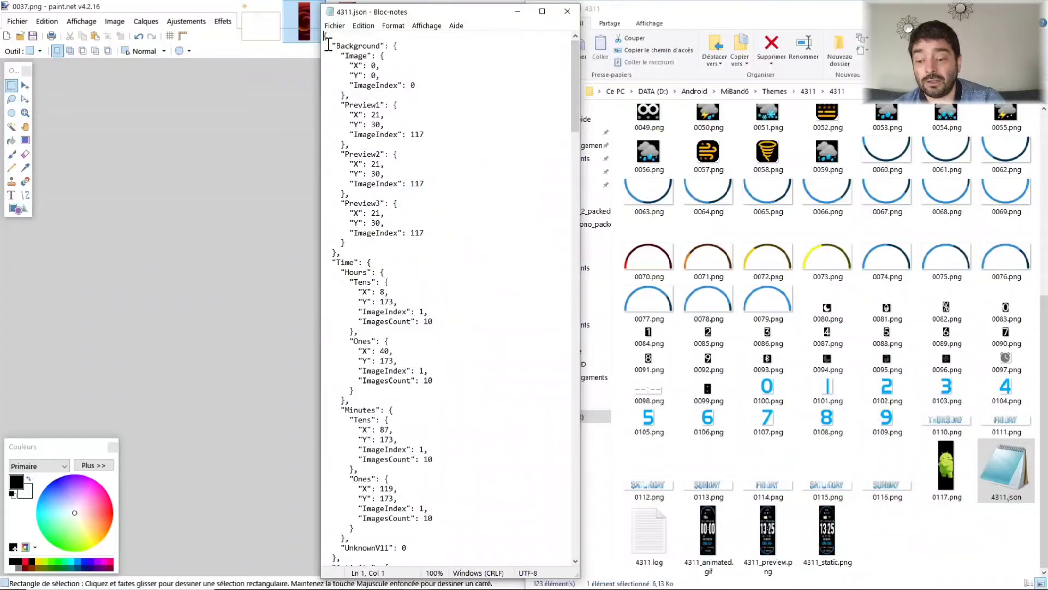
drag(331, 46, 446, 249)
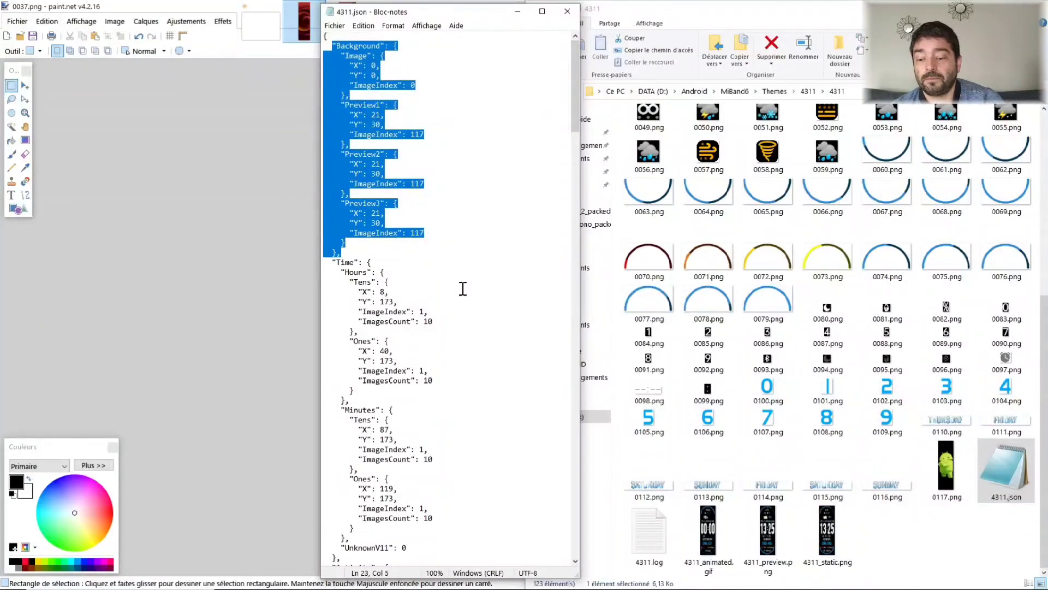
right_click(359, 112)
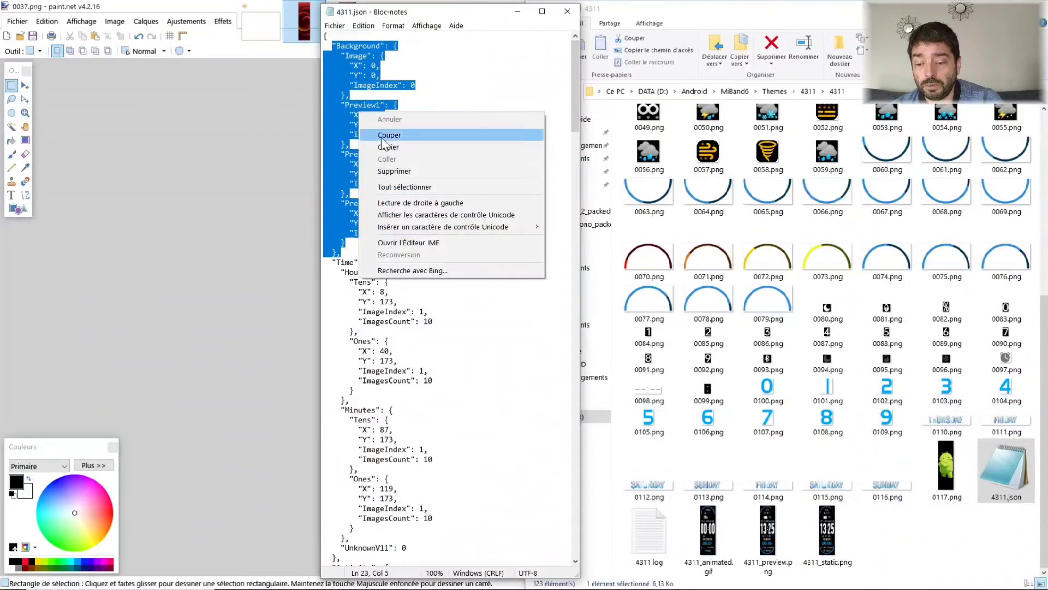
click(392, 147)
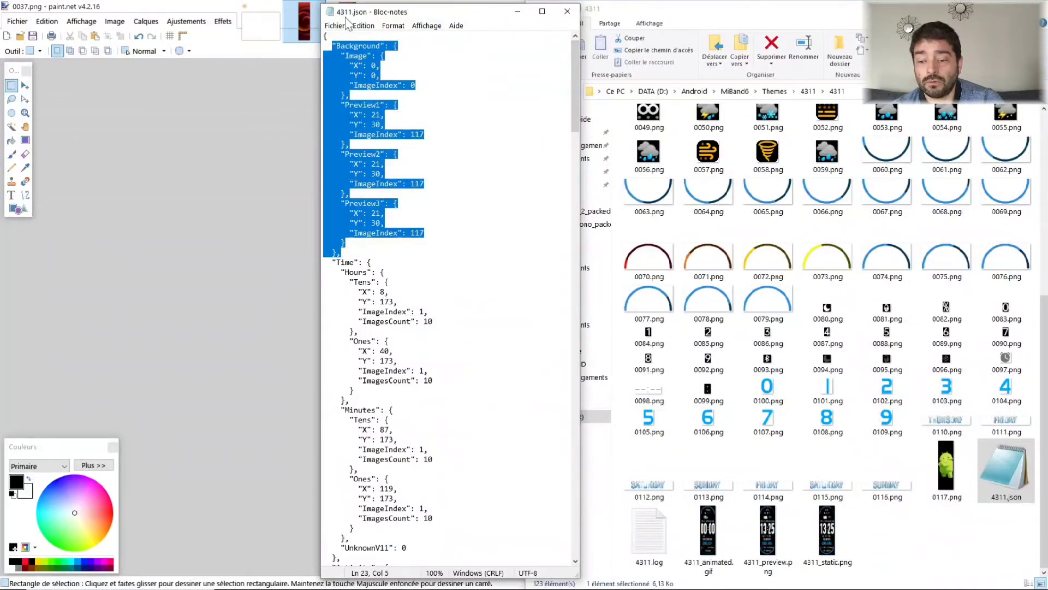
click(568, 11)
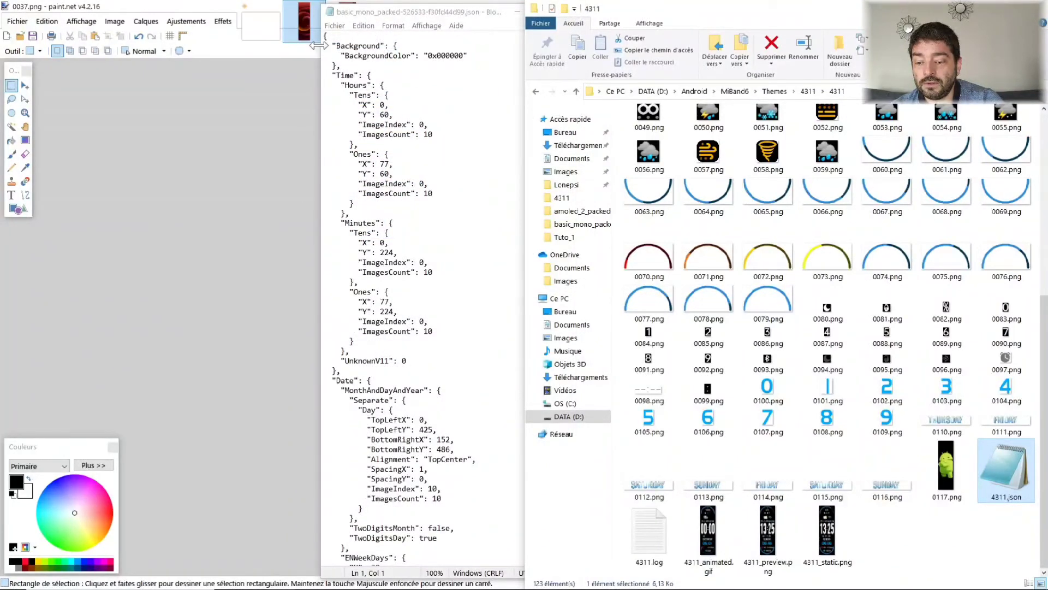
- Replace the Background block in the basic_mono_packed JSON with the copied one and set the Image entry's ImageIndex to 37
drag(326, 48, 482, 62)
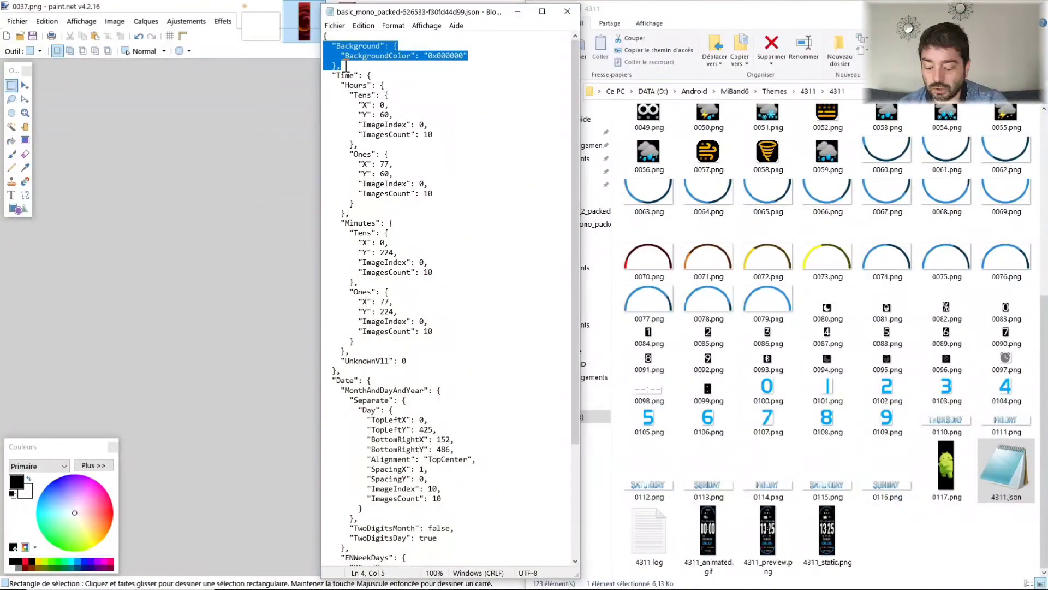
key(ctrl+v)
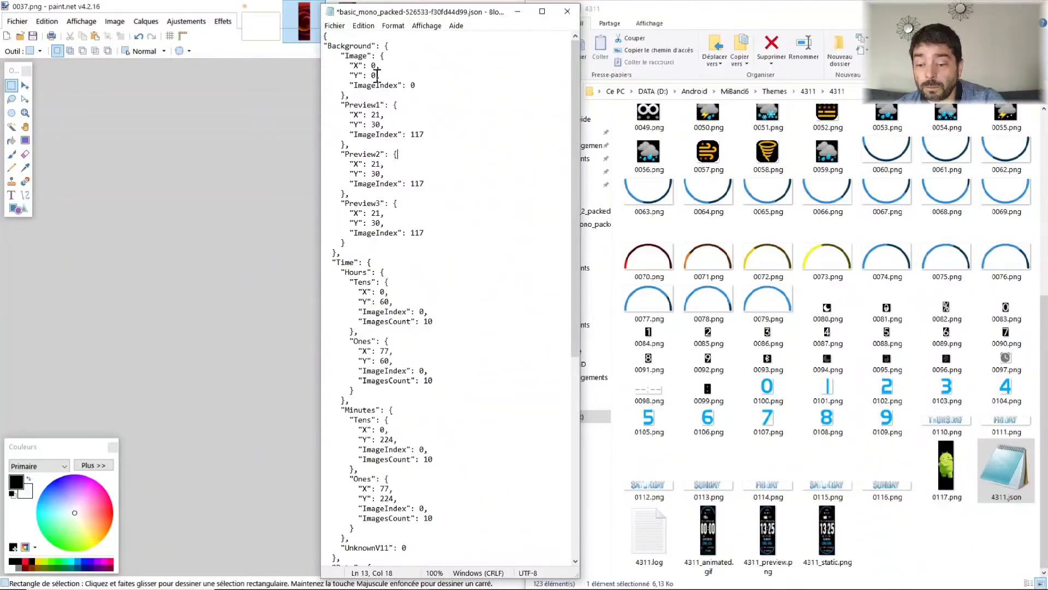
click(412, 86)
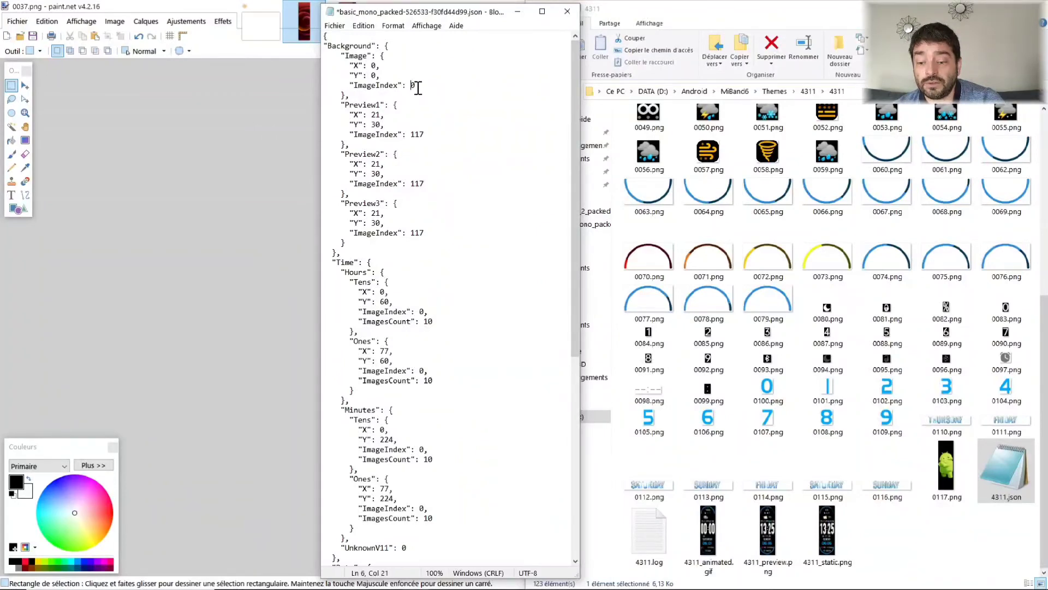
text(37)
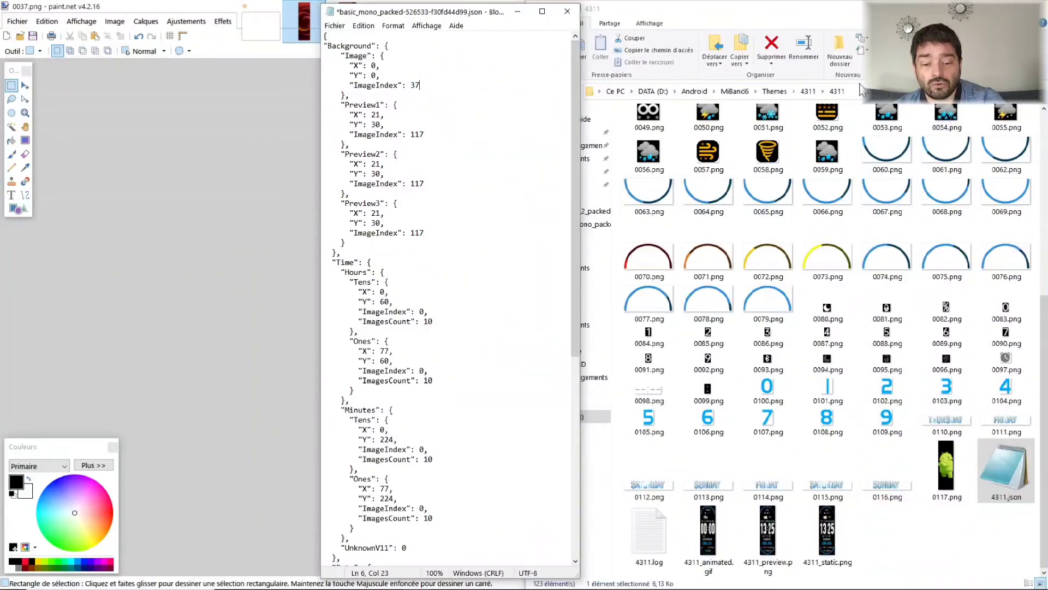
- In File Explorer, return to the basic_mono_packed-526533-f30fd44d99 folder in MiBand6 > Tutos > Tuto_1
click(737, 91)
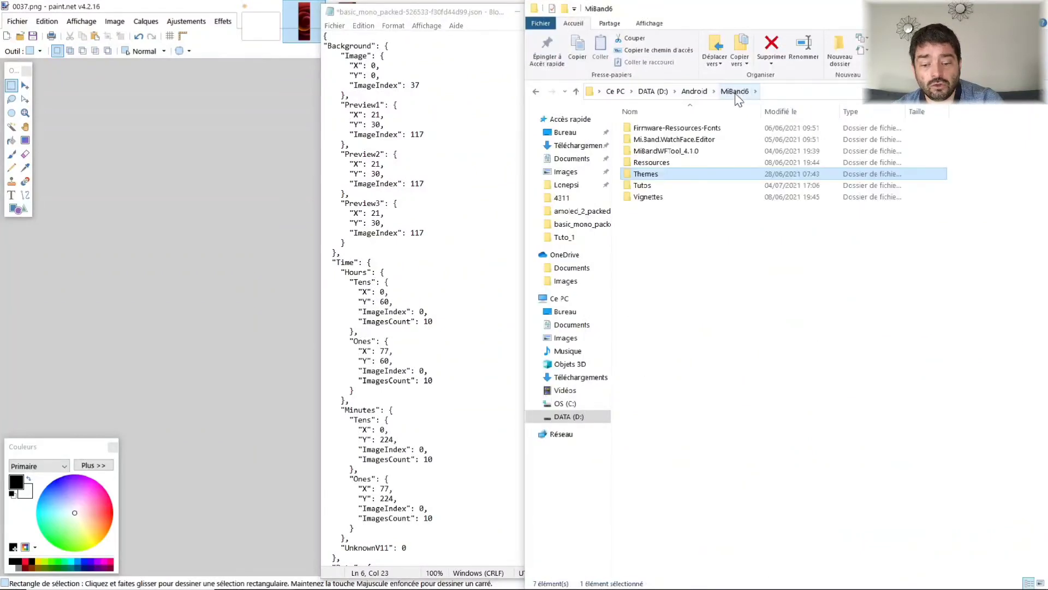
click(677, 186)
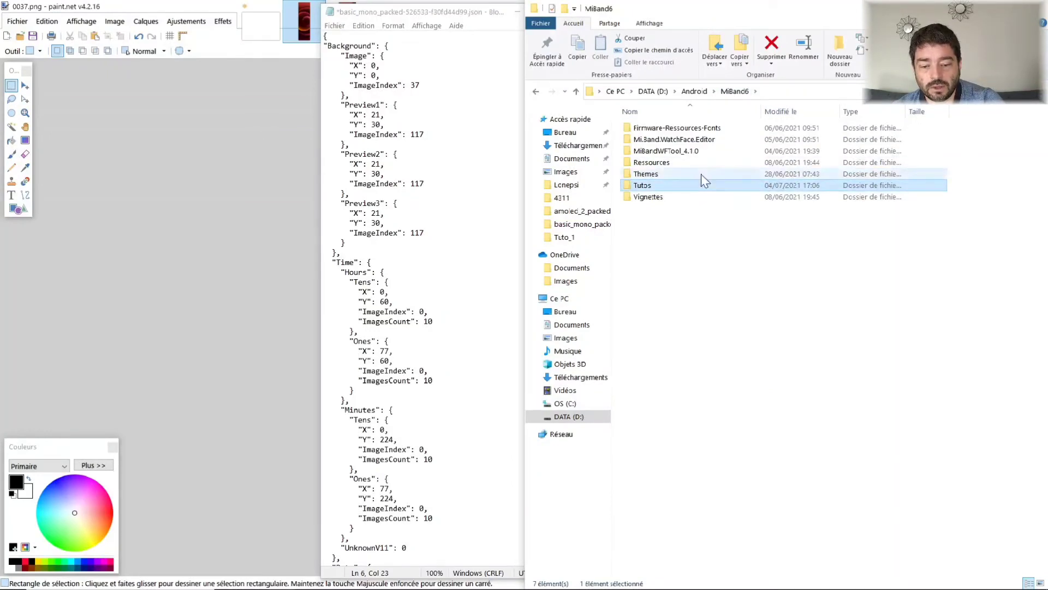
double_click(674, 186)
double_click(658, 139)
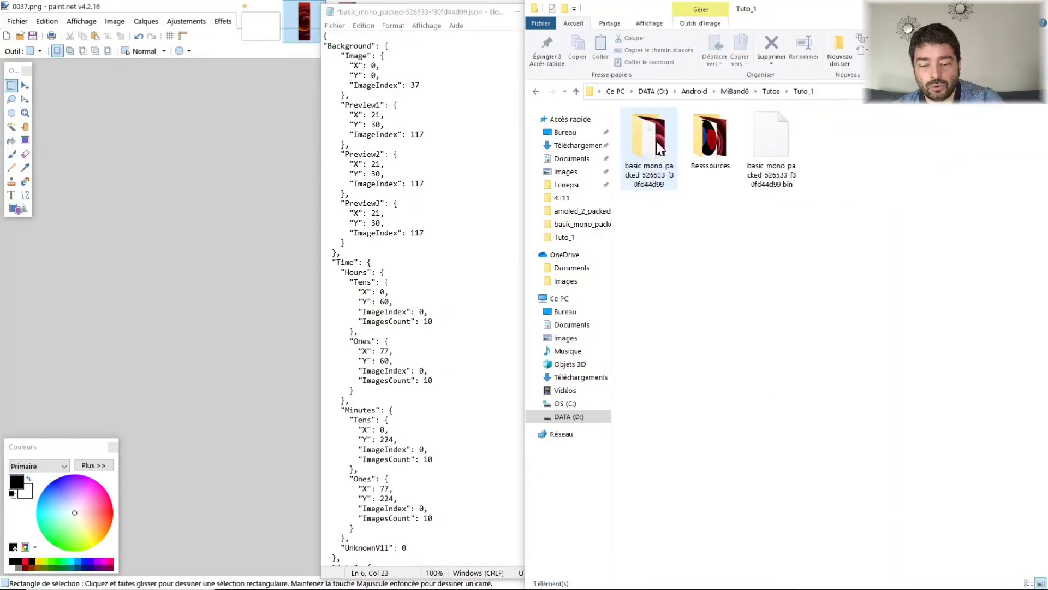
double_click(659, 147)
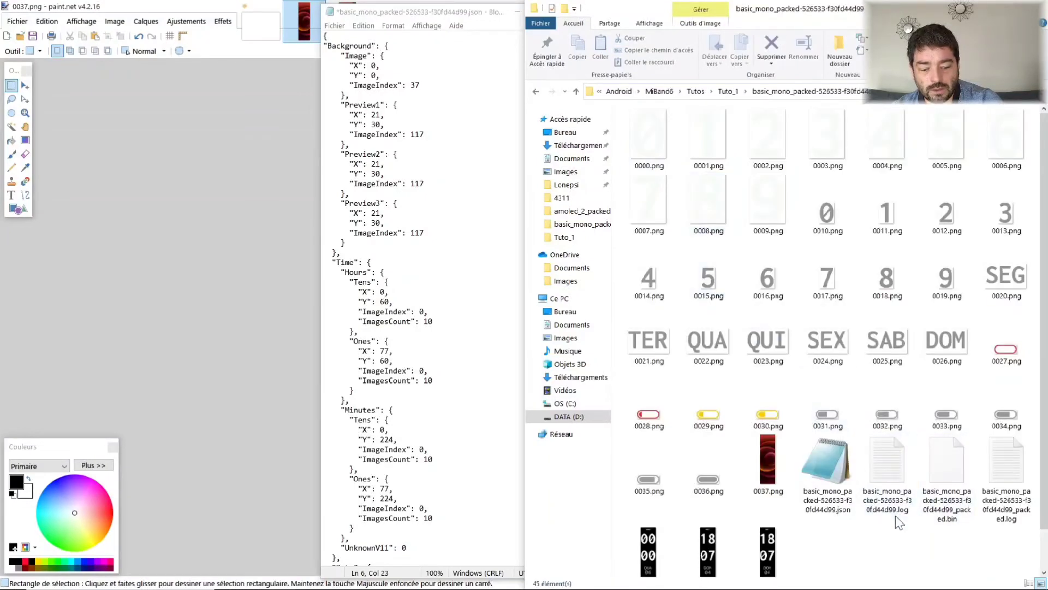
- Rename the packed watch face's preview PNG as 0038.png
scroll(895, 515, down, 1)
click(713, 570)
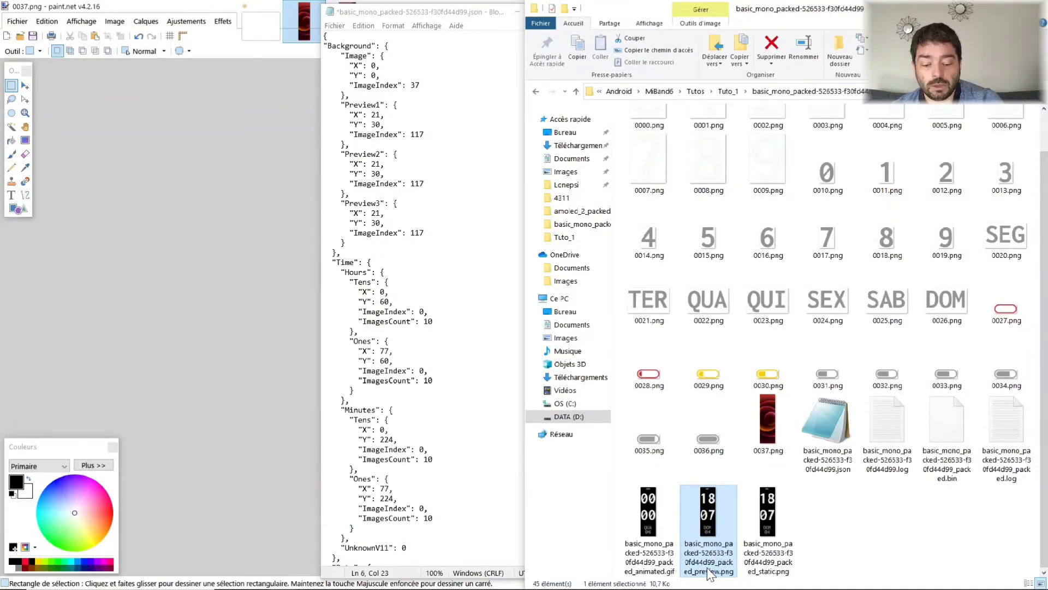
click(709, 571)
text(0038)
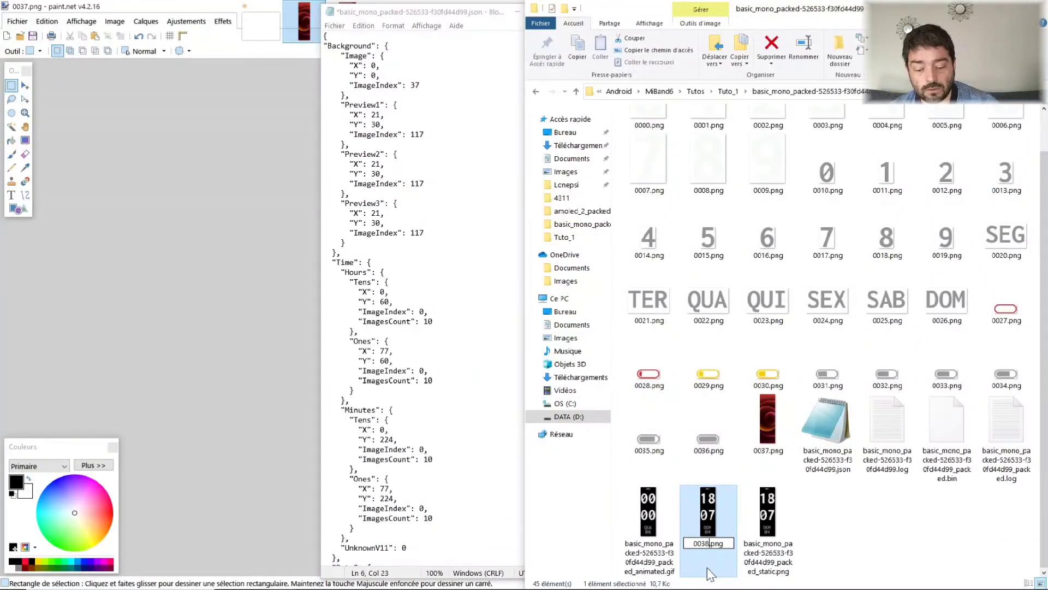
key(Return)
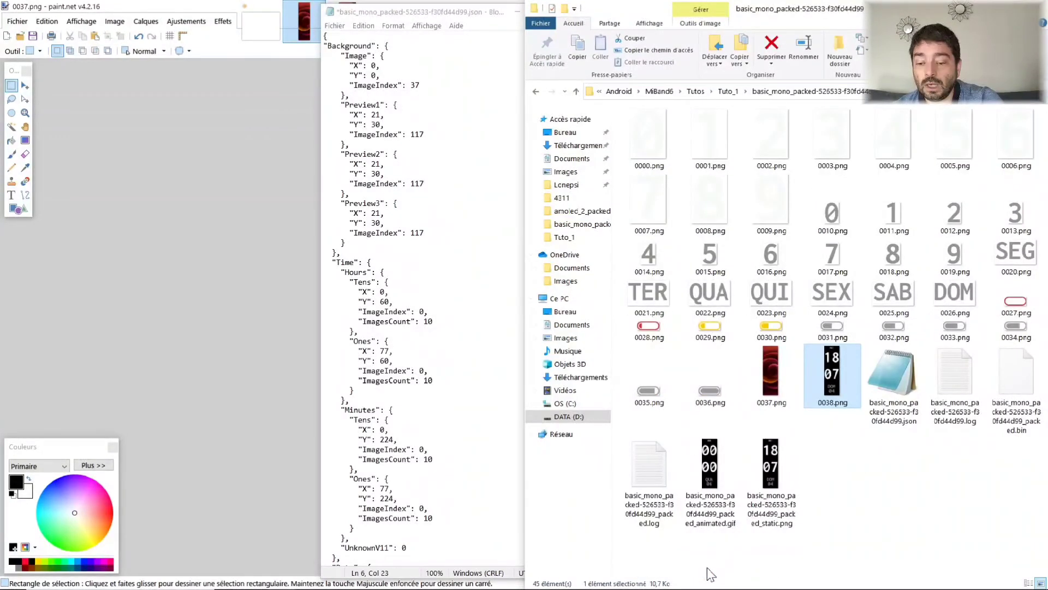
- Set the ImageIndex of Preview1, Preview2 and Preview3 to 38 in the JSON and save the file
double_click(417, 135)
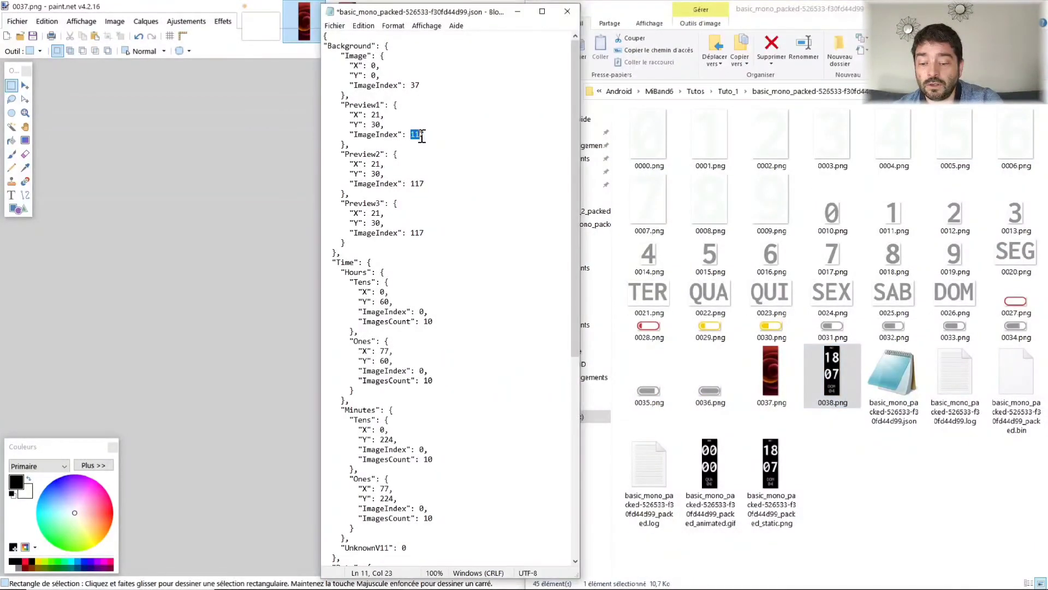
drag(422, 136, 426, 136)
text(38)
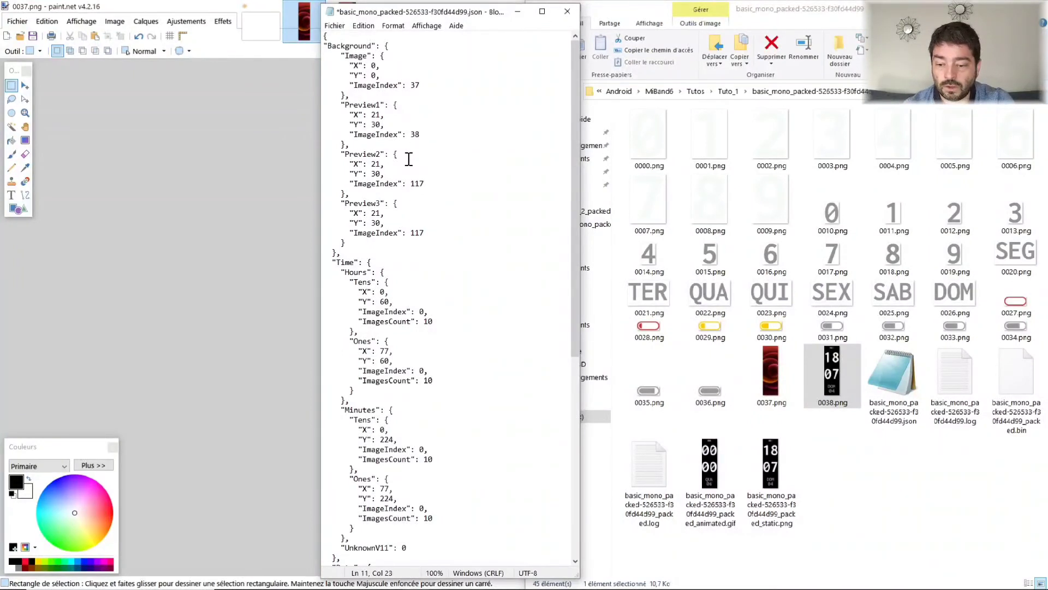
drag(414, 183, 425, 183)
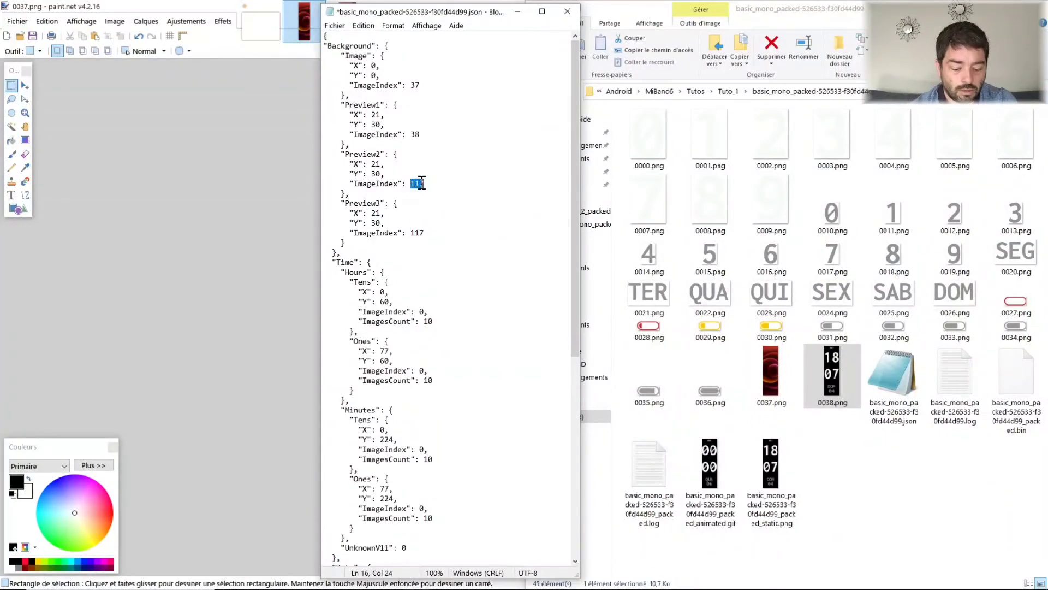
text(38)
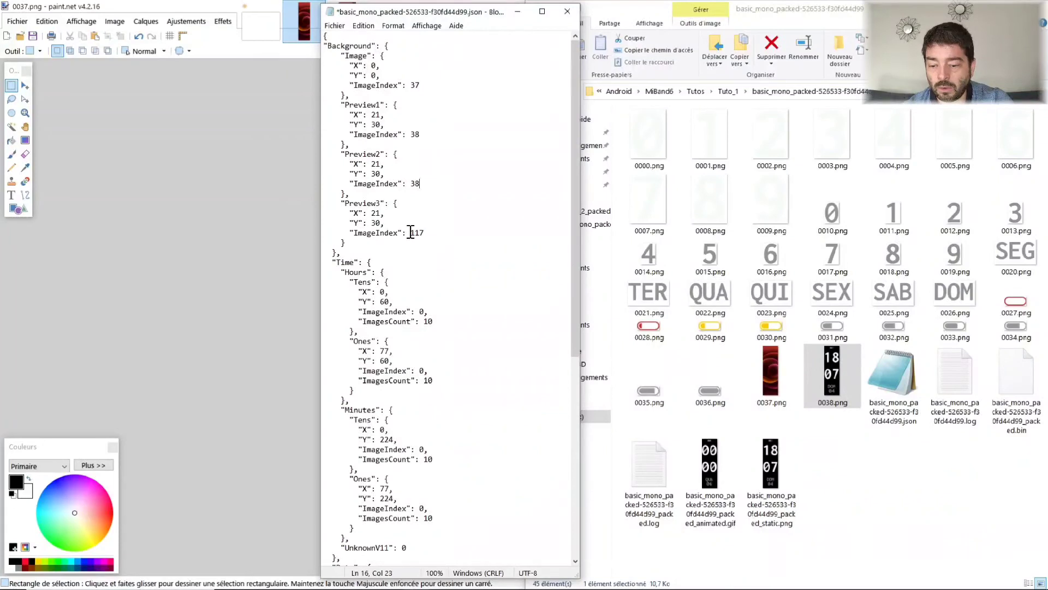
drag(411, 232, 422, 233)
text(38)
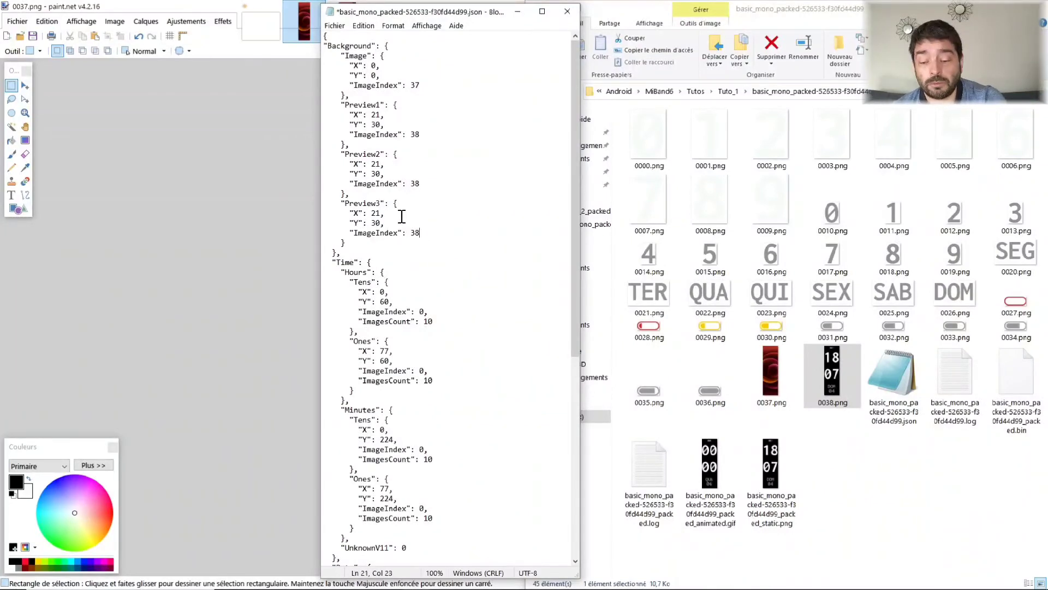
click(335, 25)
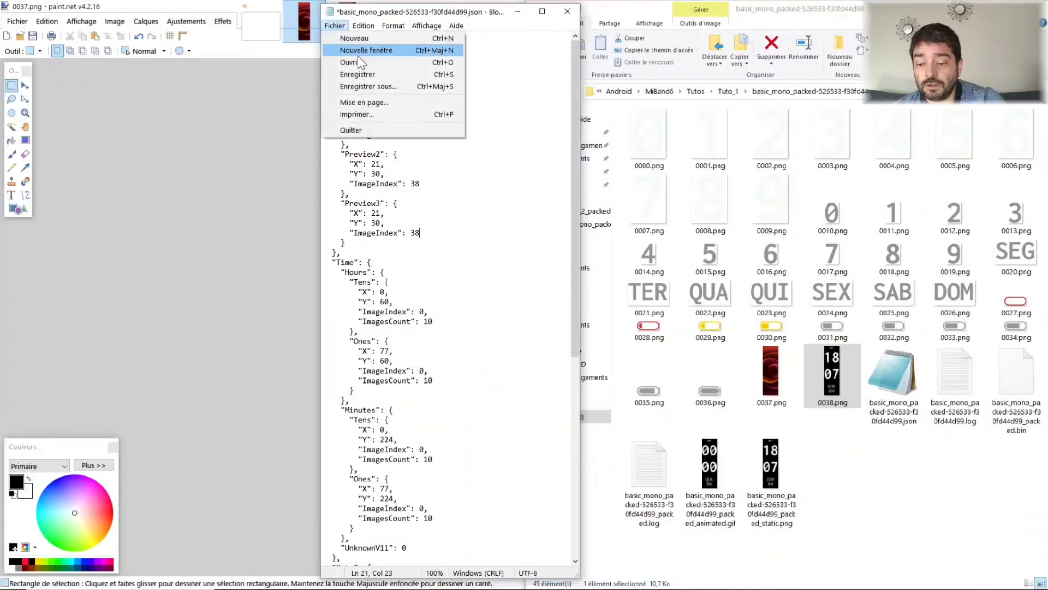
click(370, 78)
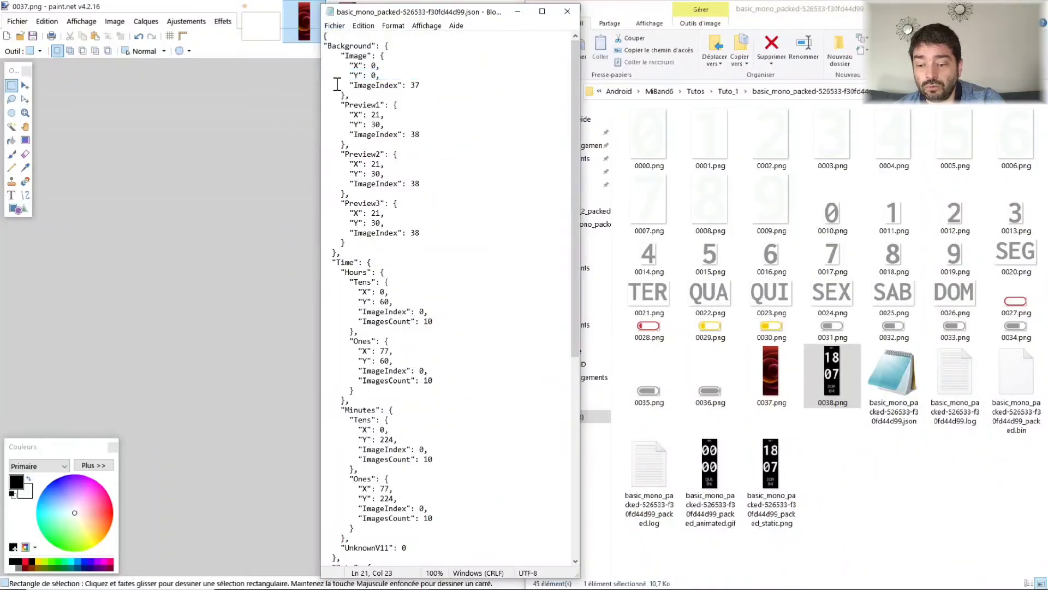
- Bring up the MiBandWFTool_4.1.0 folder window and repack the watch face by dropping the basic_mono_packed JSON onto WatchFace.exe
mouse_move(279, 587)
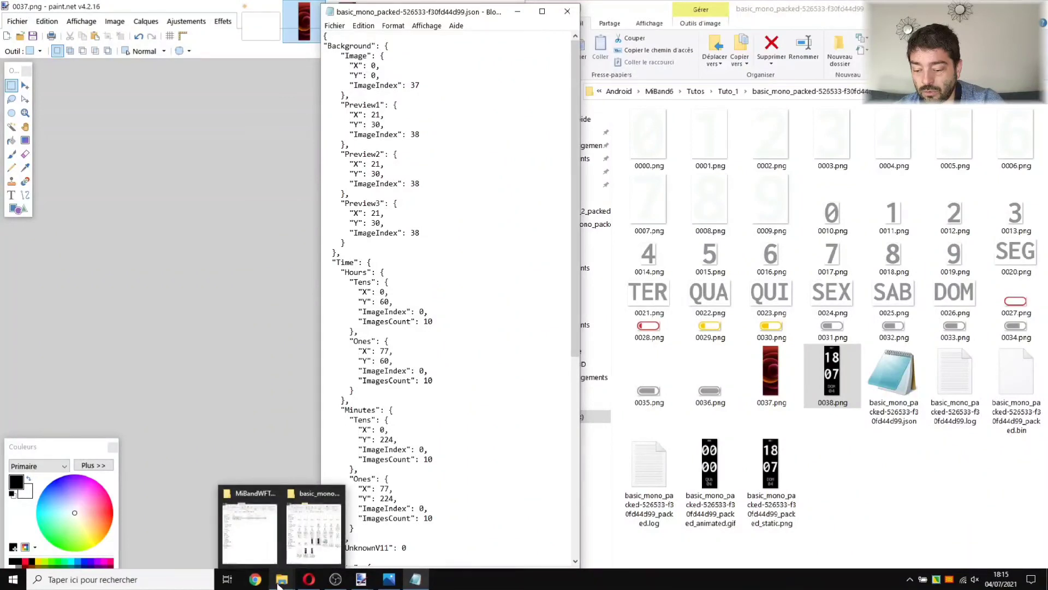
click(246, 532)
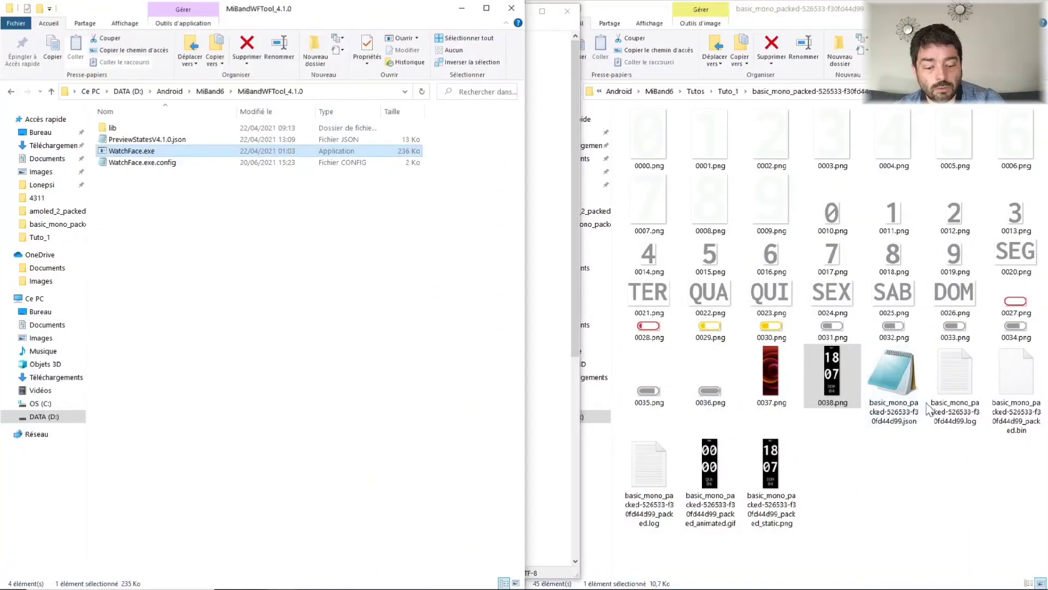
click(893, 382)
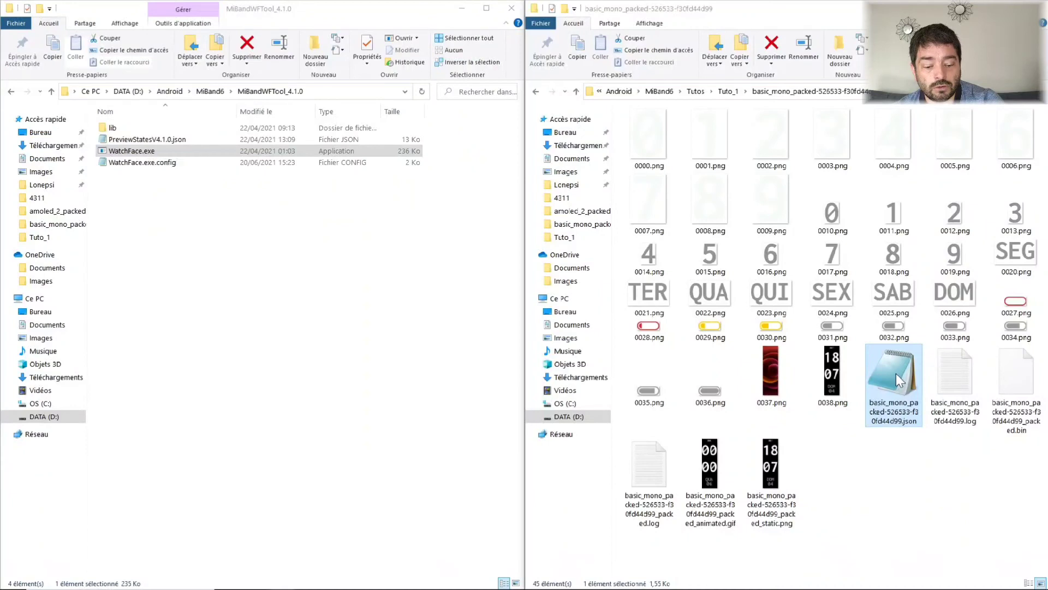
drag(895, 377, 140, 154)
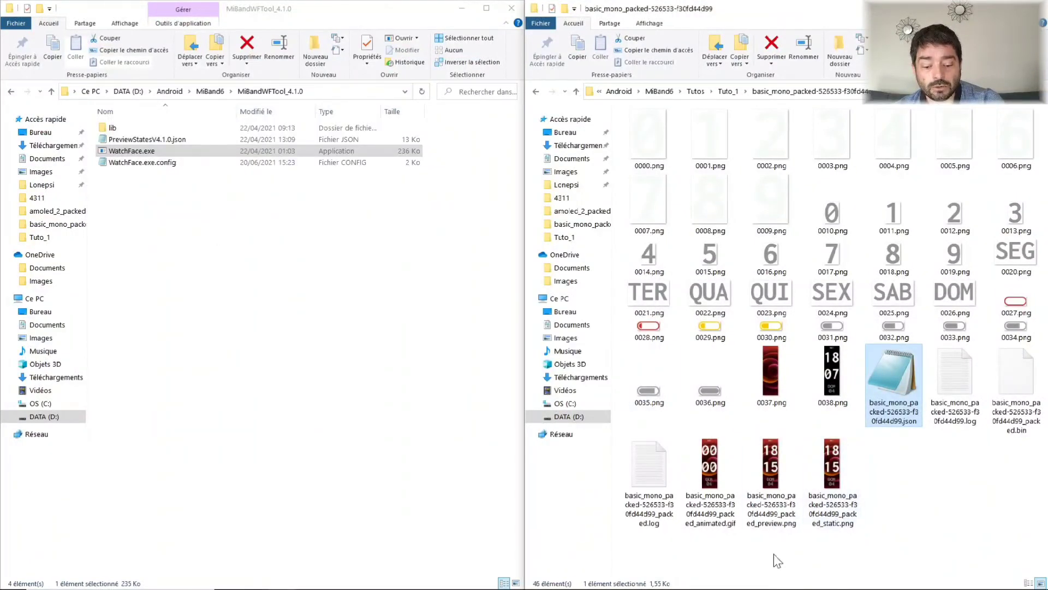
- Preview the newly generated packed_animated.gif, close the viewer, and check the packed .bin file in the folder
click(717, 476)
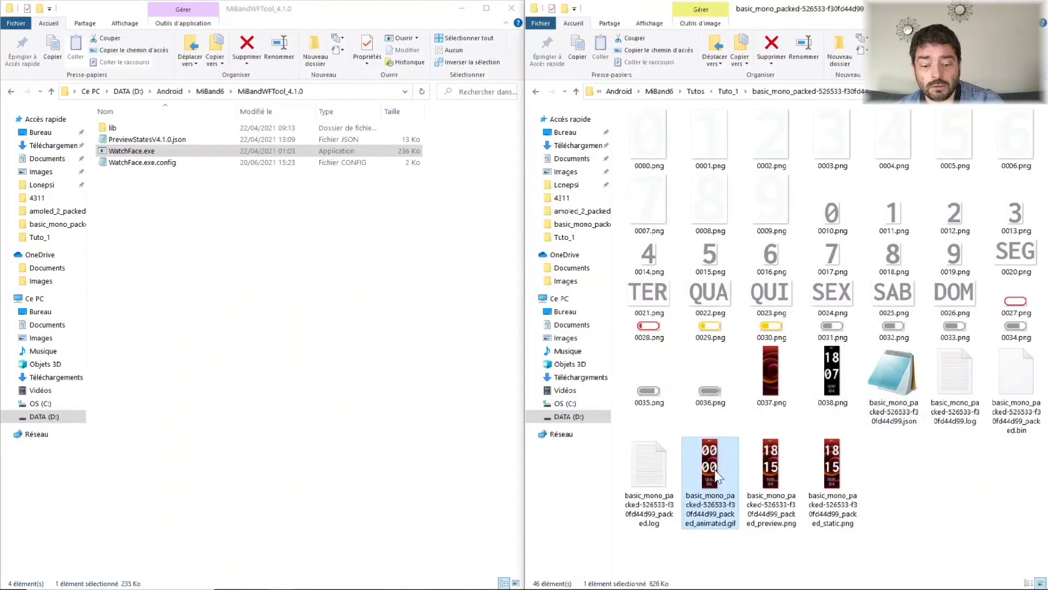
double_click(716, 473)
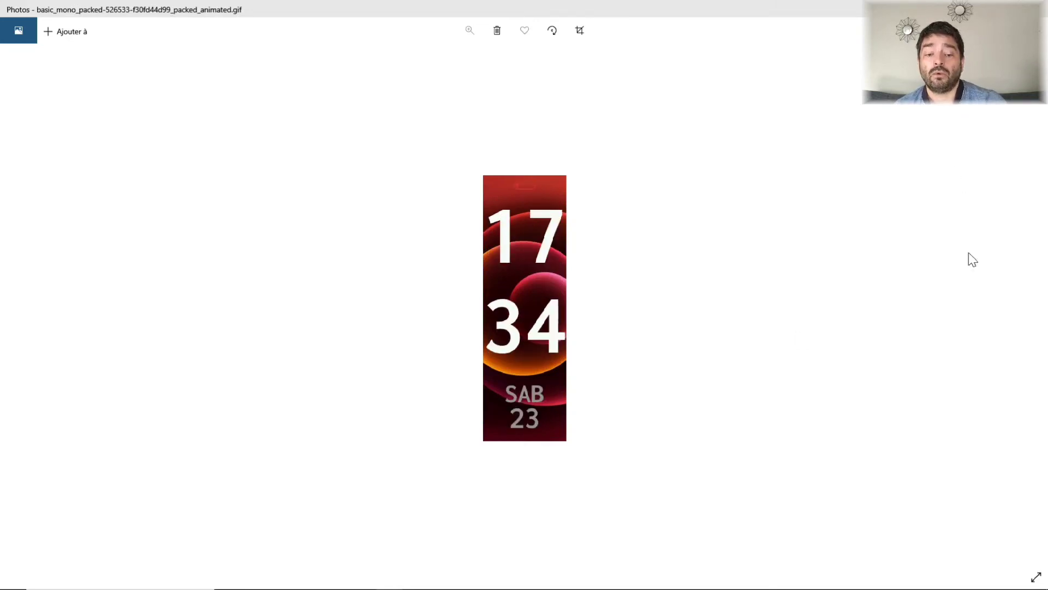
click(1036, 9)
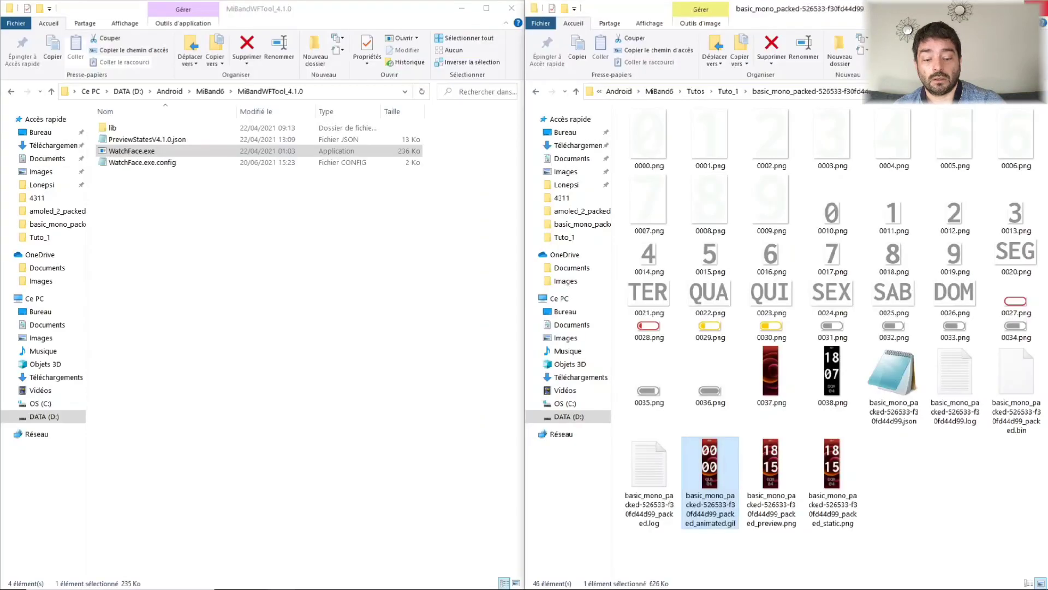
click(1013, 409)
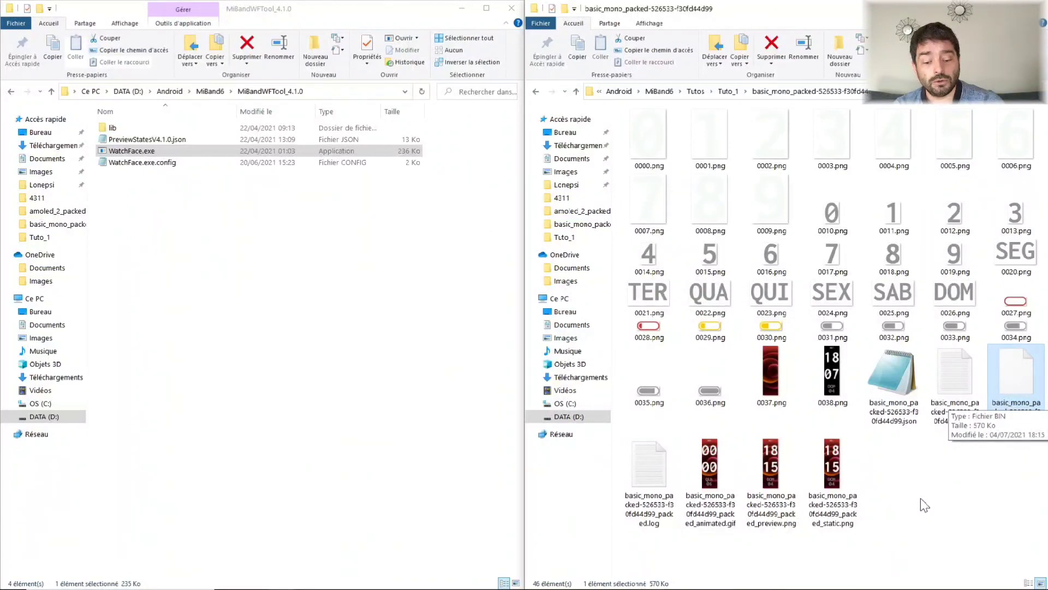
click(716, 508)
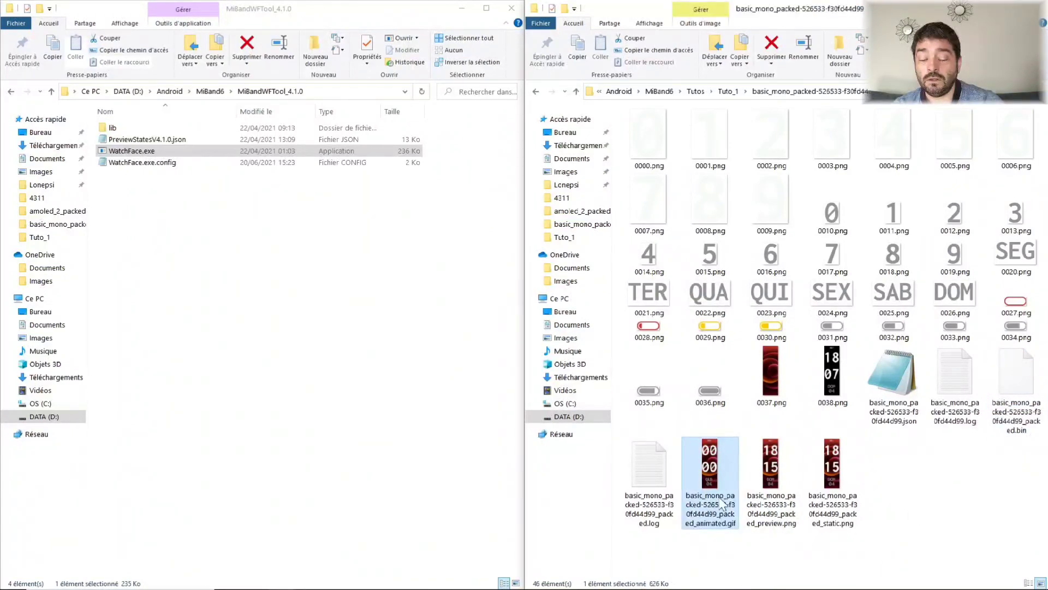